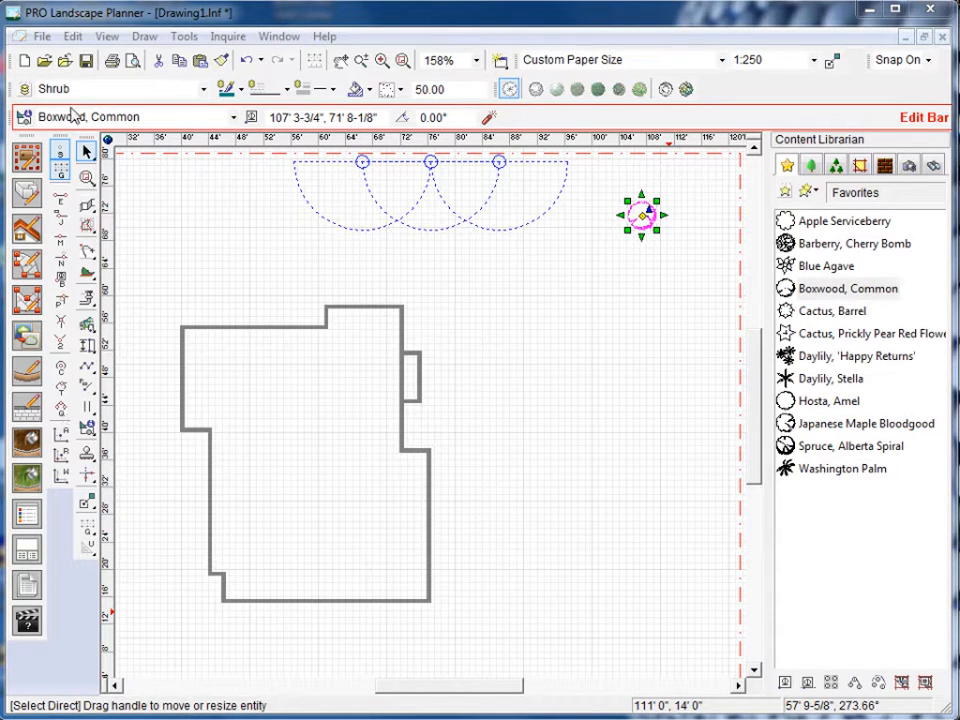
Check the view options to see whether the advanced toolbars are shown.
left_click(105, 37)
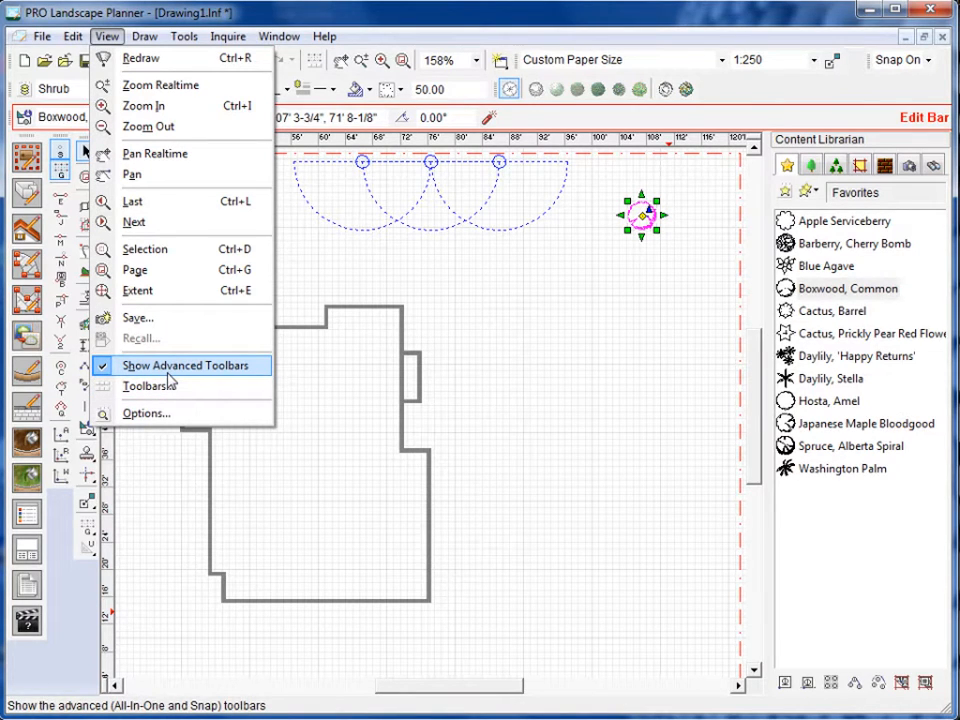
left_click(542, 381)
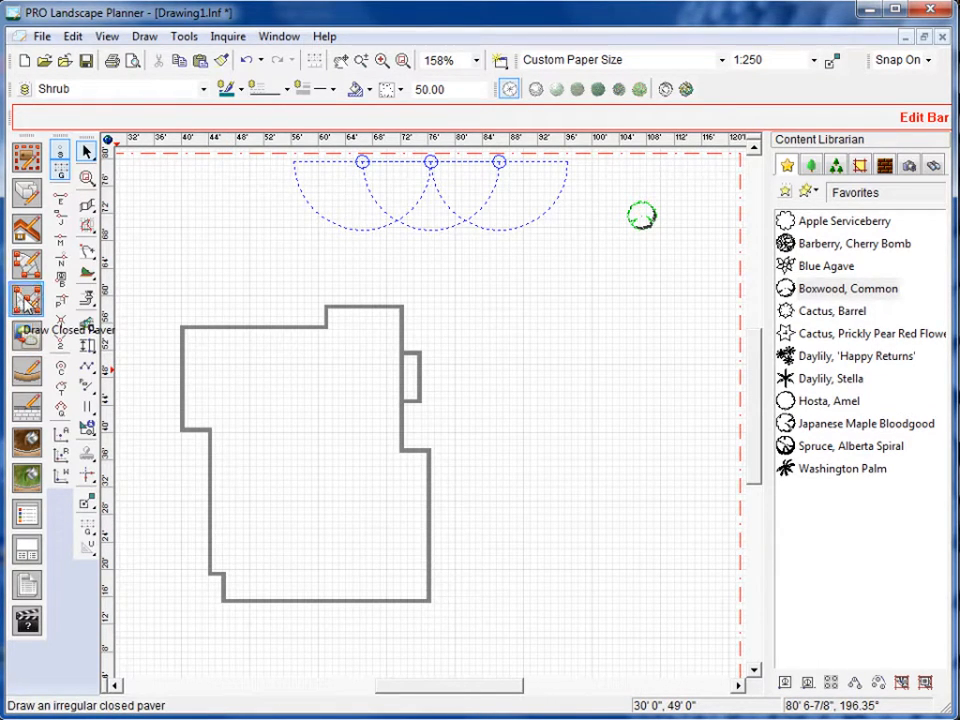
Draw a small five-vertex closed _Tutorial Paver on grid points east of the house, starting at 90', 48', and delete it.
left_click(26, 298)
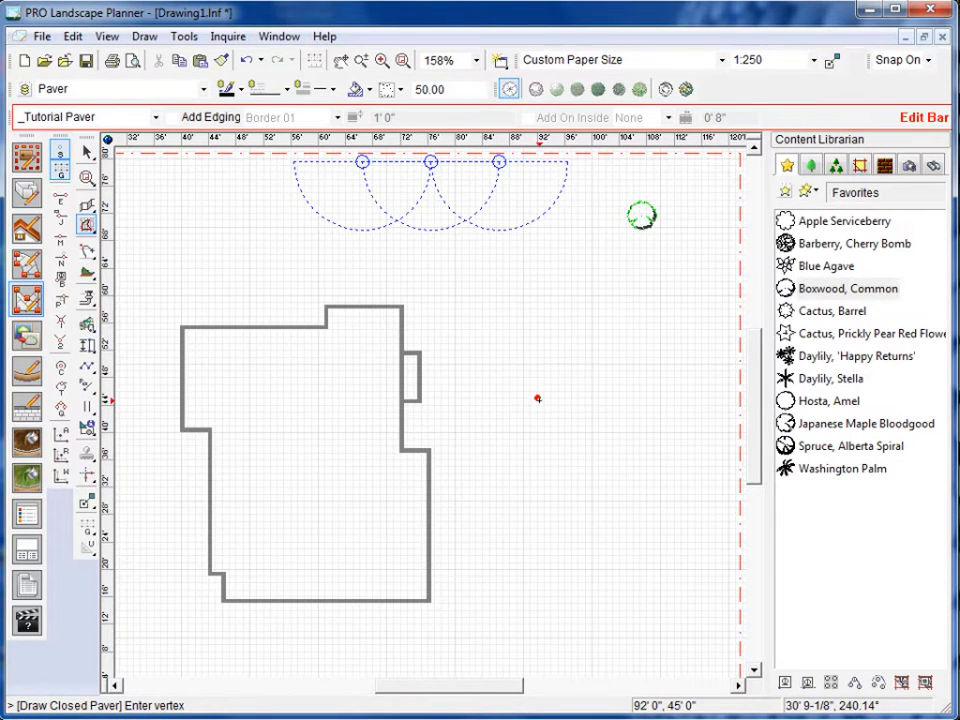
scroll(540, 396, "up", 4)
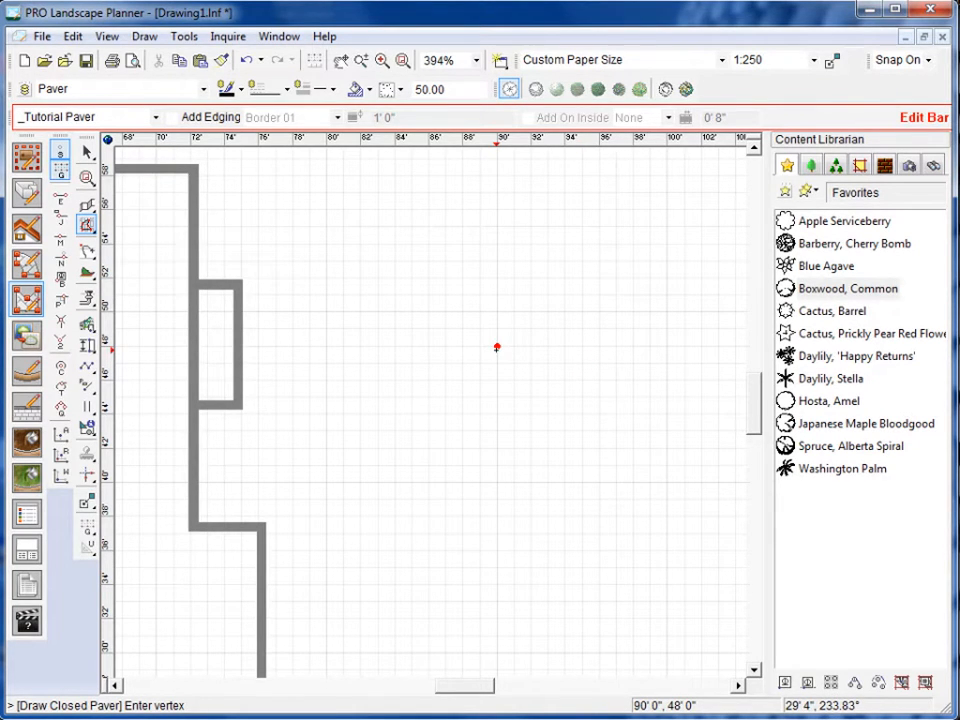
scroll(496, 349, "up", 2)
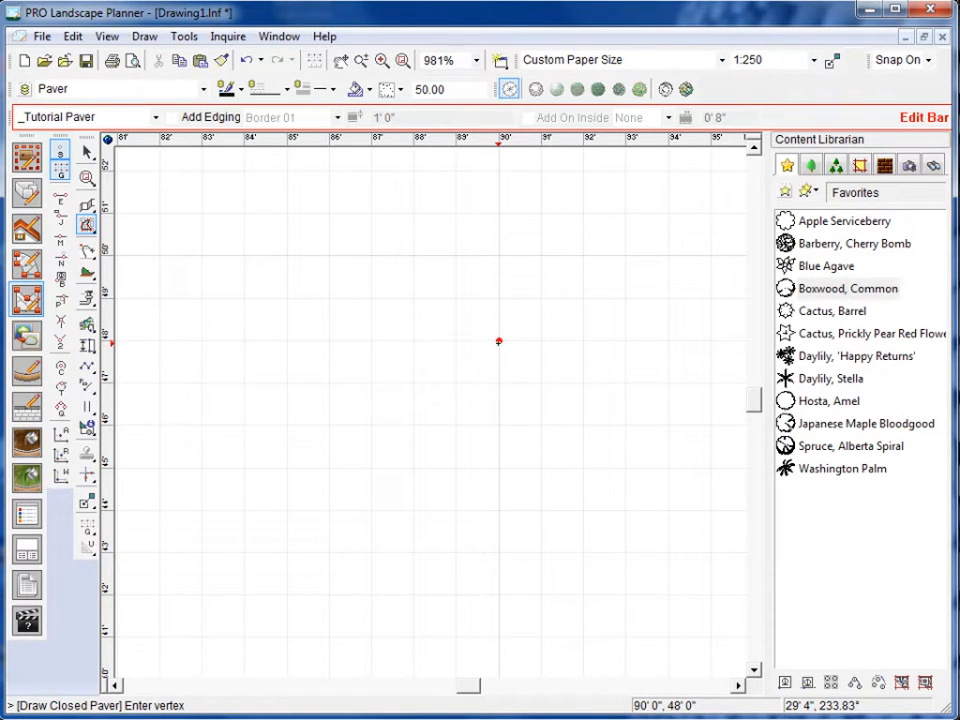
left_click(499, 342)
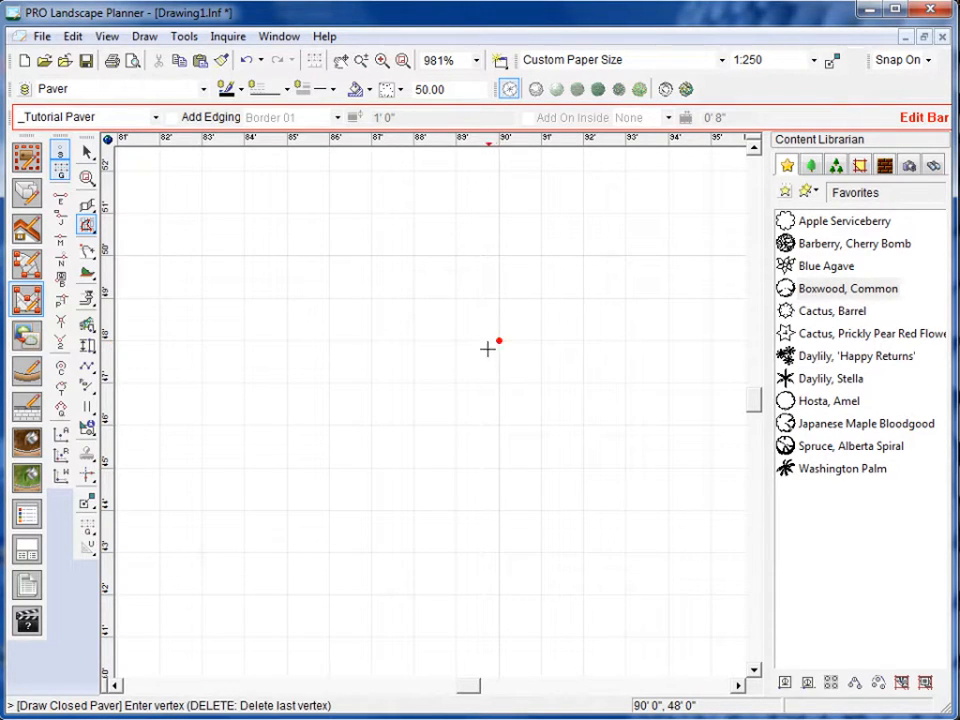
left_click(410, 378)
left_click(372, 424)
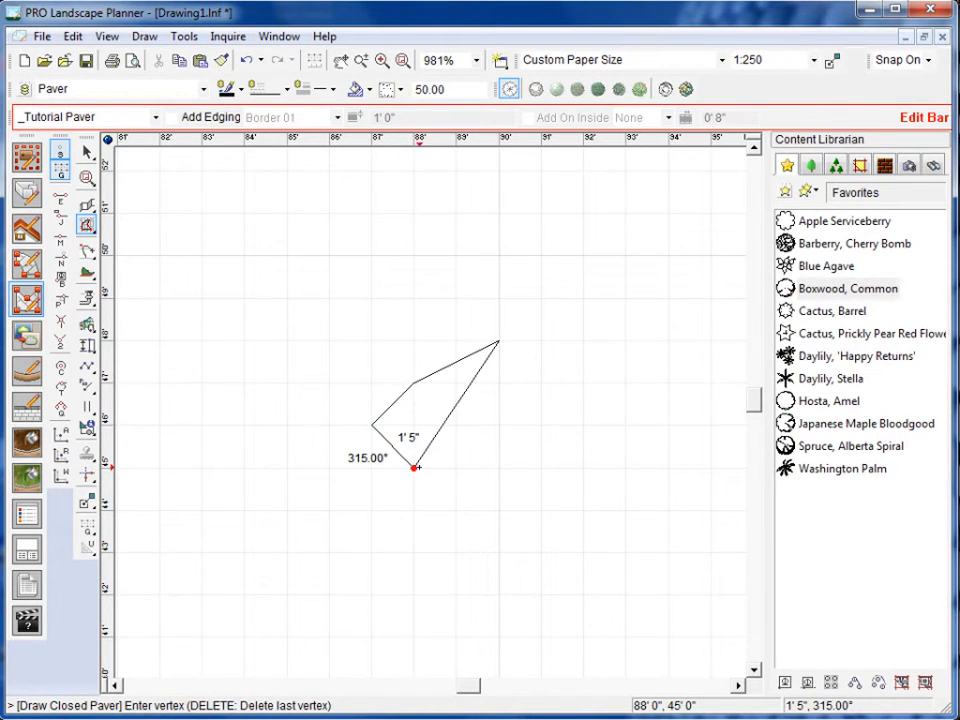
left_click(413, 466)
left_click(466, 464)
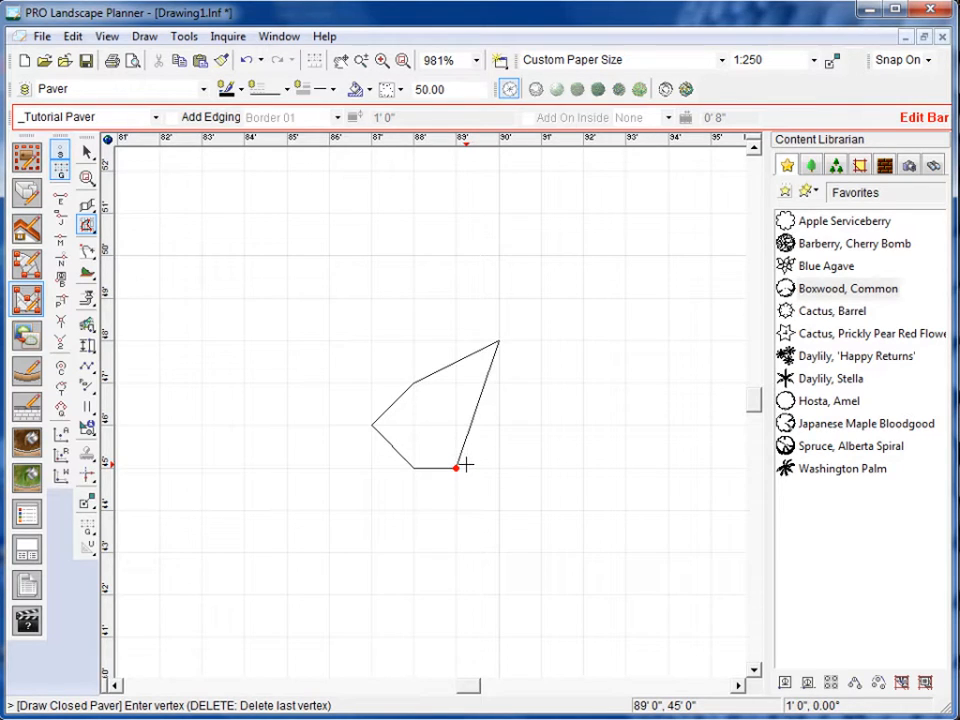
right_click(466, 464)
right_click(459, 461)
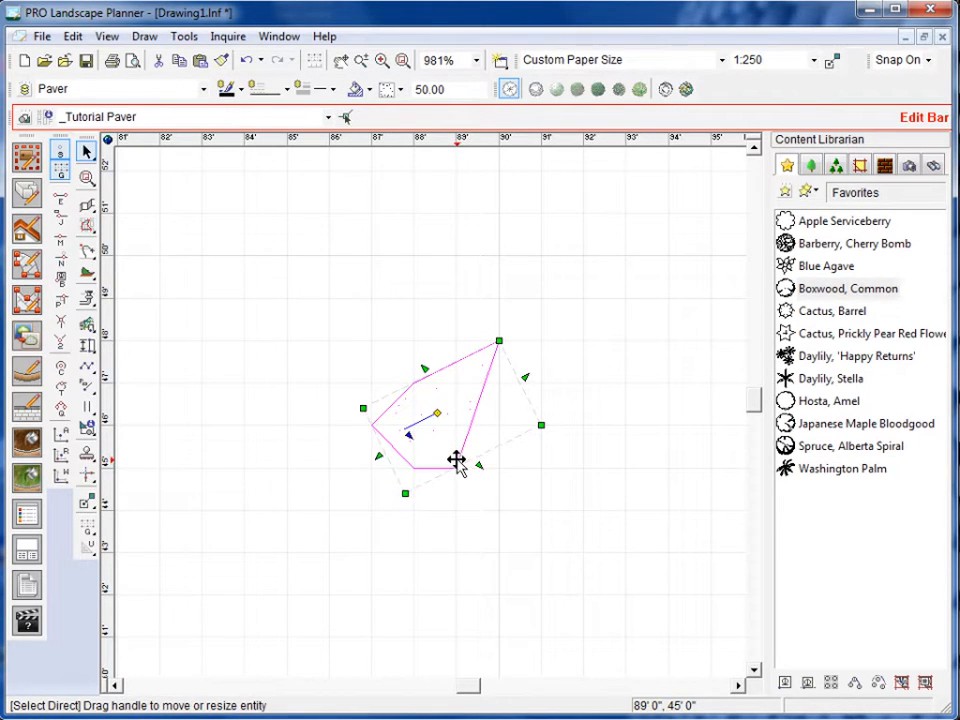
key("Delete")
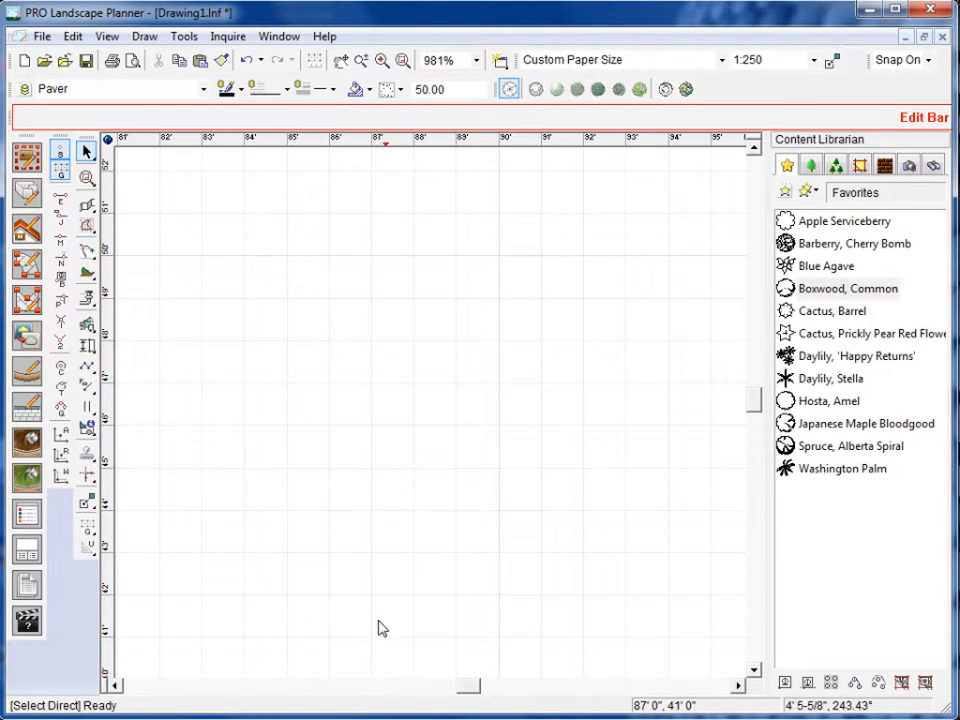
Switch the active snap from gridpoint to endpoint snap, leaving snapping turned on.
scroll(371, 606, "down", 3)
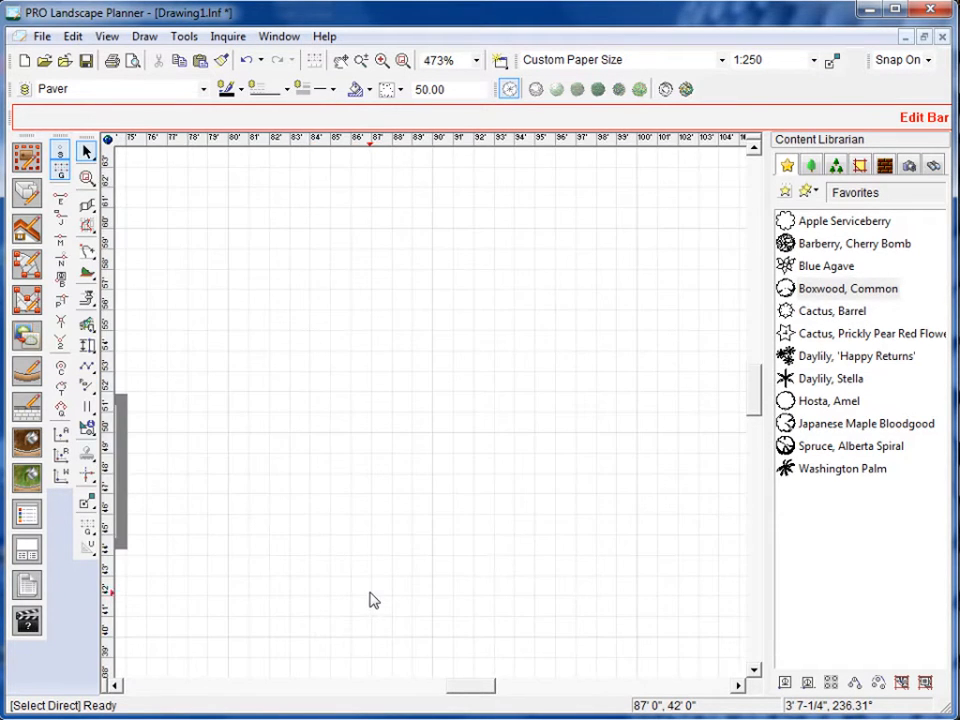
scroll(371, 600, "down", 4)
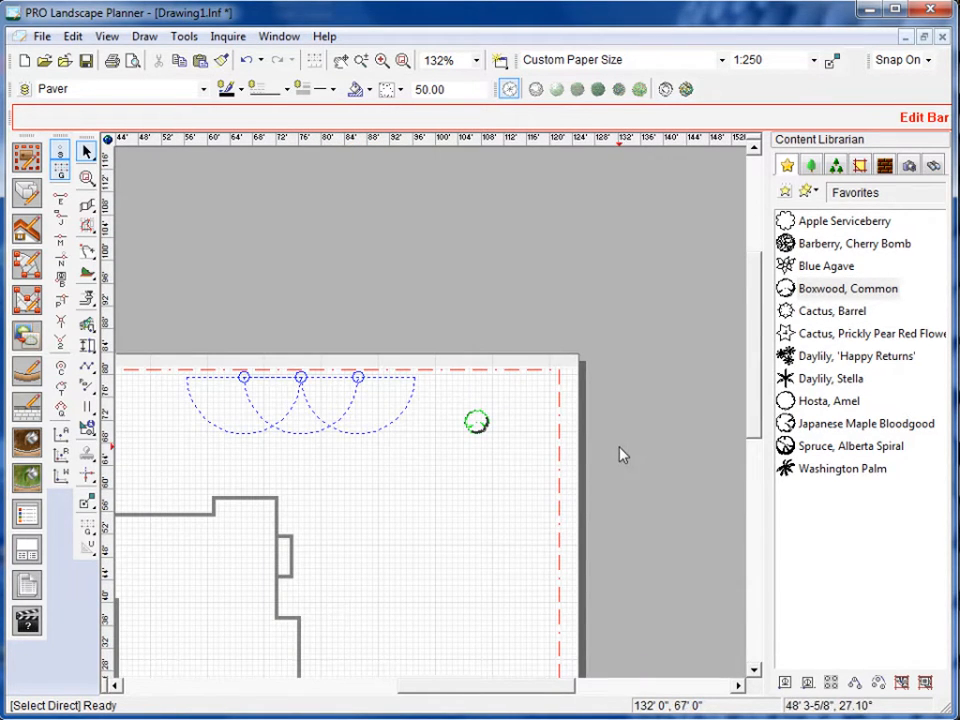
scroll(620, 455, "down", 1)
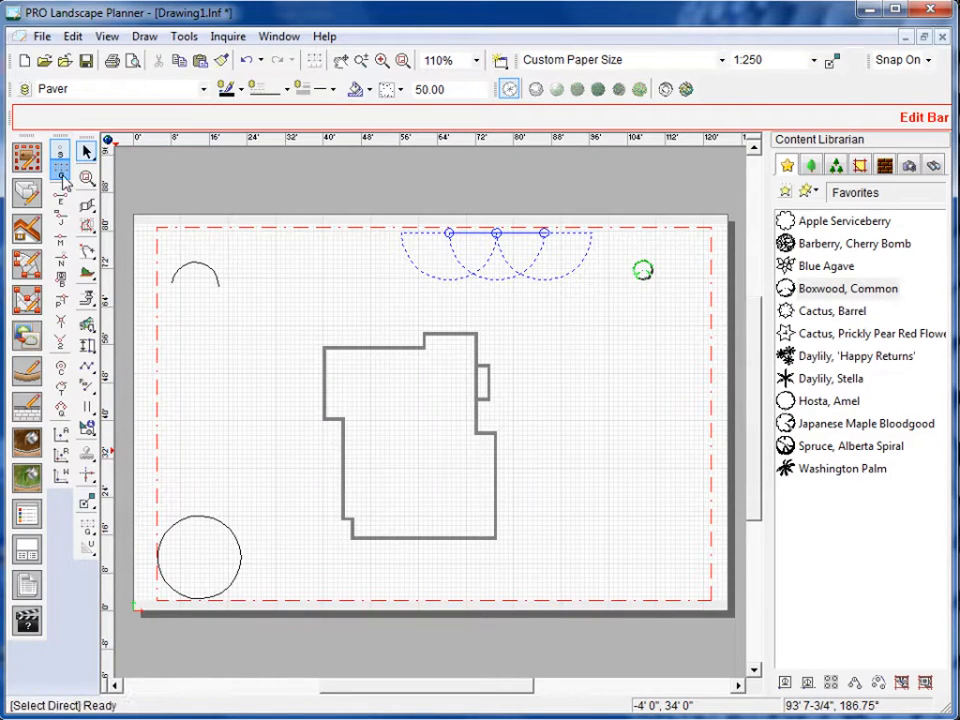
left_click(60, 174)
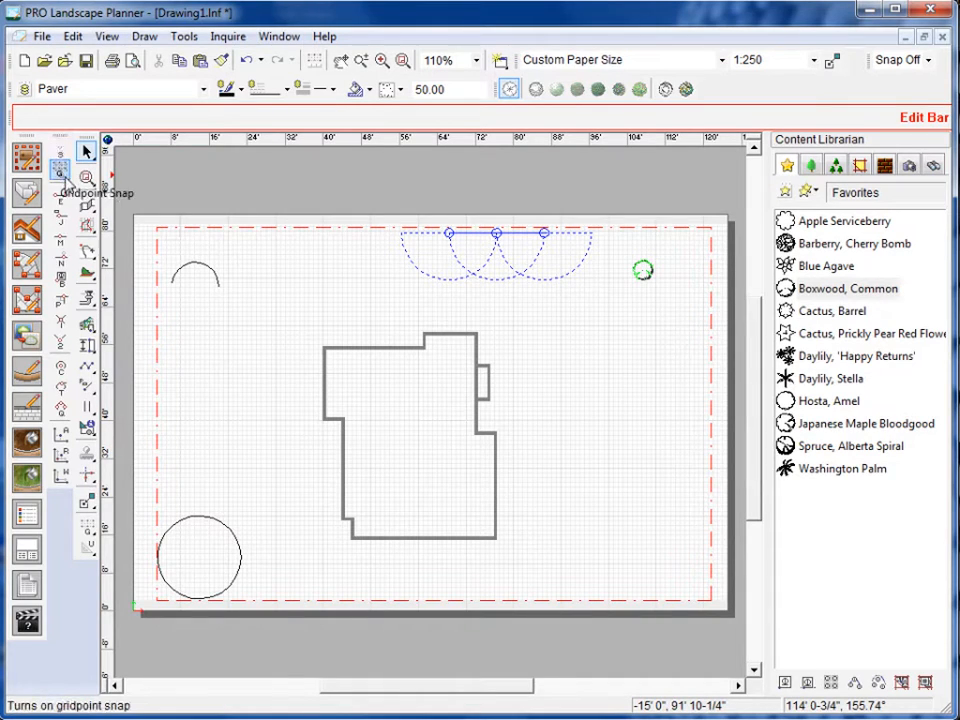
left_click(60, 197)
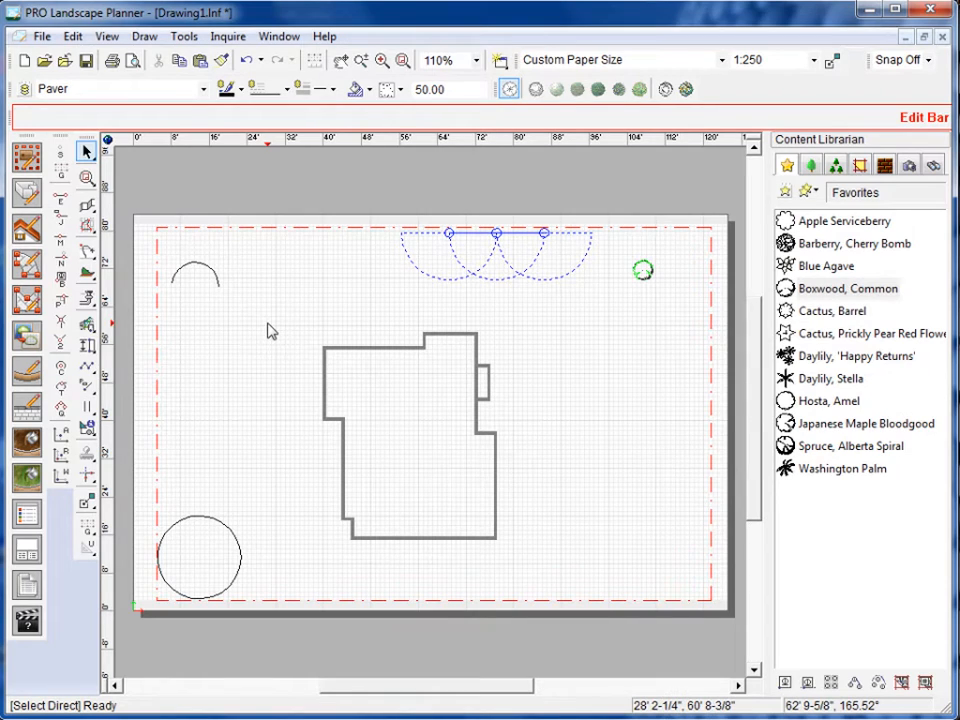
key("s")
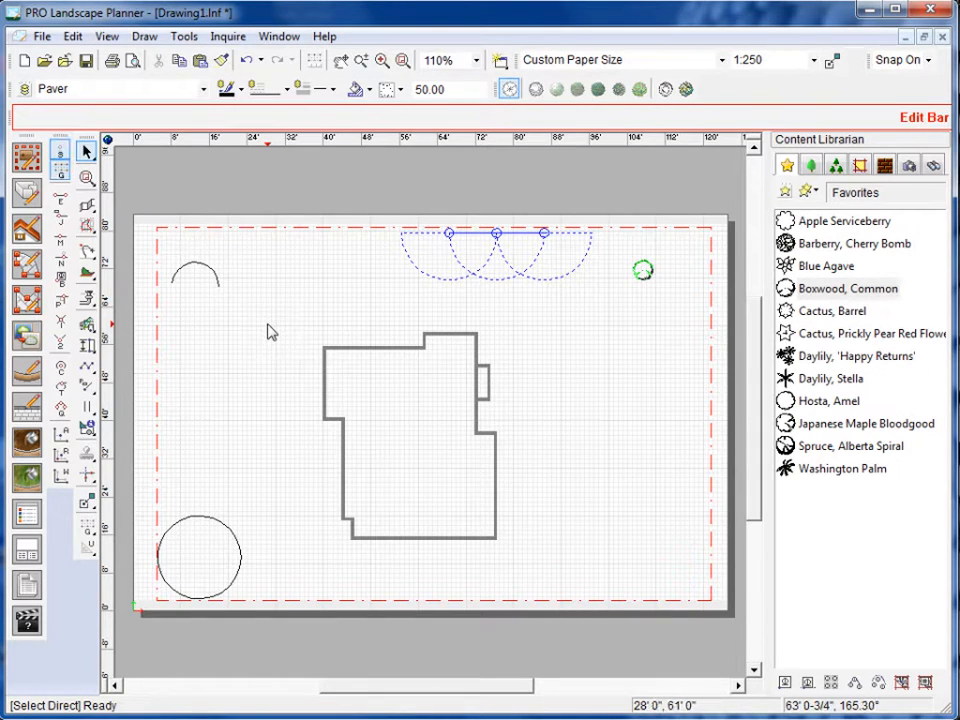
key("s")
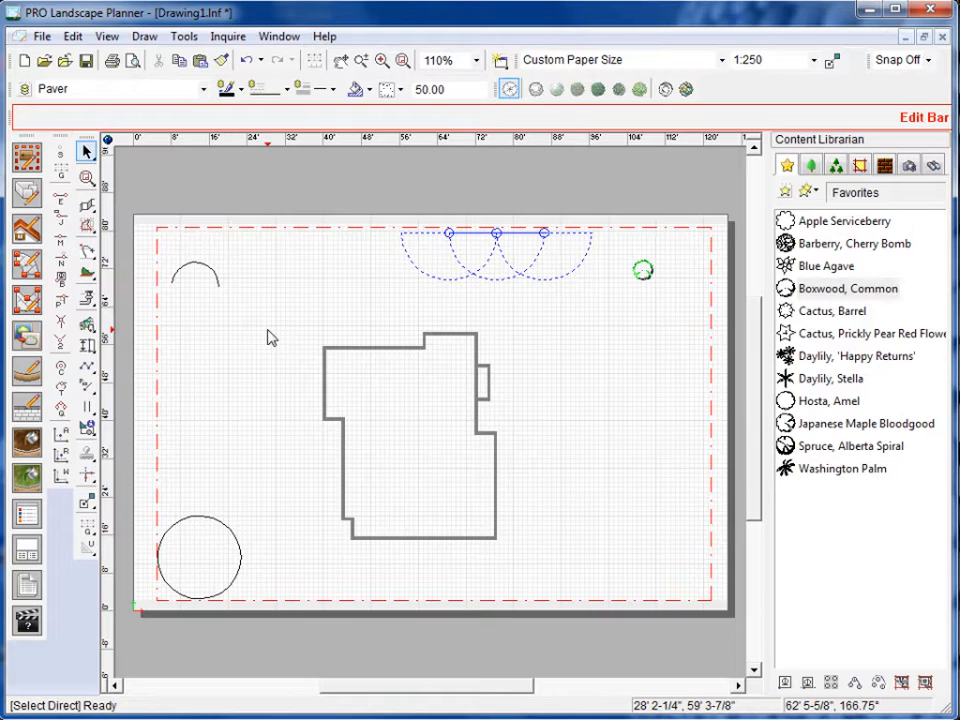
key("s")
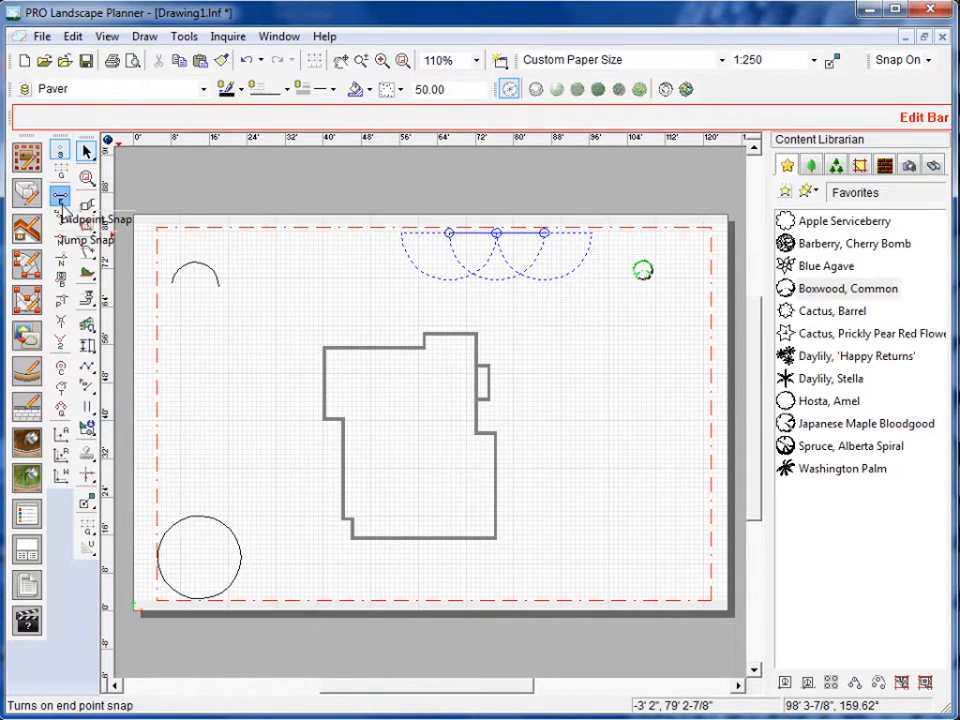
Draw a curved Border 01 edging around the house's west side, from its northwest corner to the wall corner near the southwest.
left_click(27, 372)
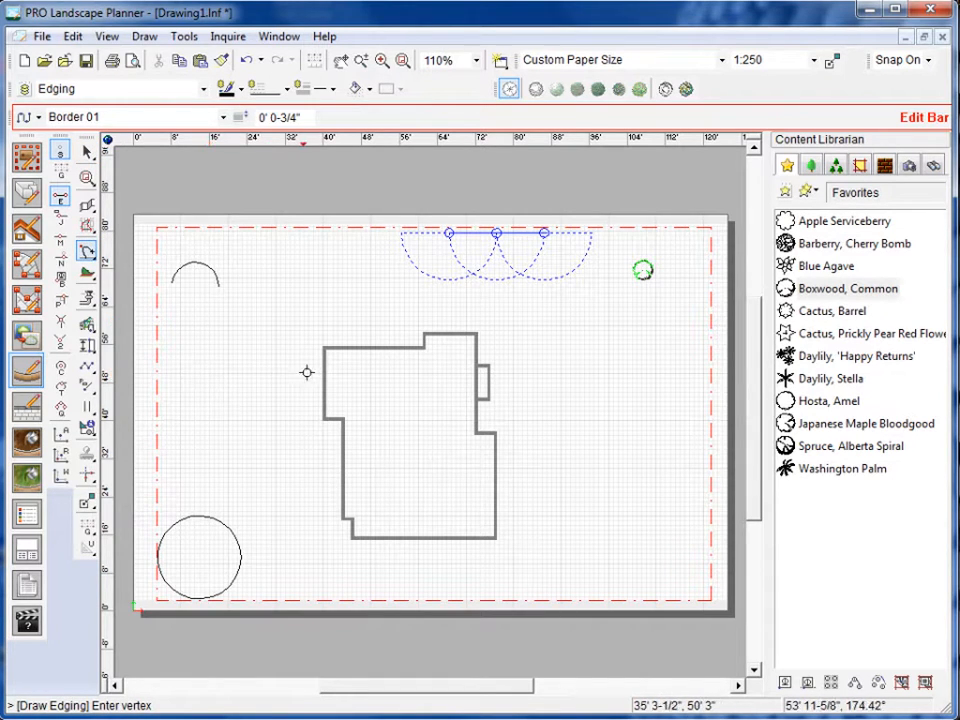
scroll(328, 371, "up", 2)
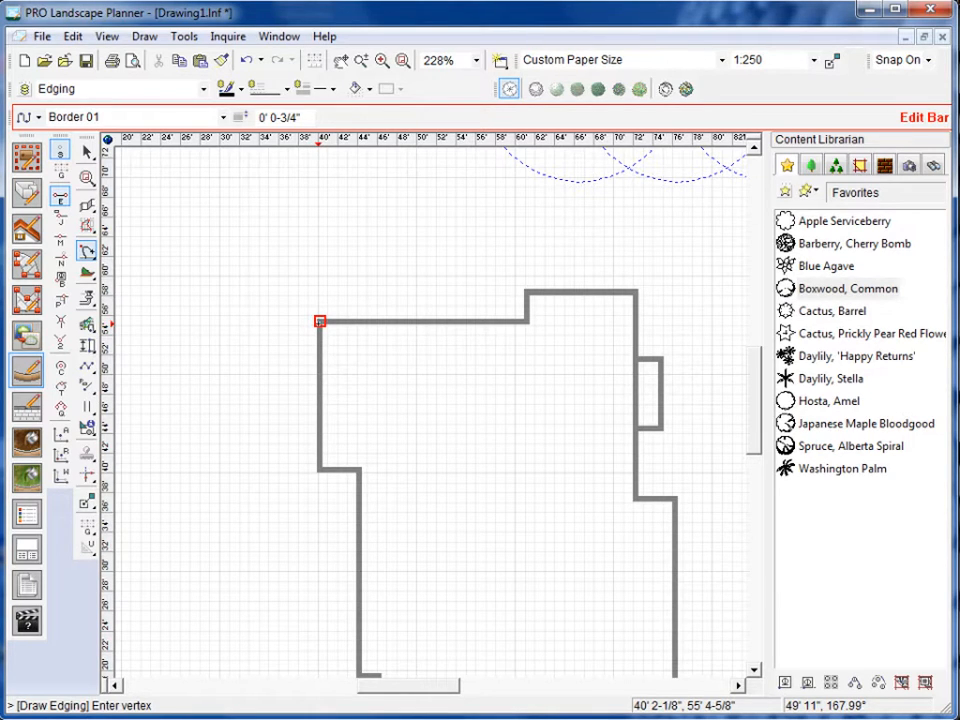
left_click(320, 321)
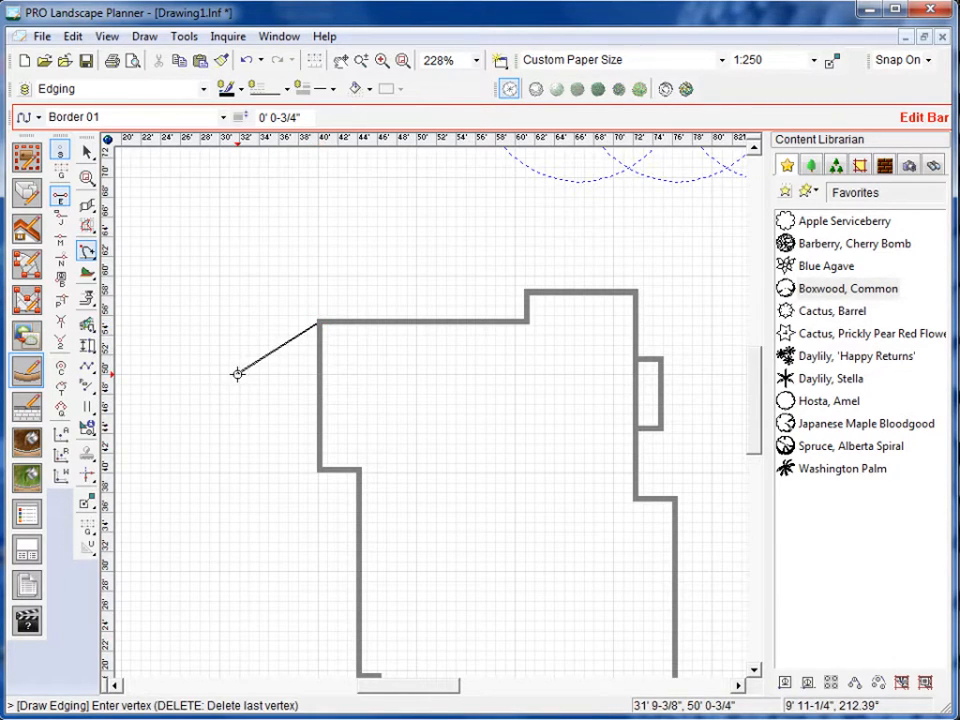
left_click(237, 378)
scroll(264, 501, "down", 4)
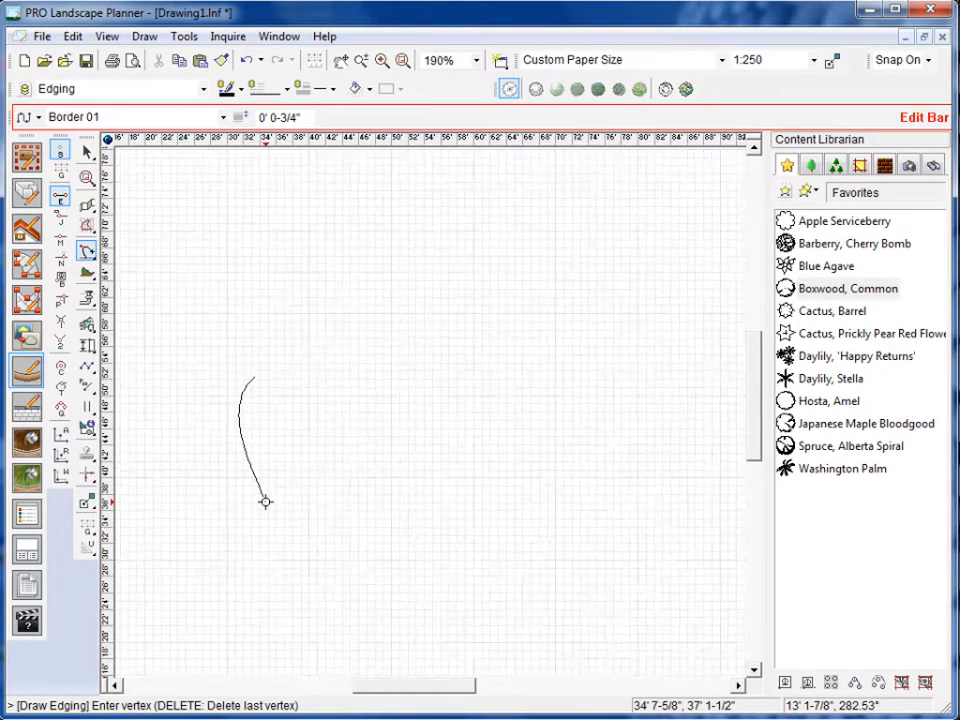
scroll(276, 534, "up", 2)
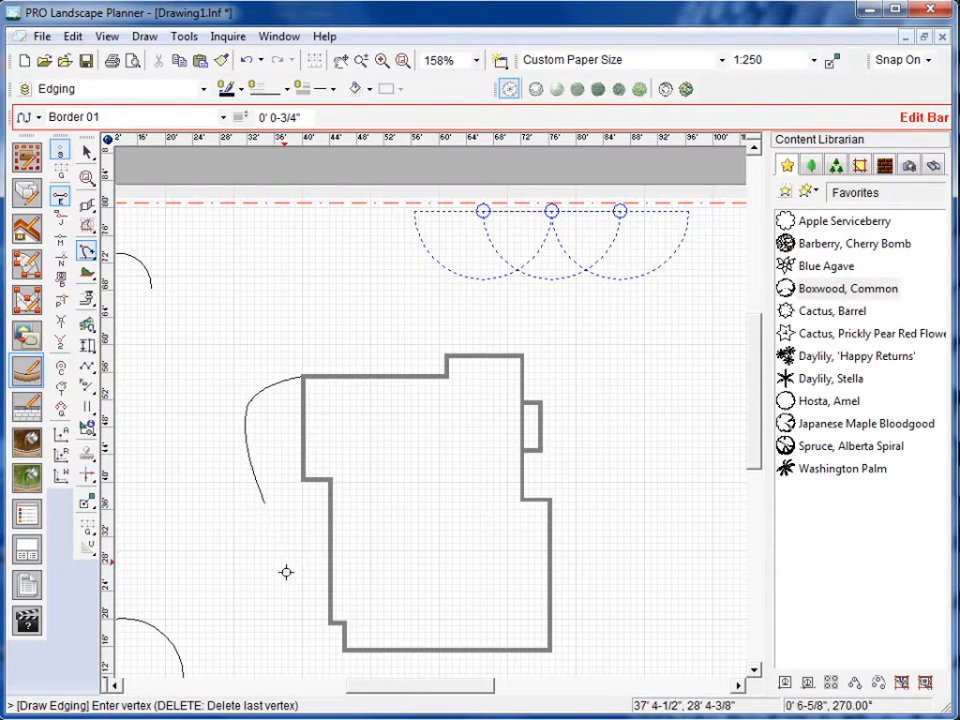
left_click(303, 621)
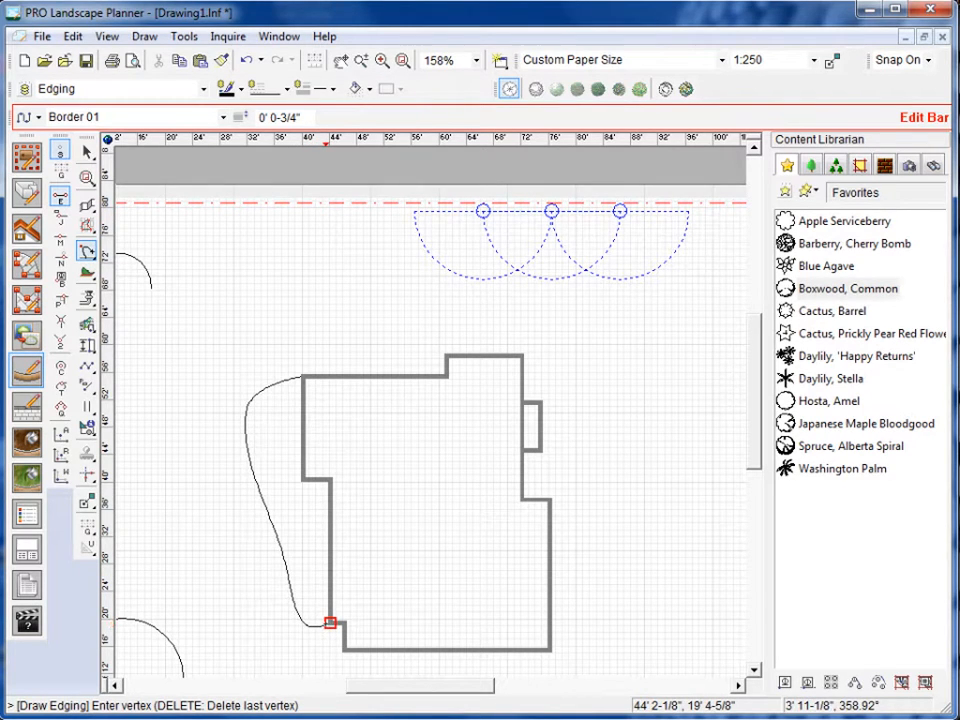
double_click(323, 615)
Inspect where the edging meets the house corner and switch the active snap from endpoint to jump snap.
scroll(276, 420, "up", 5)
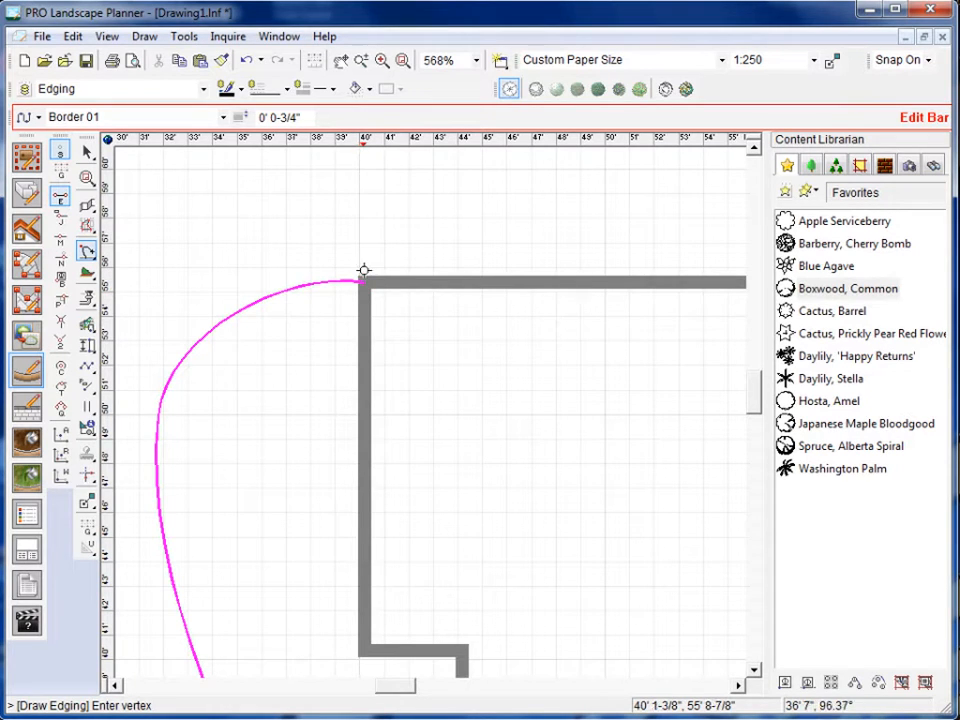
scroll(363, 283, "down", 3)
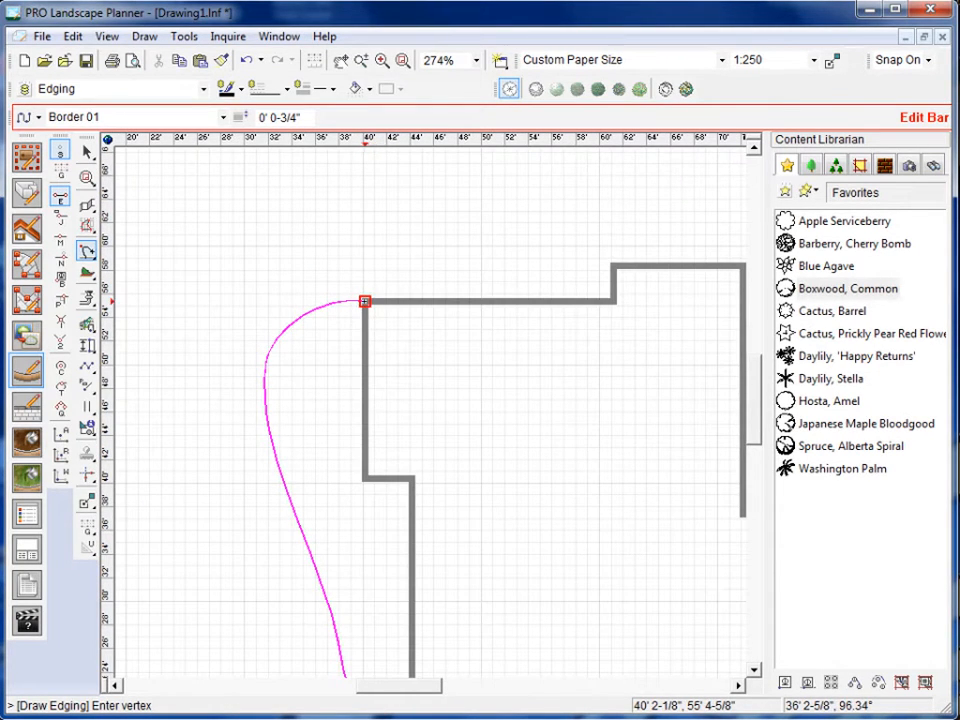
scroll(363, 343, "down", 3)
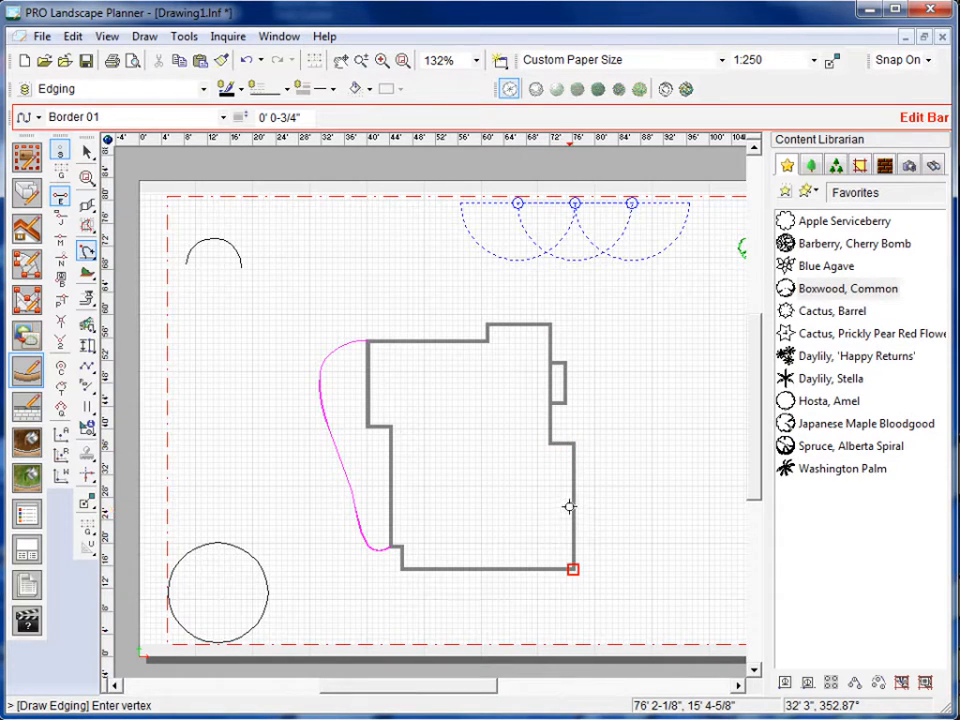
left_click(60, 206)
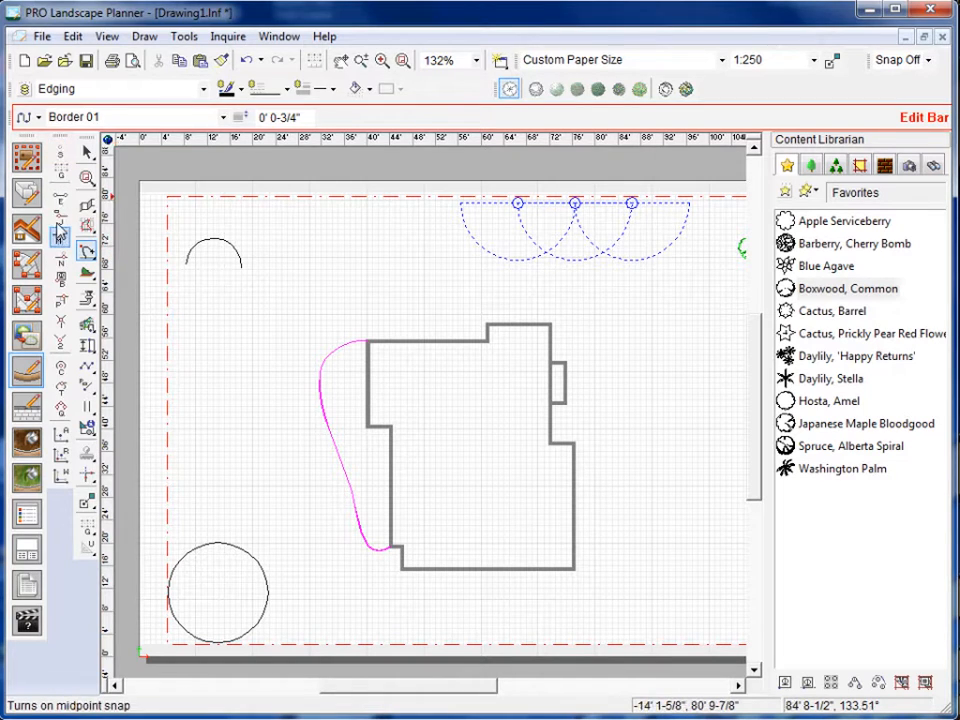
left_click(58, 222)
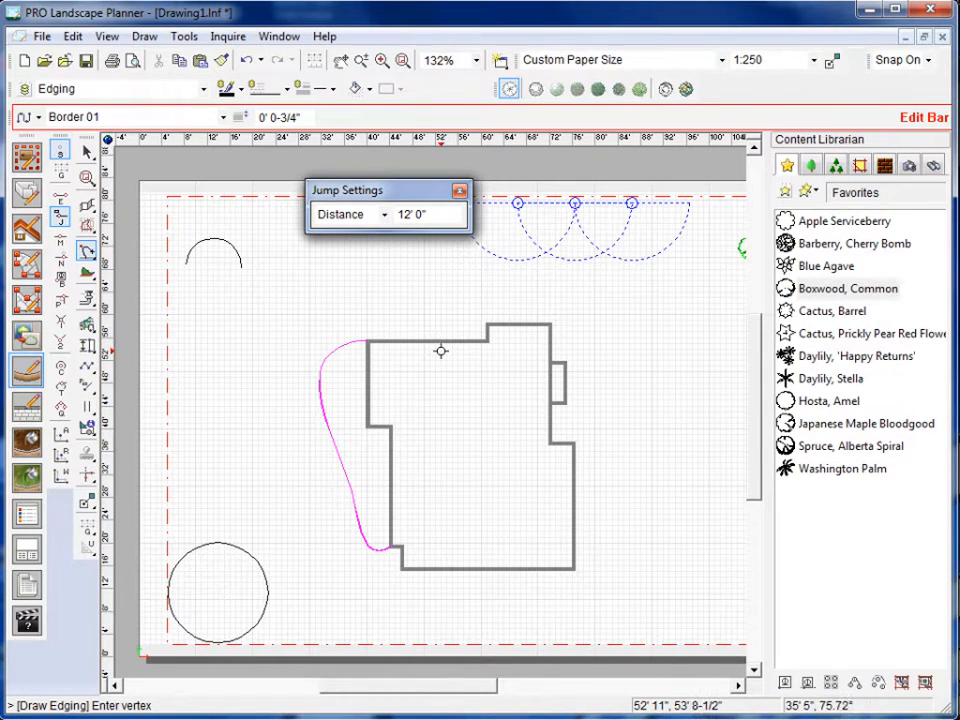
End the edging command and select the FrenchDoorE60 symbol from the Door symbol library.
left_click(808, 167)
left_click(786, 194)
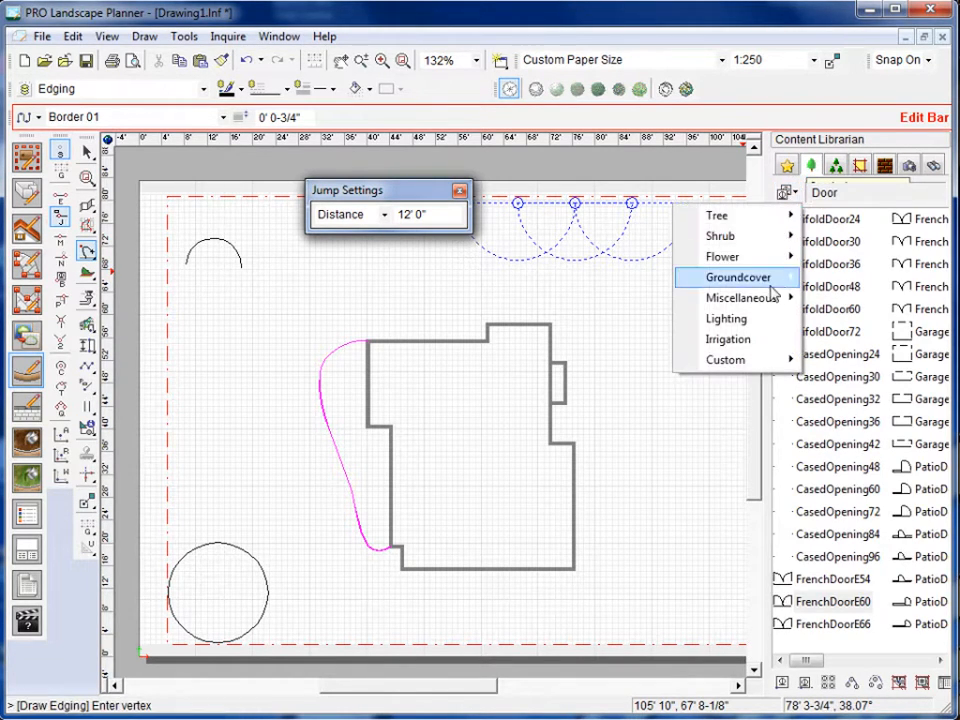
mouse_move(767, 300)
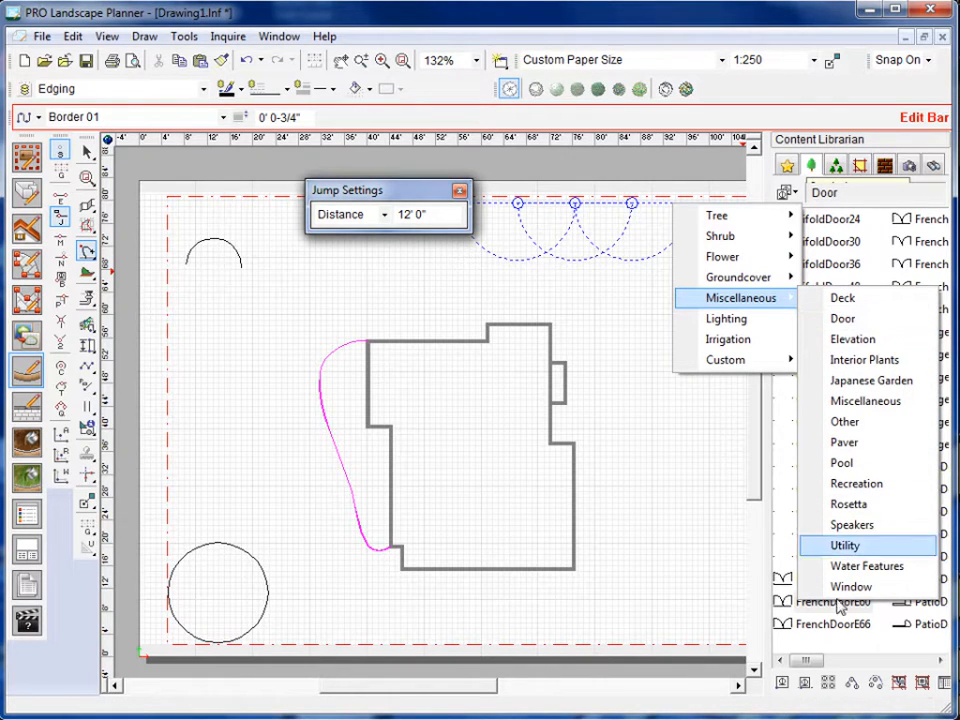
left_click(658, 510)
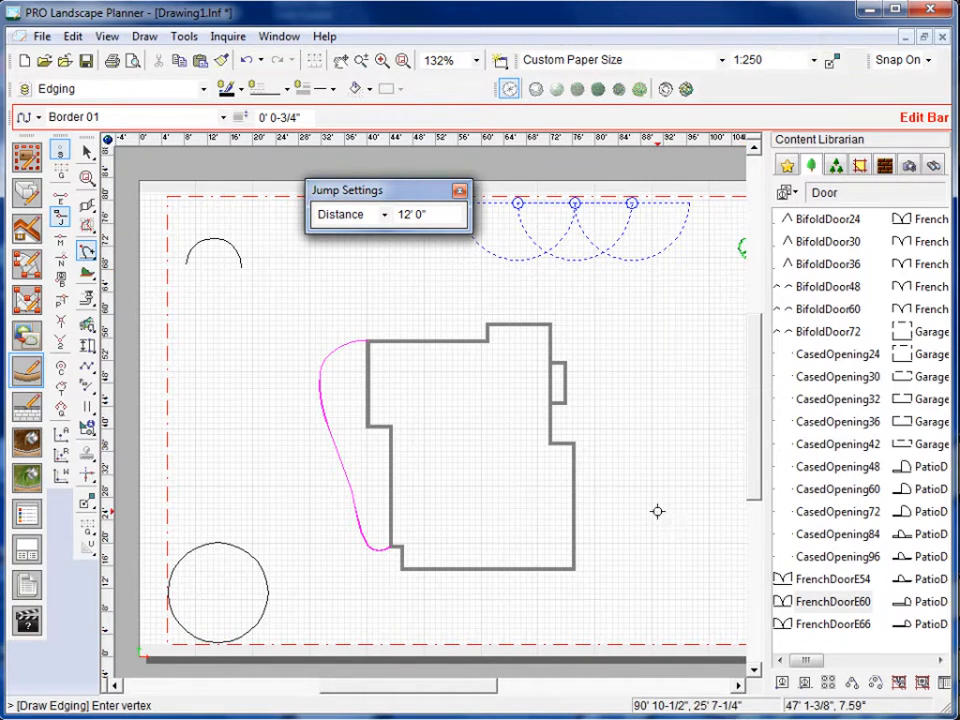
key("Escape")
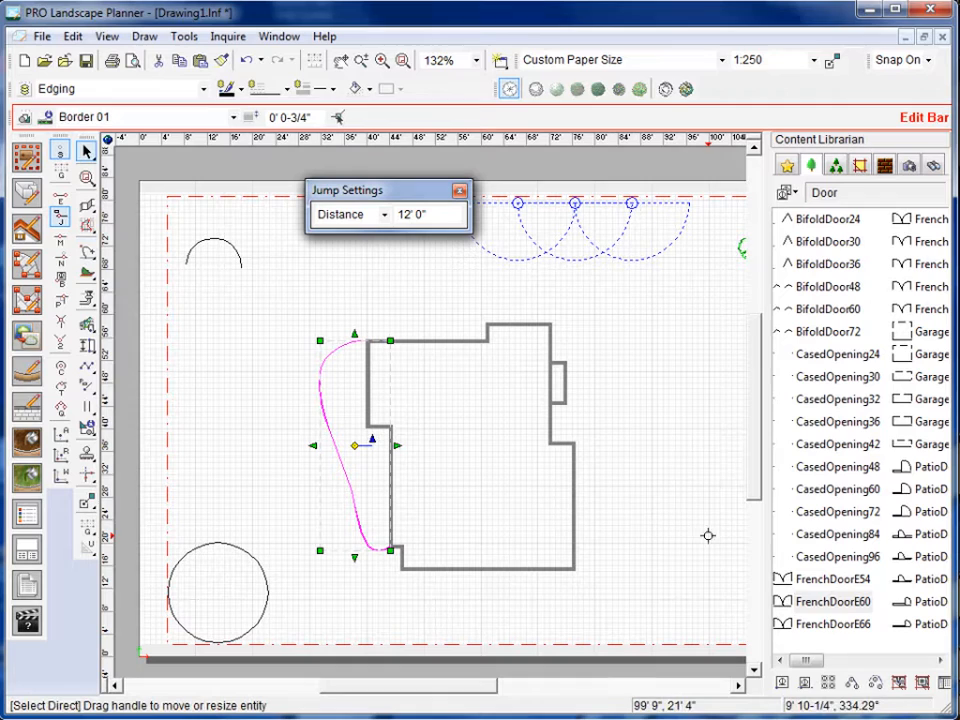
left_click(829, 605)
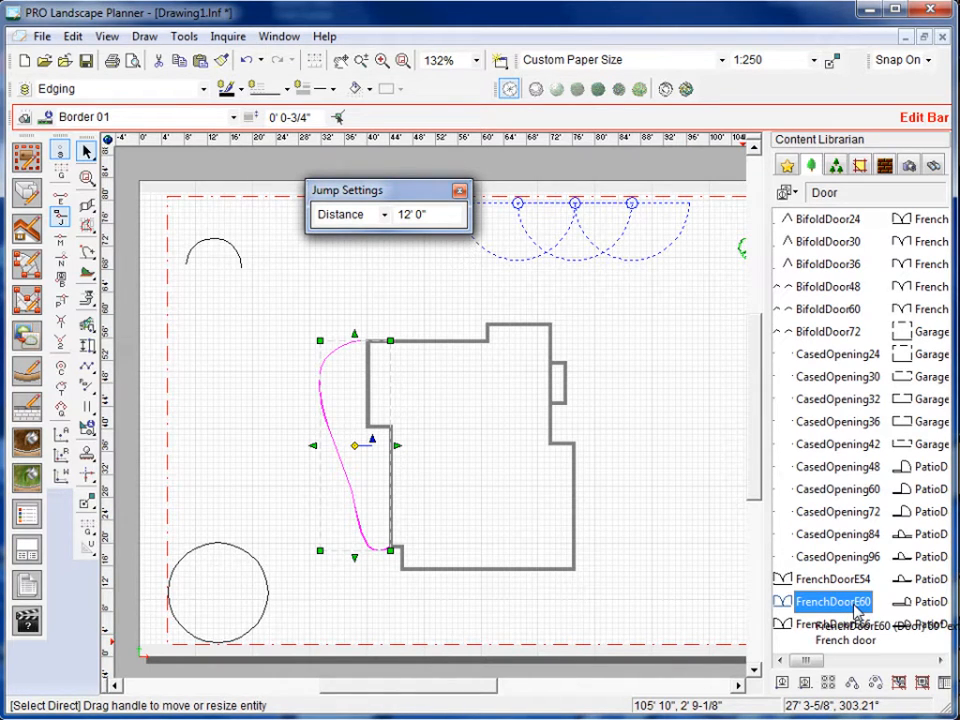
Set the jump distance to 8' 0" and place the FrenchDoorE60 symbol on the house's east wall beside the small bump-out, directed north along the wall.
double_click(388, 216)
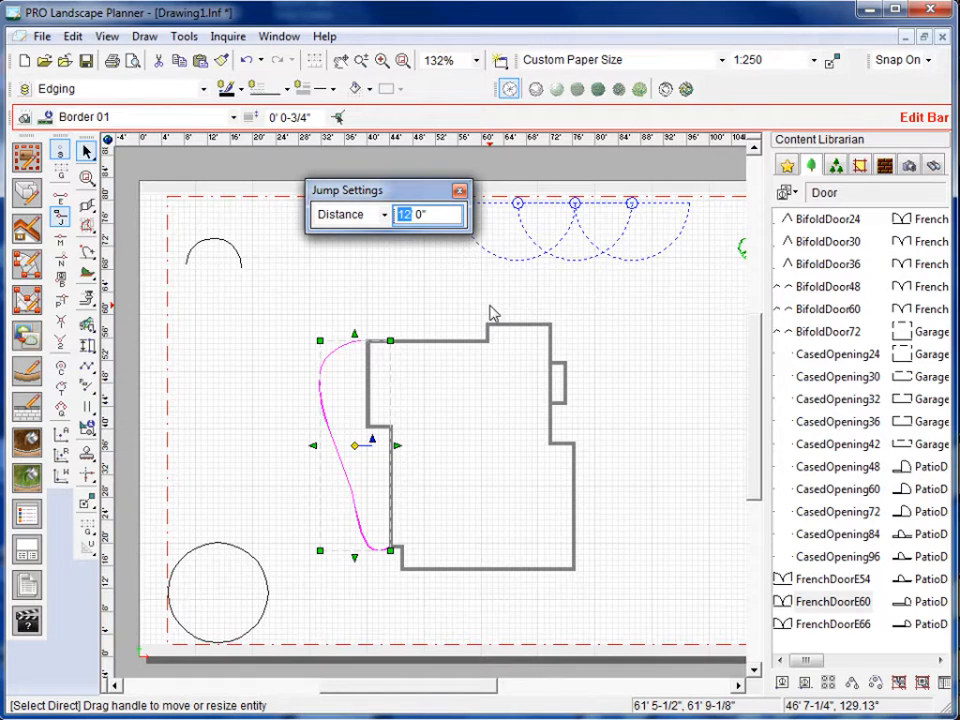
type("8")
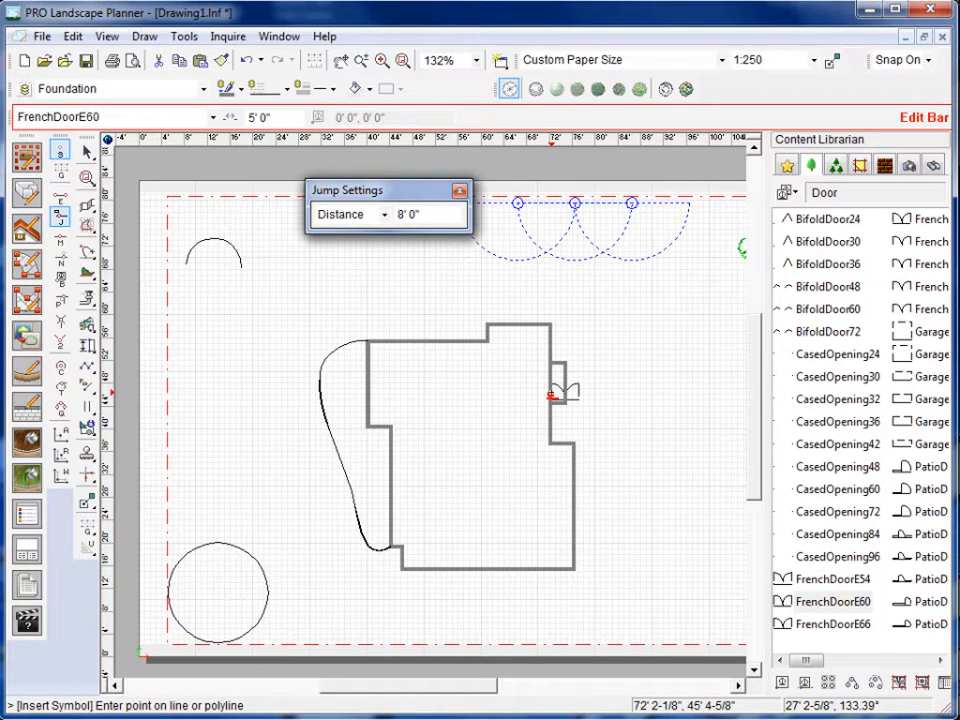
left_click(551, 395)
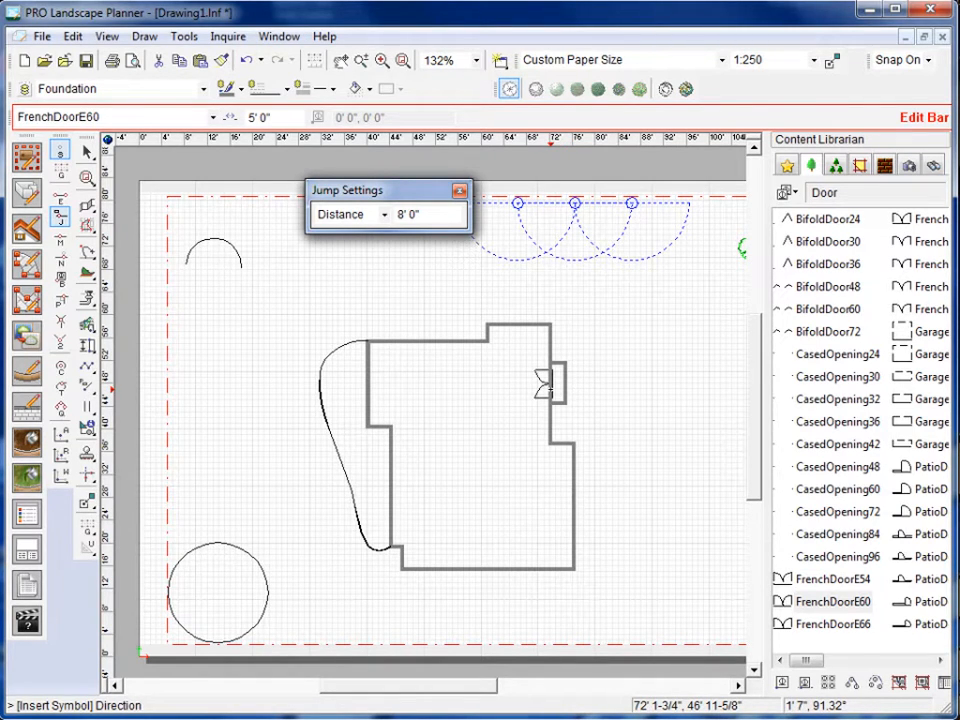
left_click(551, 381)
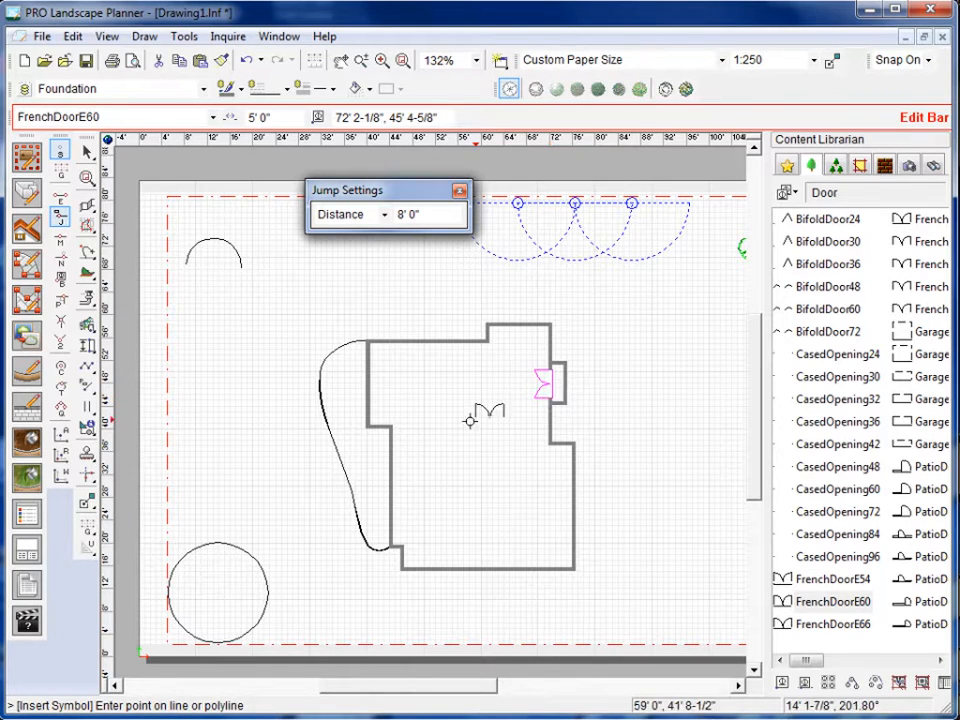
key("Escape")
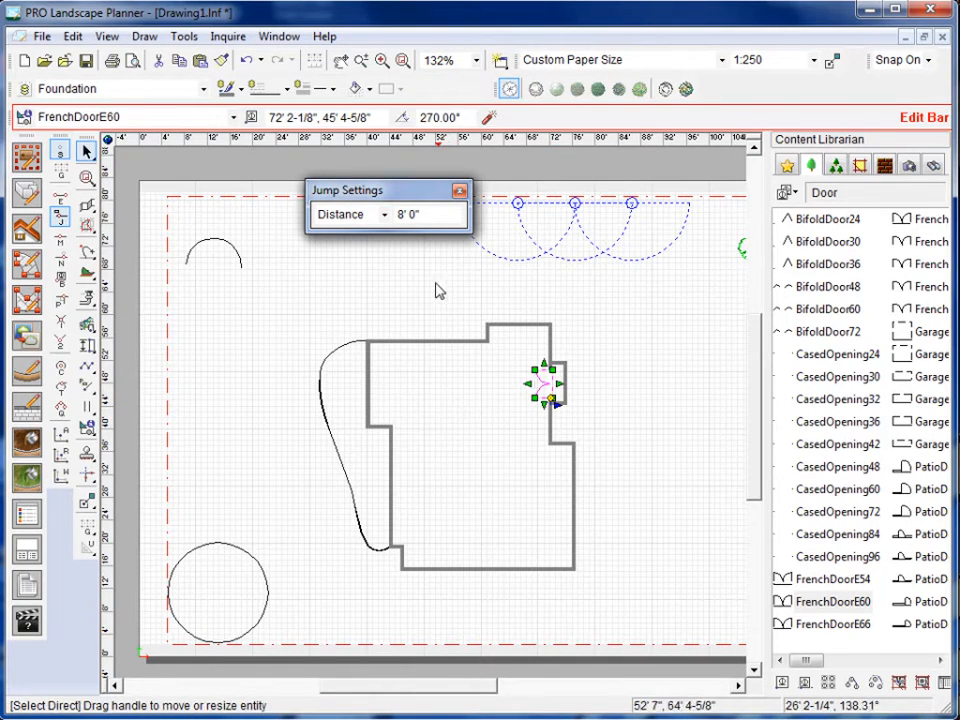
left_click(458, 191)
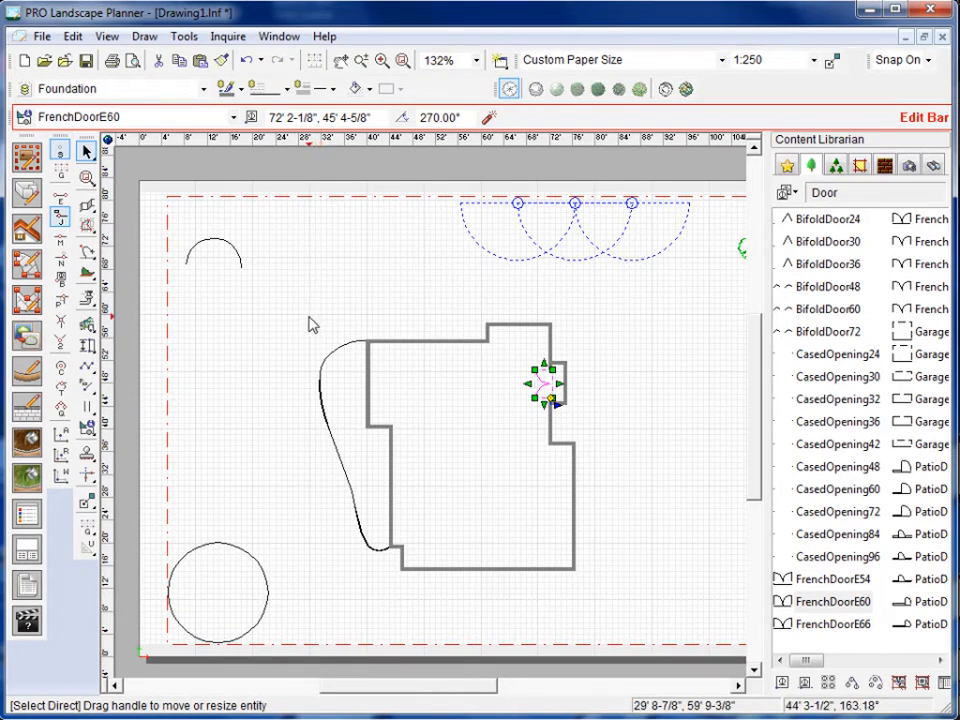
Switch the active snap from jump to midpoint snap and try it with the edging command without drawing anything.
left_click(58, 215)
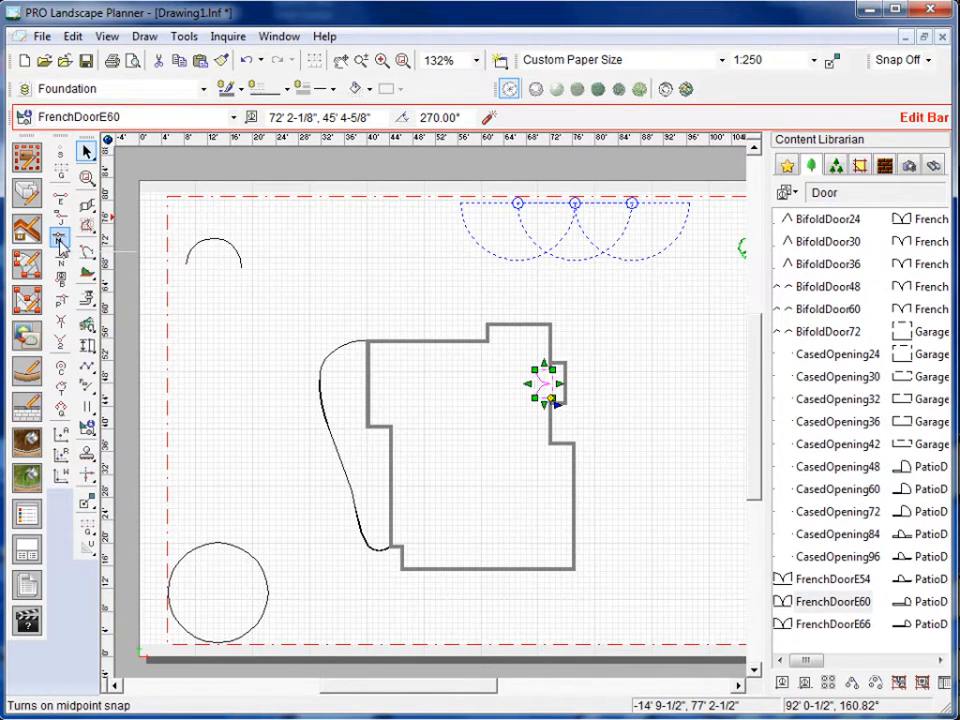
left_click(59, 243)
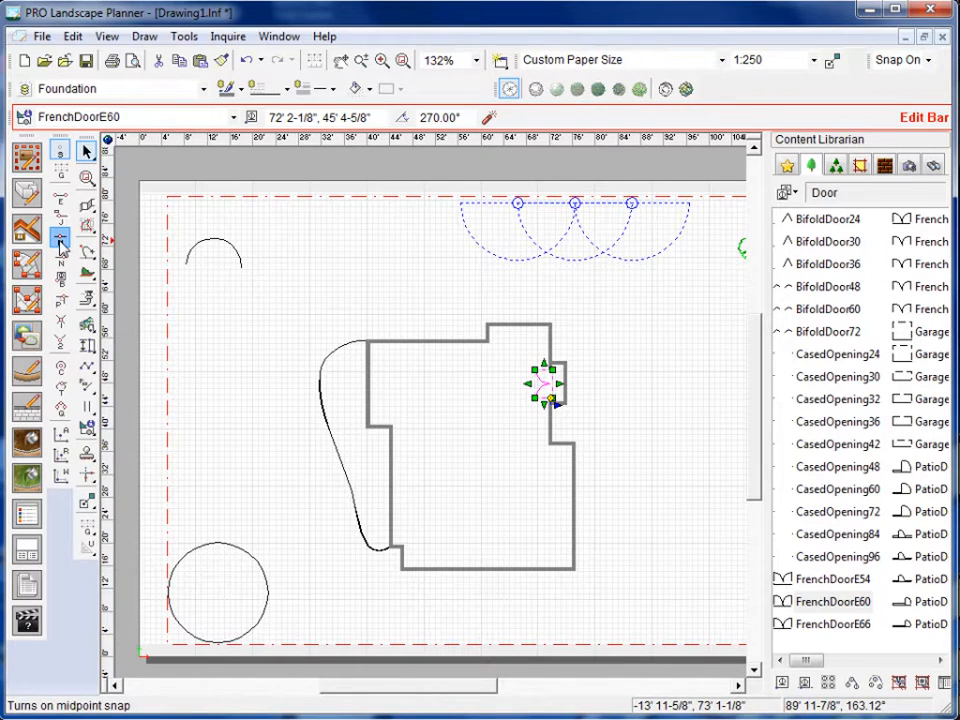
left_click(31, 383)
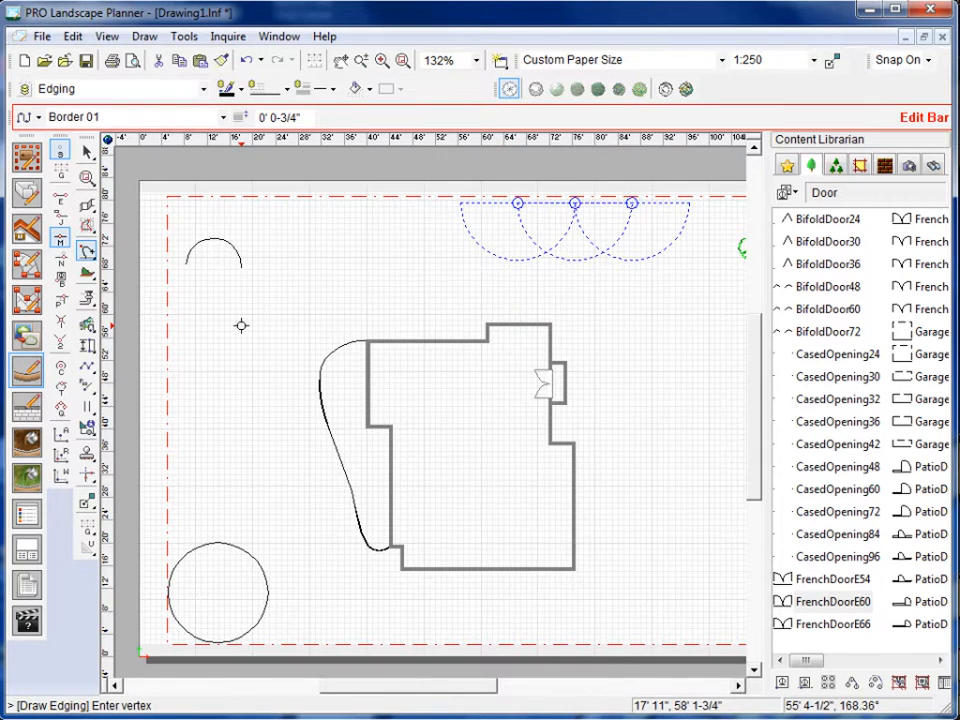
key("Escape")
Turn off midpoint snap and activate both the nearest point and endpoint snaps.
left_click_drag(429, 690, 459, 688)
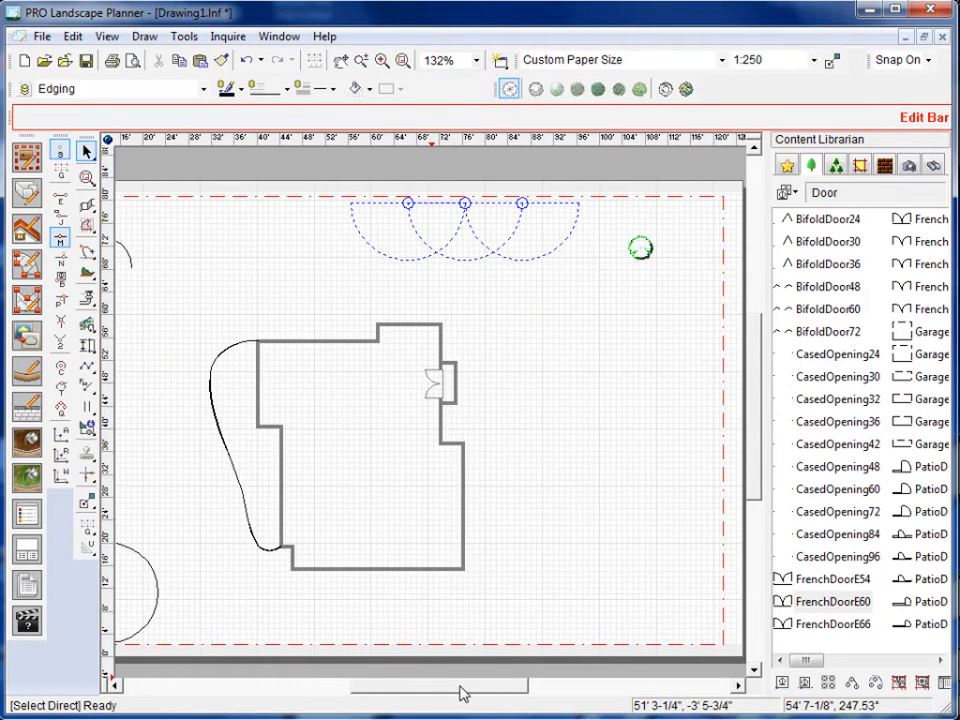
left_click(61, 241)
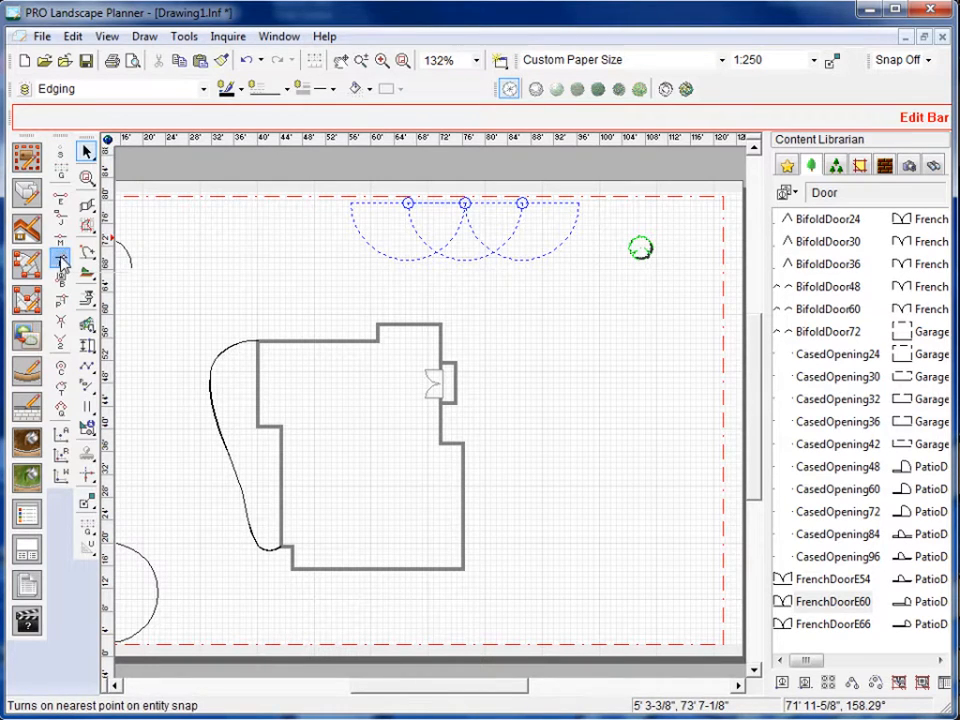
left_click(61, 262)
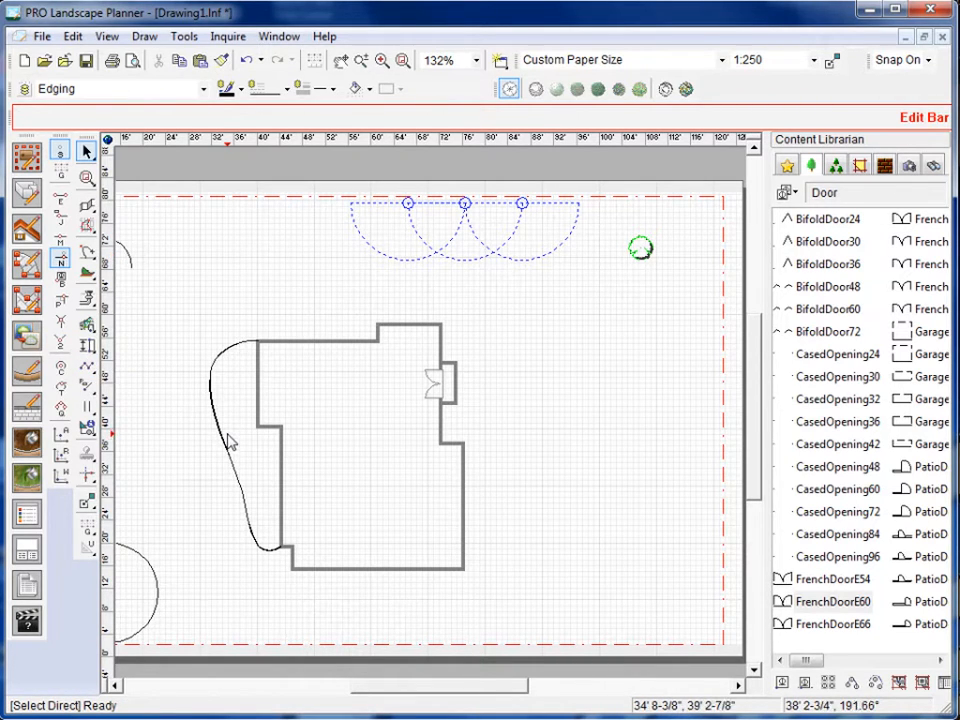
left_click(62, 200)
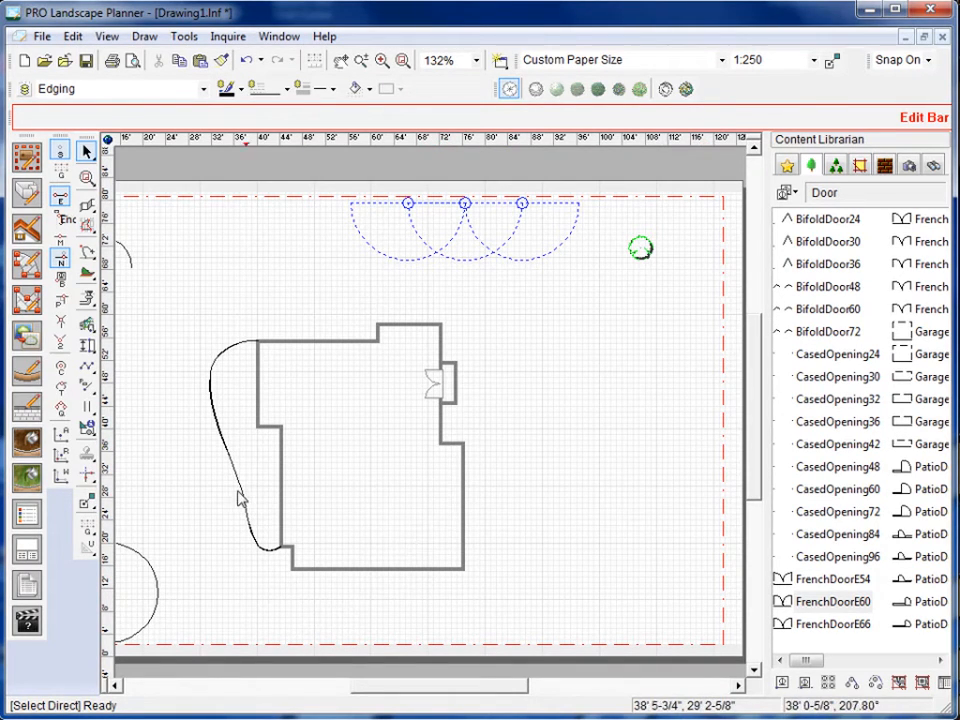
Draw a rectangular closed _Tutorial Paver, about 45' 6" by 22', from the house's southeast wall to the east property line.
left_click(18, 305)
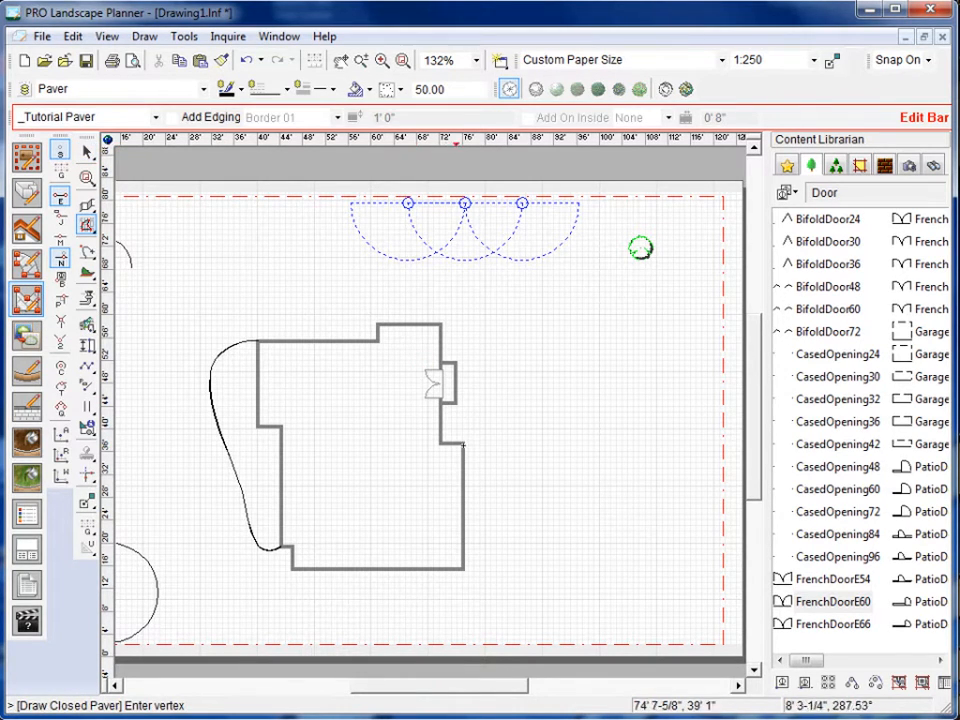
left_click(463, 569)
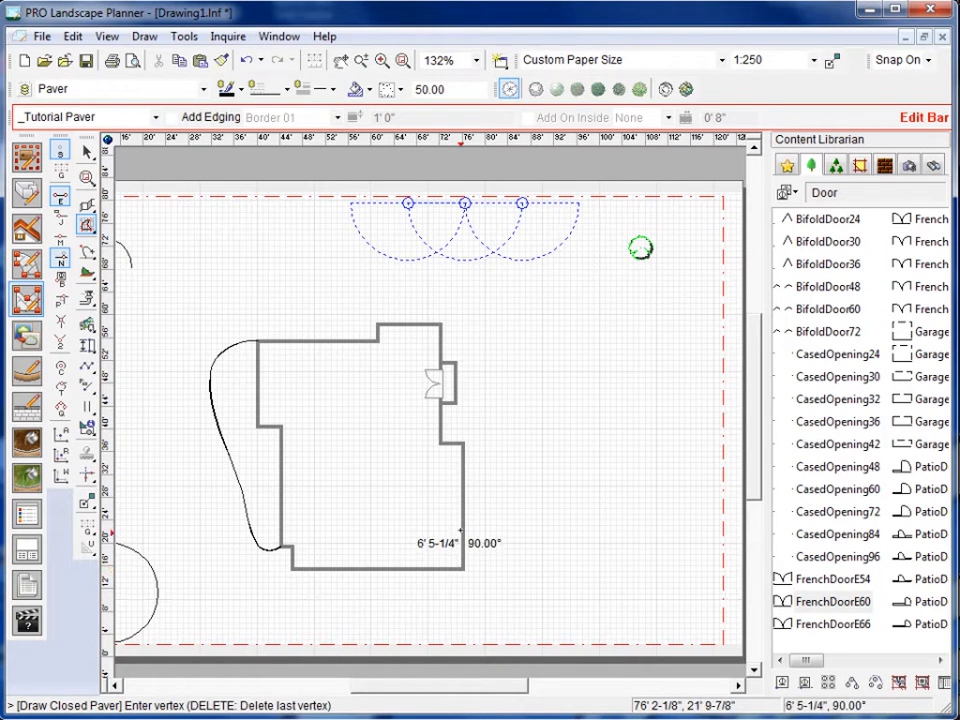
left_click(463, 443)
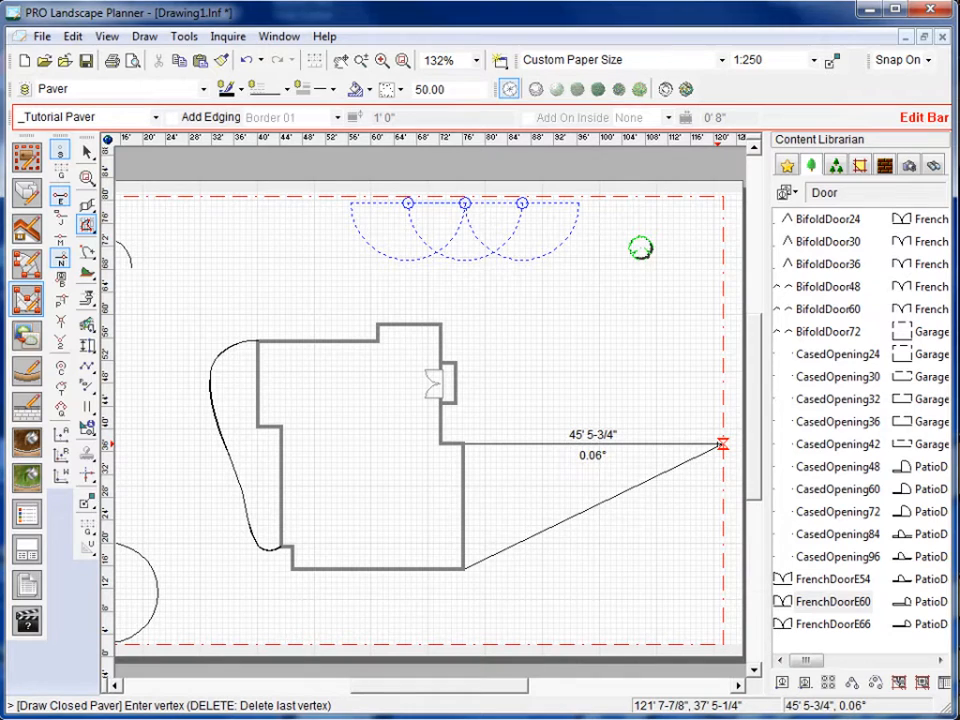
left_click(723, 443)
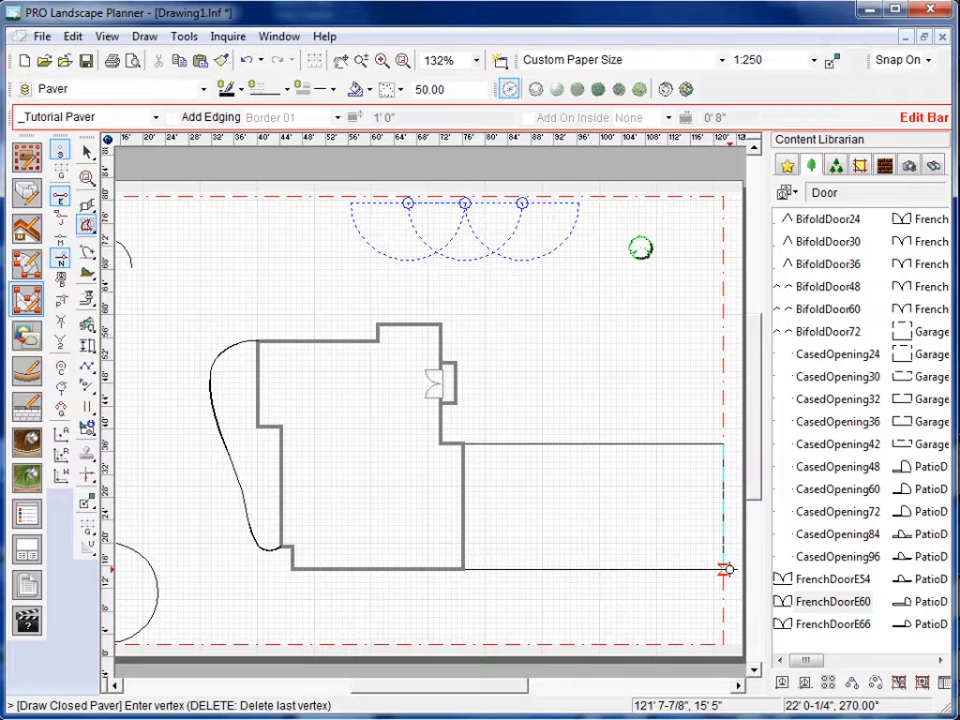
double_click(729, 569)
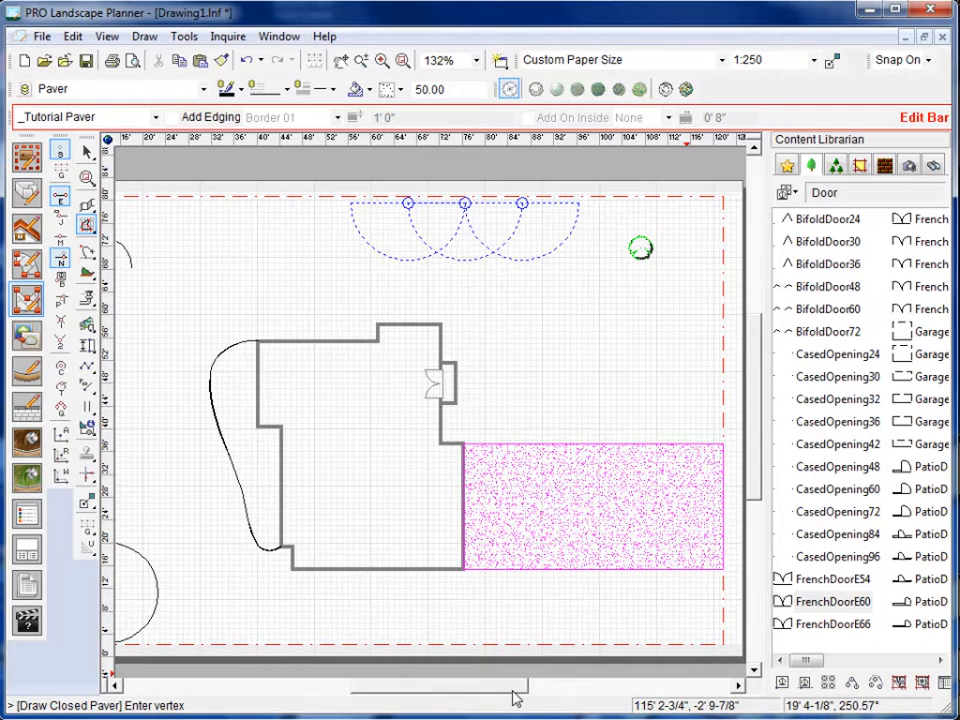
End the paver command and examine how the paver's edges and corners meet the property line and the house wall.
left_click_drag(521, 690, 539, 689)
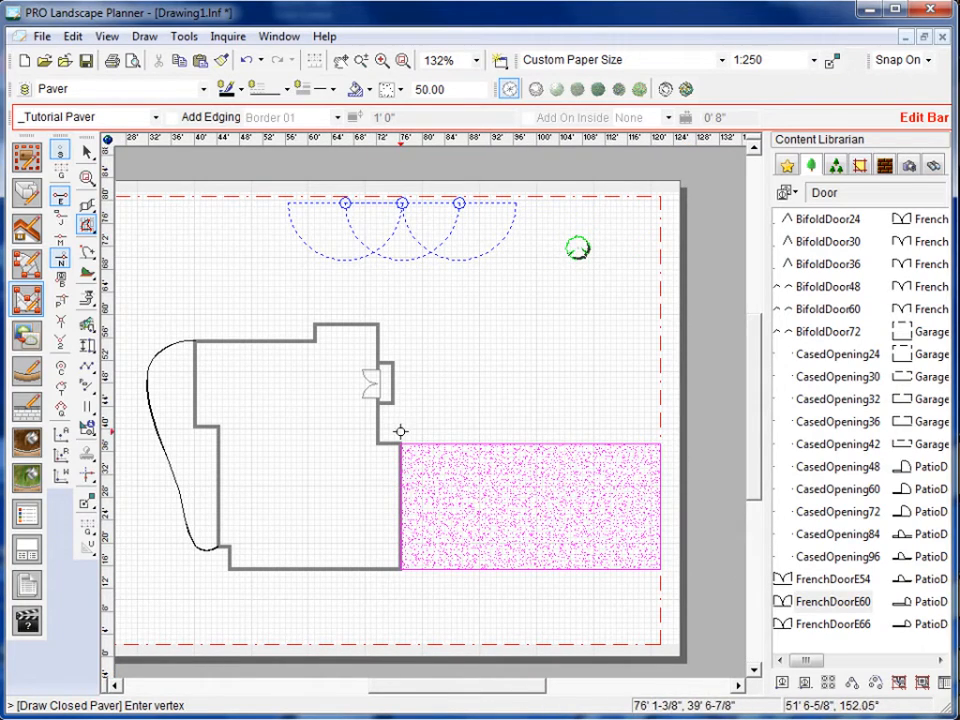
scroll(660, 568, "up", 1)
scroll(655, 561, "up", 1)
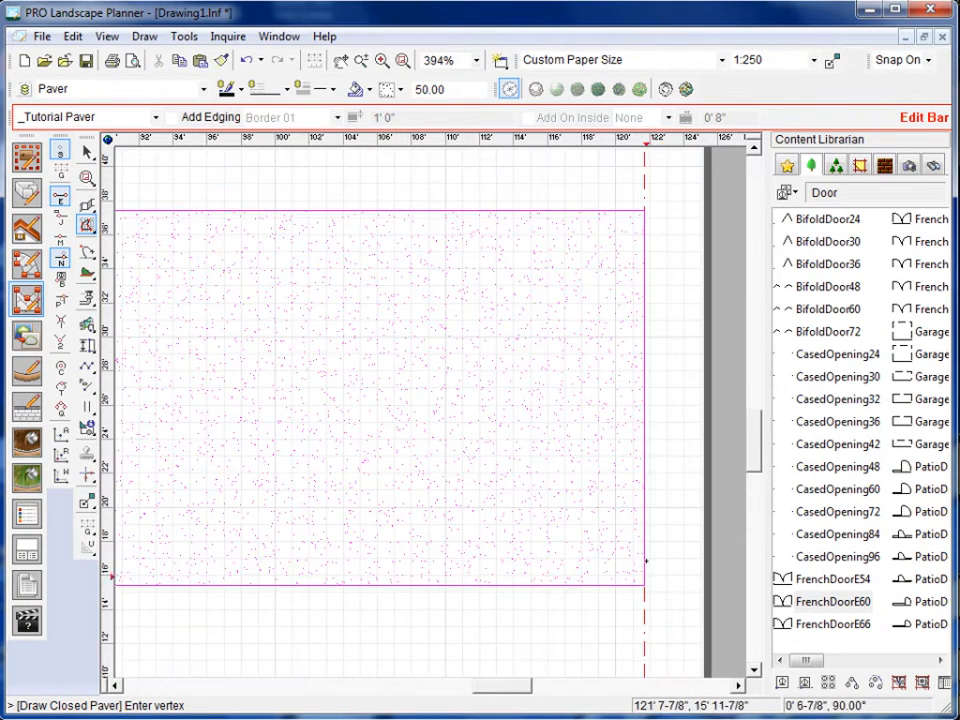
right_click(531, 229)
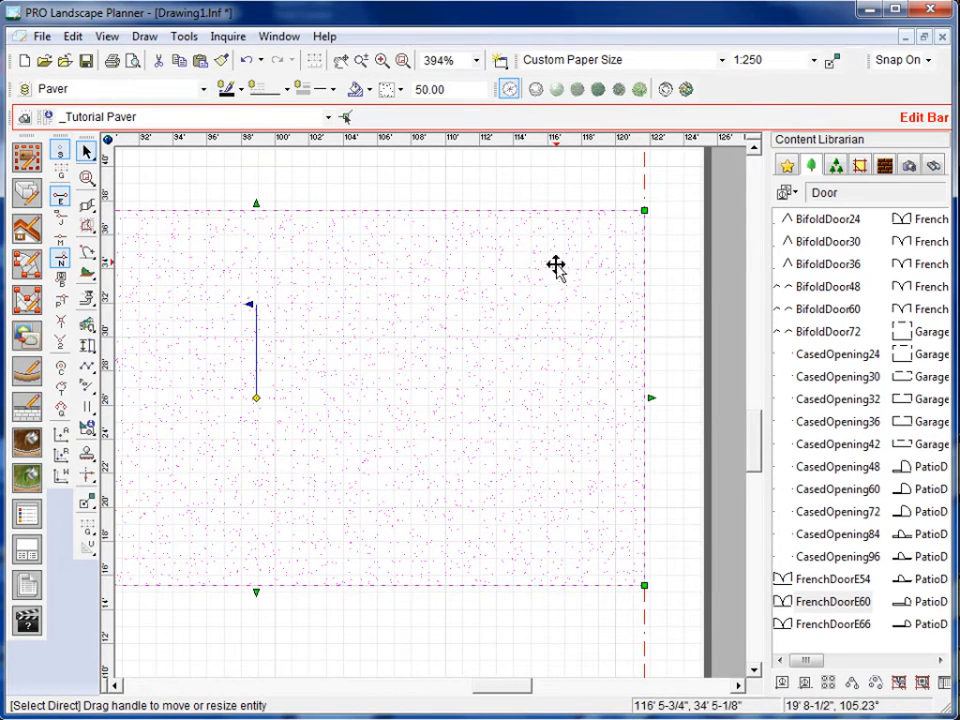
left_click(668, 476)
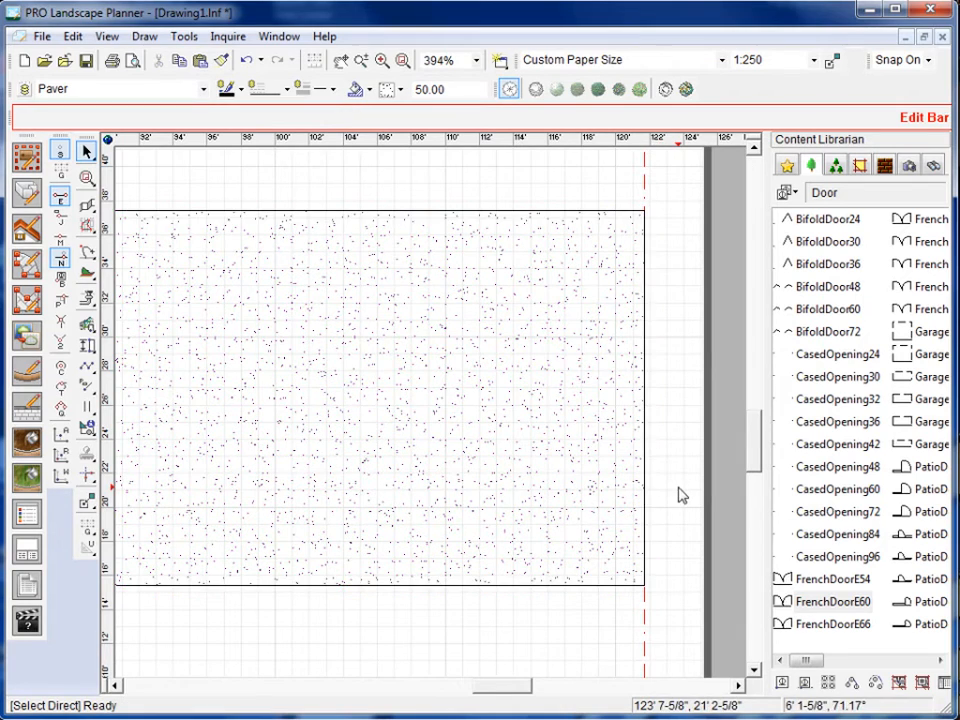
scroll(673, 518, "up", 3)
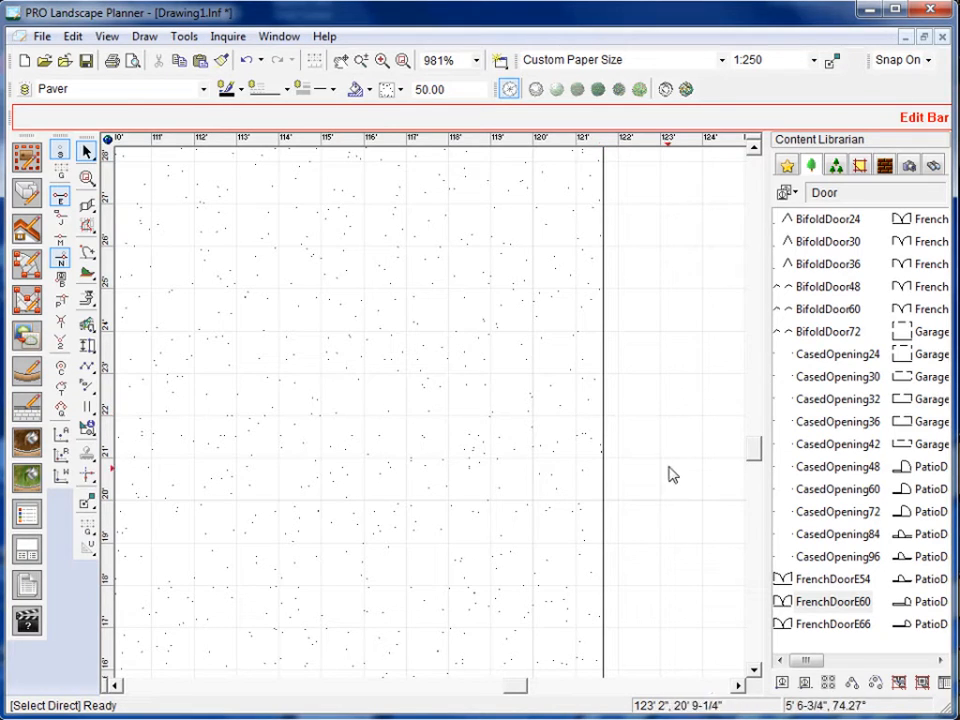
scroll(667, 476, "down", 1)
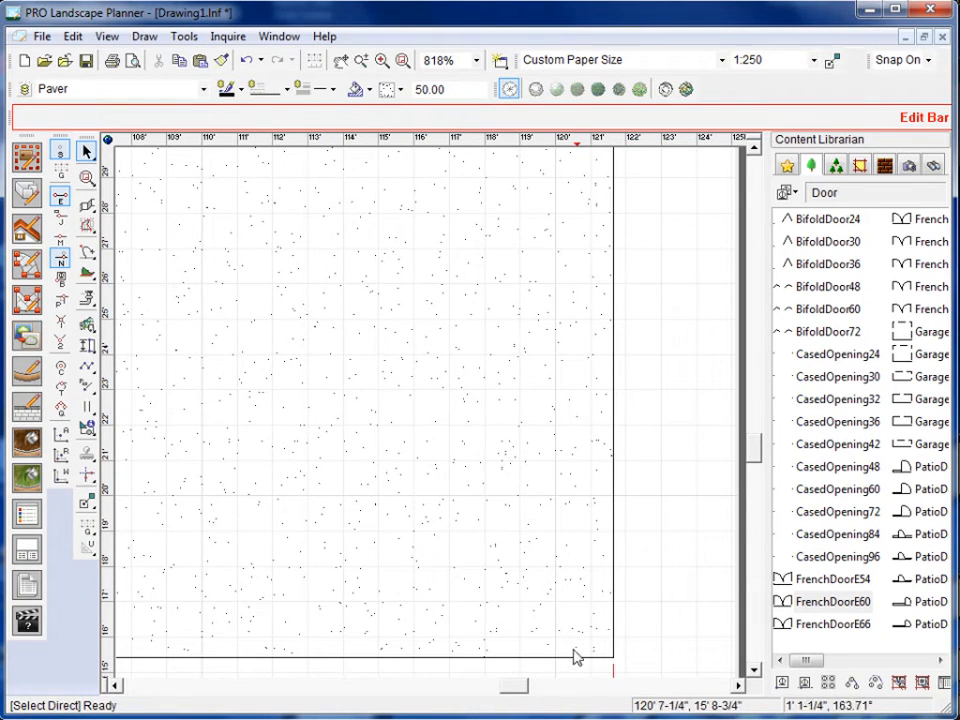
left_click_drag(519, 689, 452, 690)
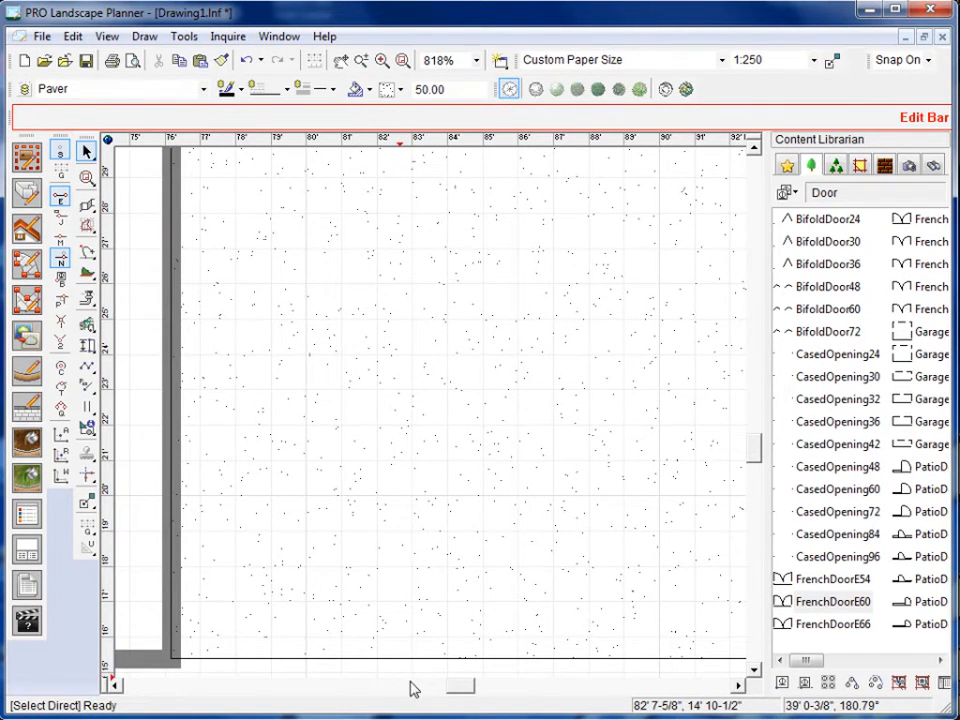
scroll(414, 684, "down", 3)
left_click_drag(468, 686, 523, 687)
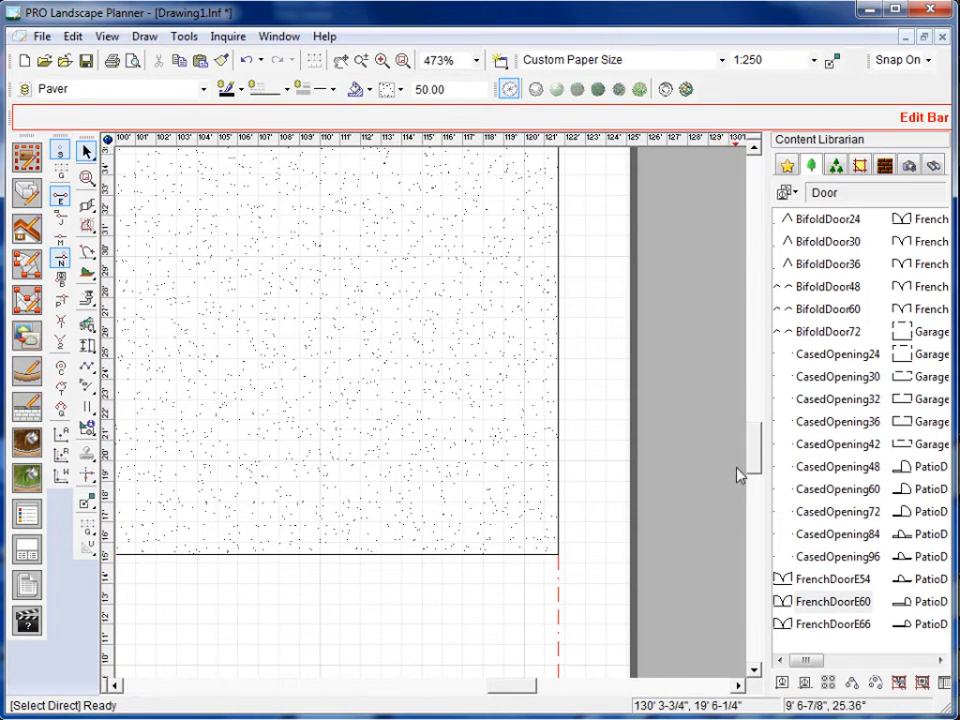
scroll(555, 506, "down", 3)
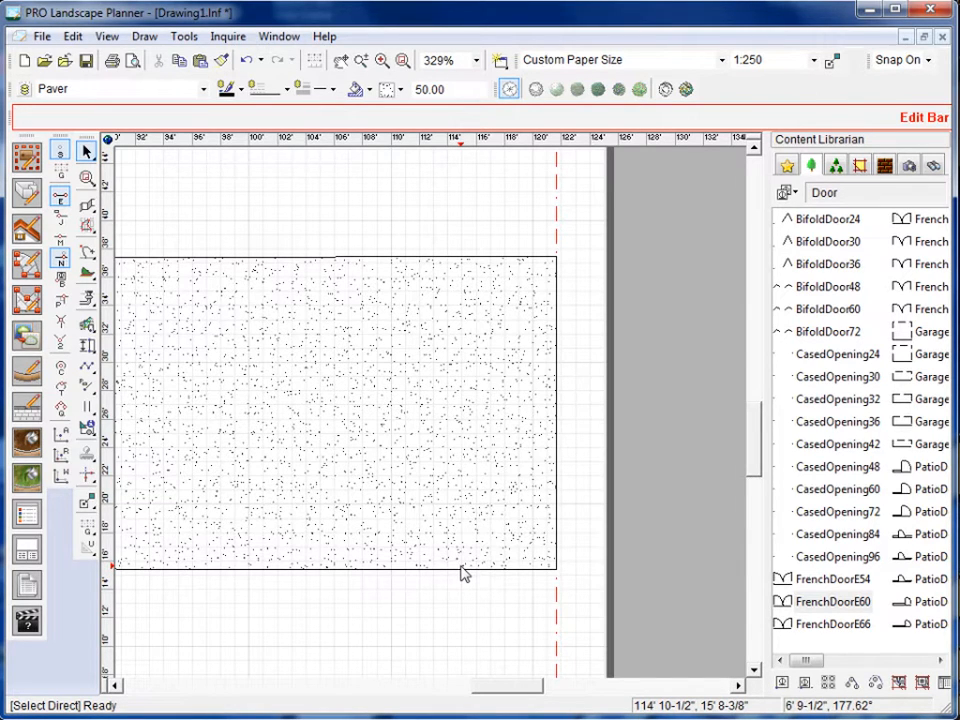
Add a vertex to the paver's south and north edges about 4' from the property line, and flare both east corners outward along that line.
left_click(462, 573)
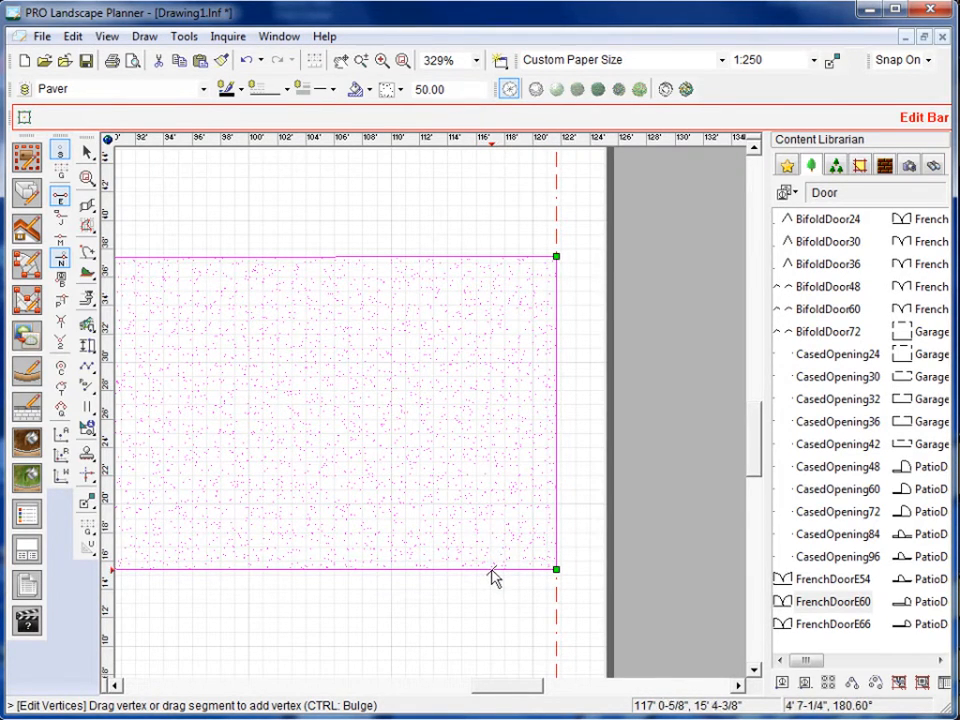
mouse_move(491, 570)
left_mouse_down()
mouse_move(487, 540)
mouse_move(487, 563)
left_mouse_up()
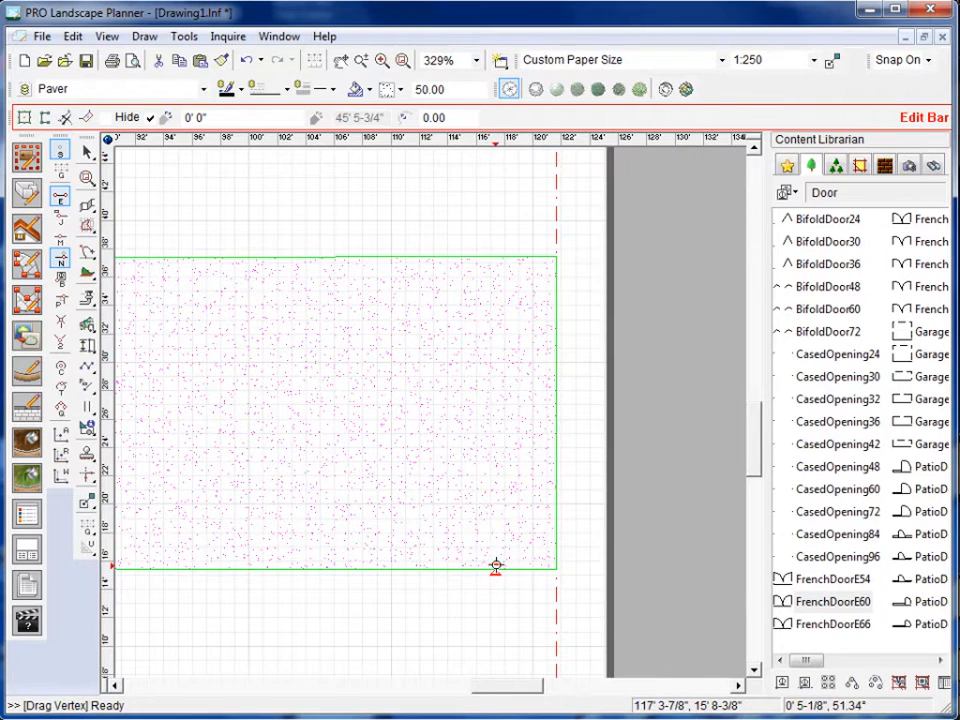
left_click(497, 566)
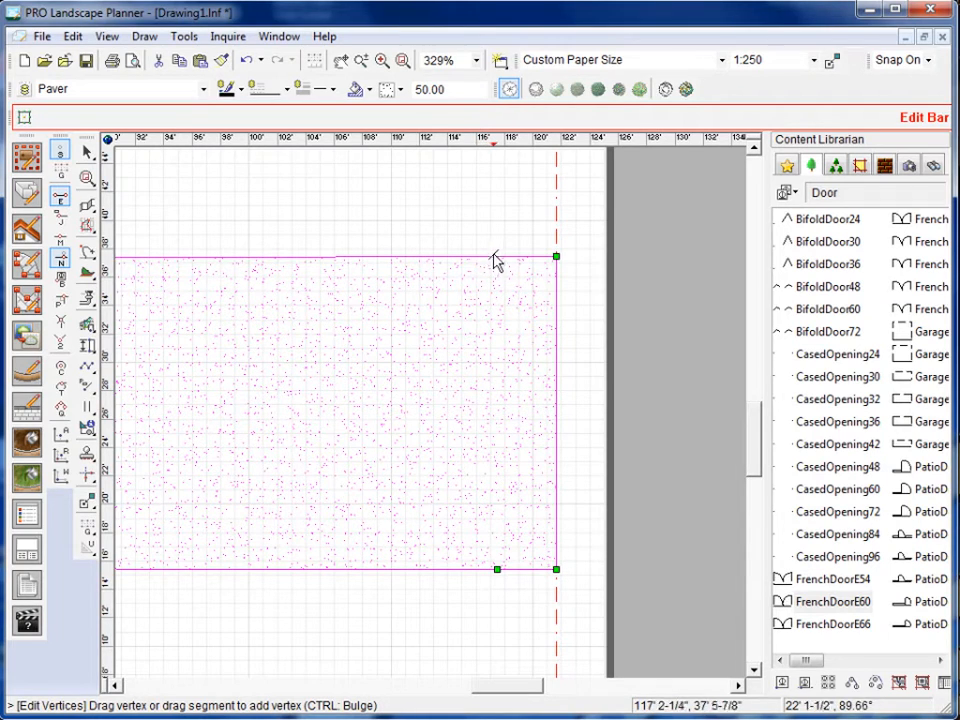
mouse_move(499, 263)
left_mouse_down()
mouse_move(497, 227)
mouse_move(497, 257)
left_mouse_up()
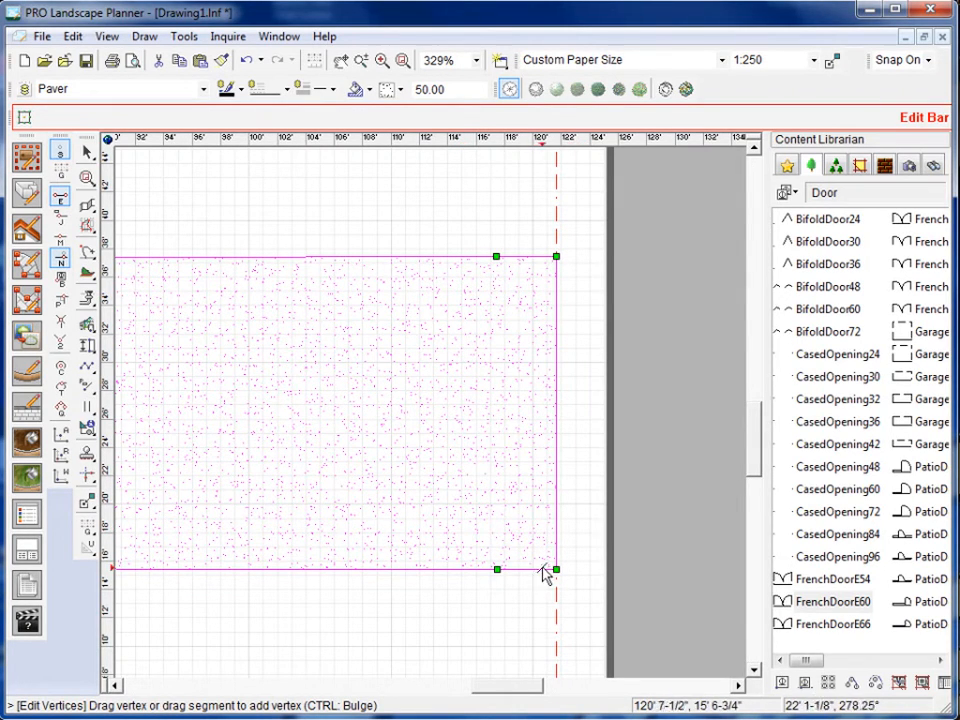
left_click_drag(556, 570, 557, 587)
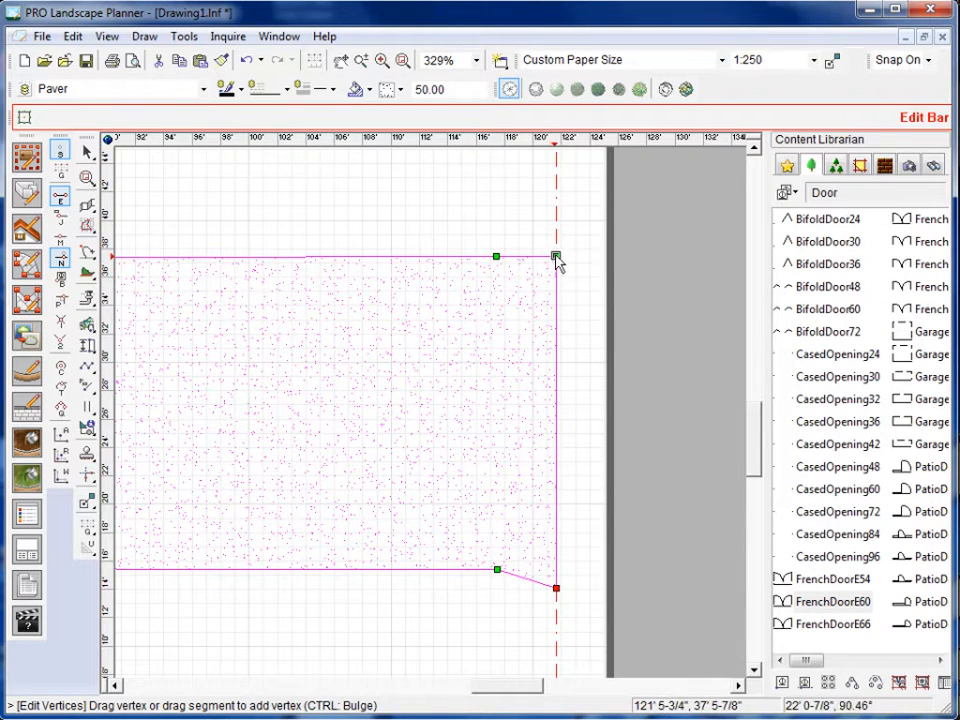
left_click_drag(556, 257, 556, 238)
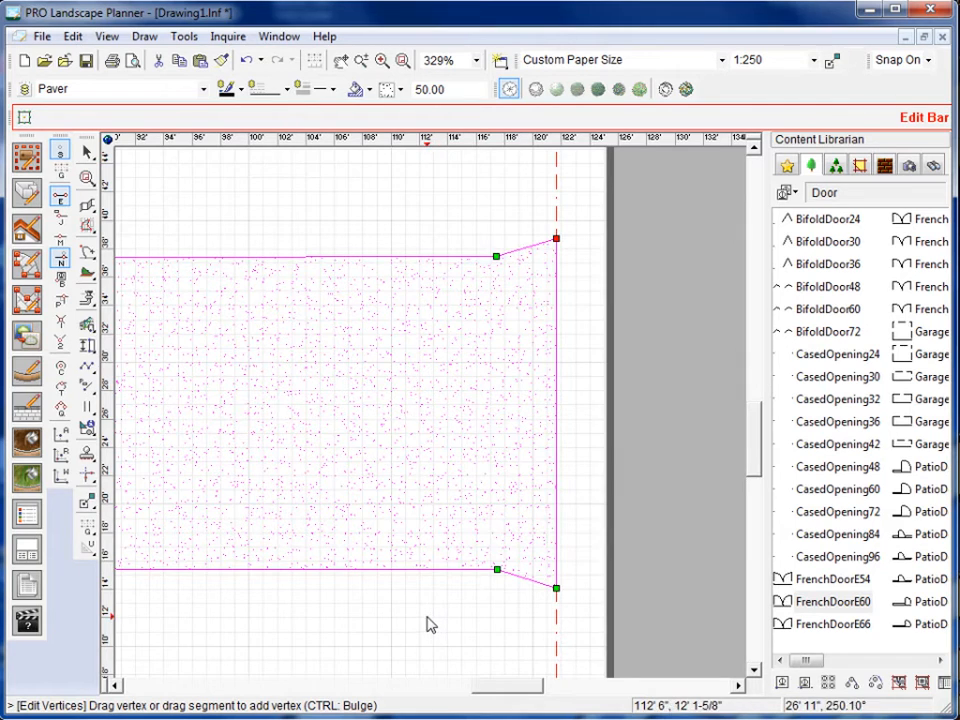
Draw a straight diagonal 3 Tier Wall Perspective Left retaining wall, rising to the northeast in the open area north of the paver.
scroll(430, 625, "down", 3)
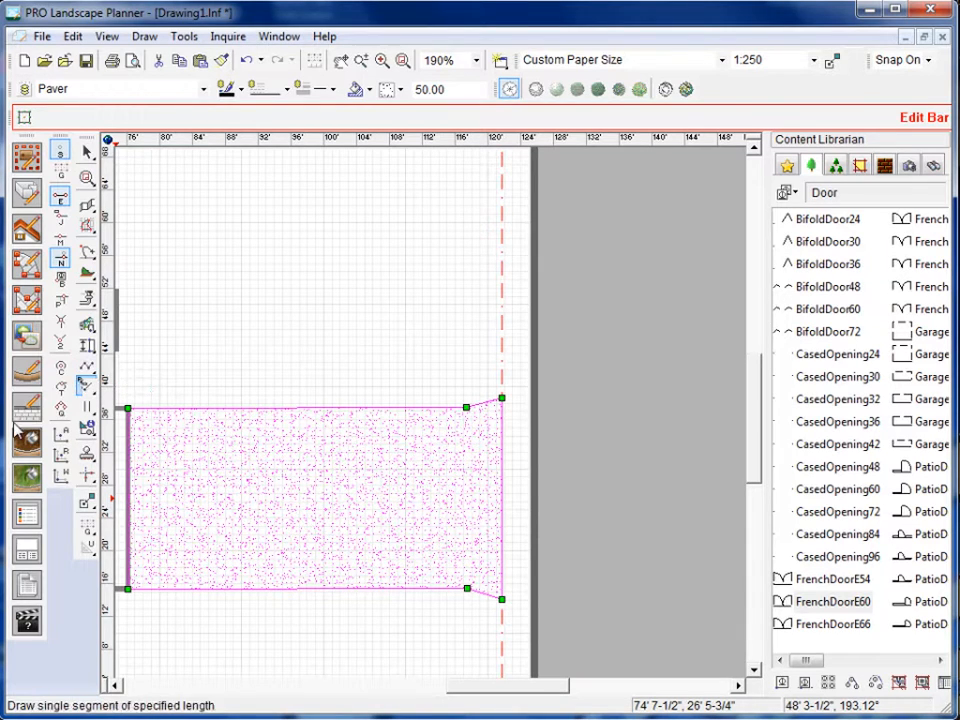
left_click(88, 251)
left_click(176, 362)
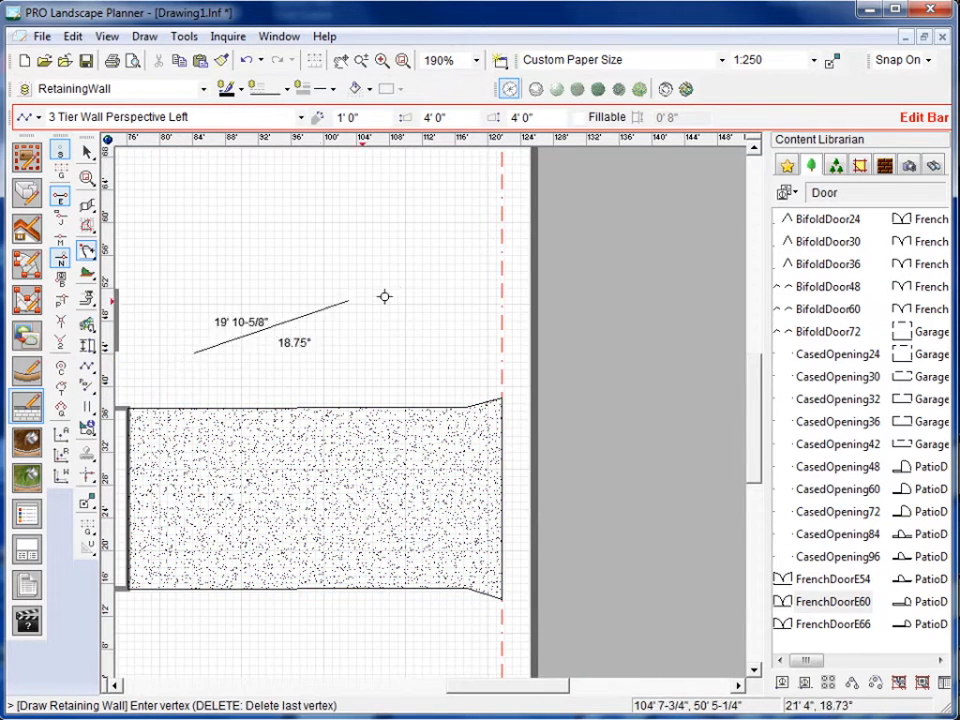
double_click(400, 295)
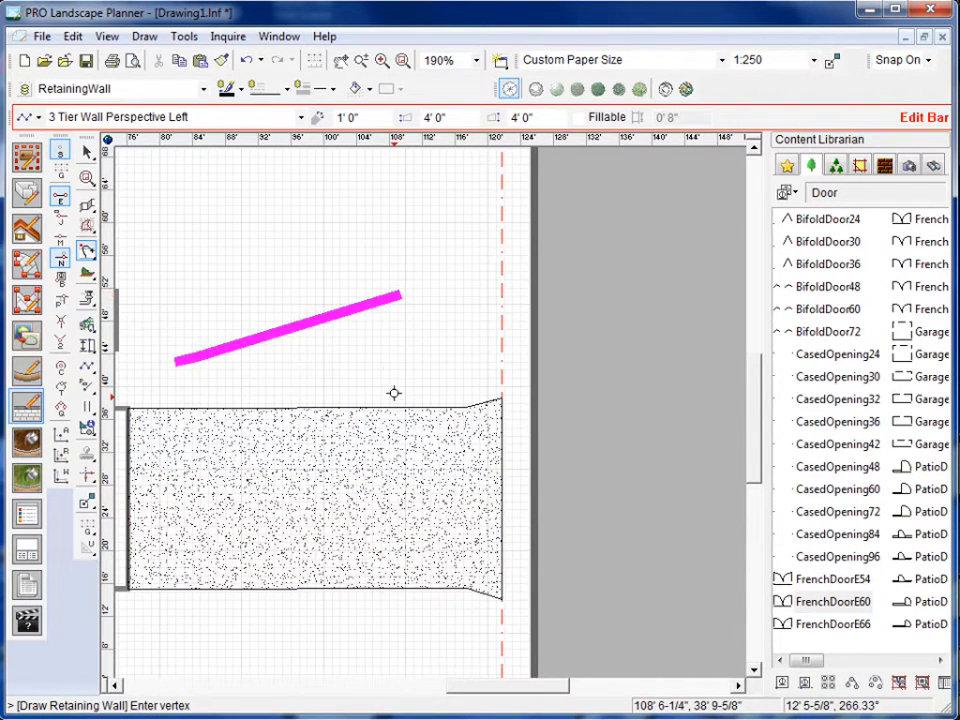
key("Escape")
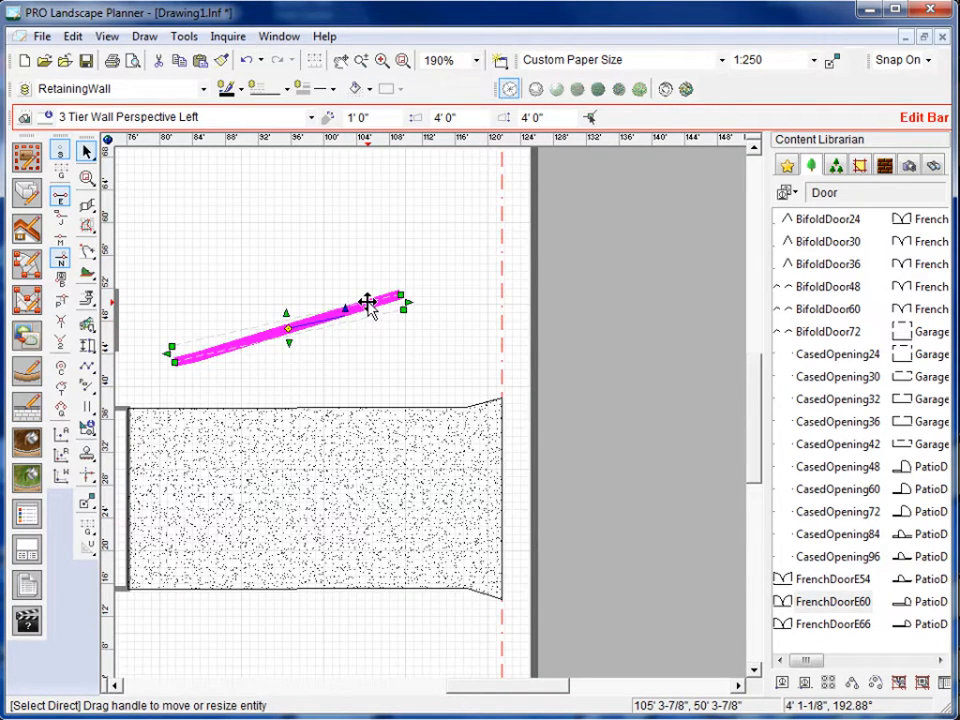
Shorten the diagonal retaining wall by moving its east end vertex back onto the wall's own line by about 6' 6".
double_click(368, 302)
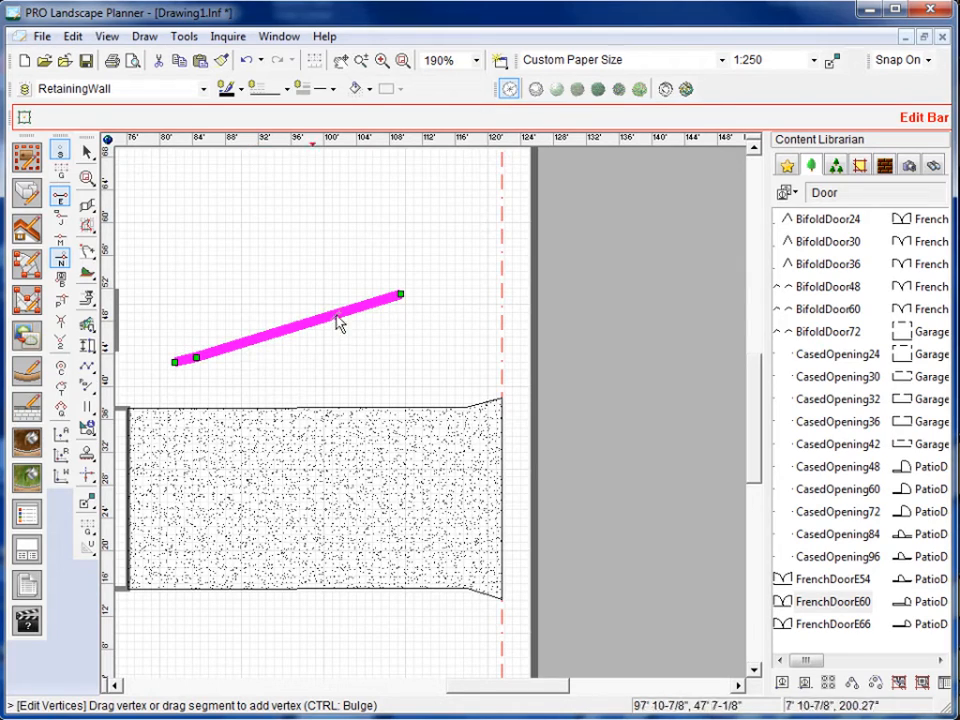
left_click(401, 295)
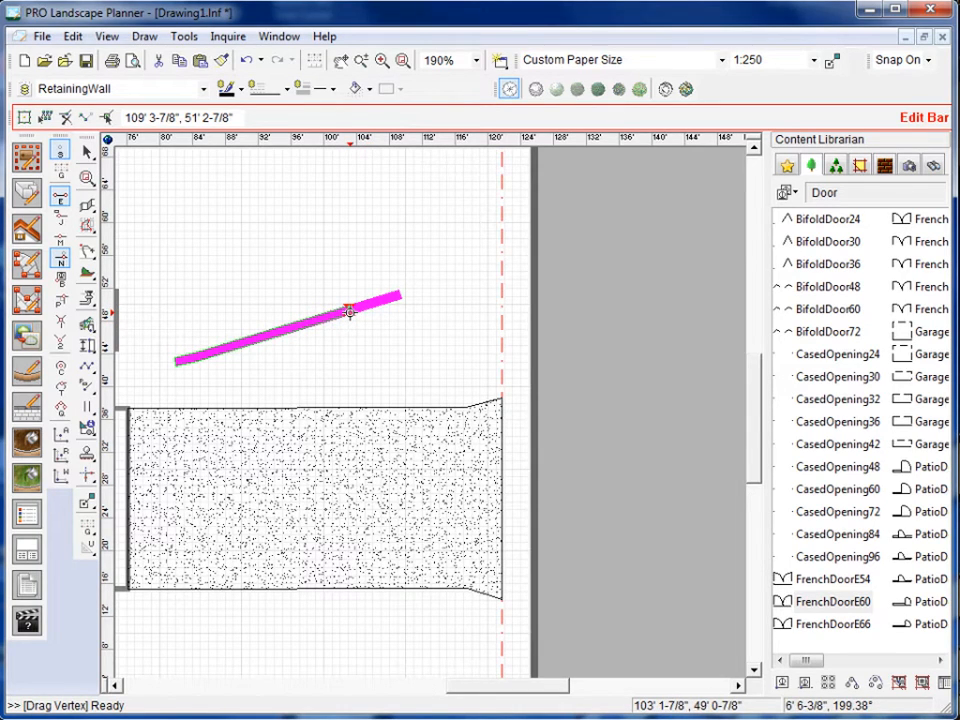
left_click(349, 312)
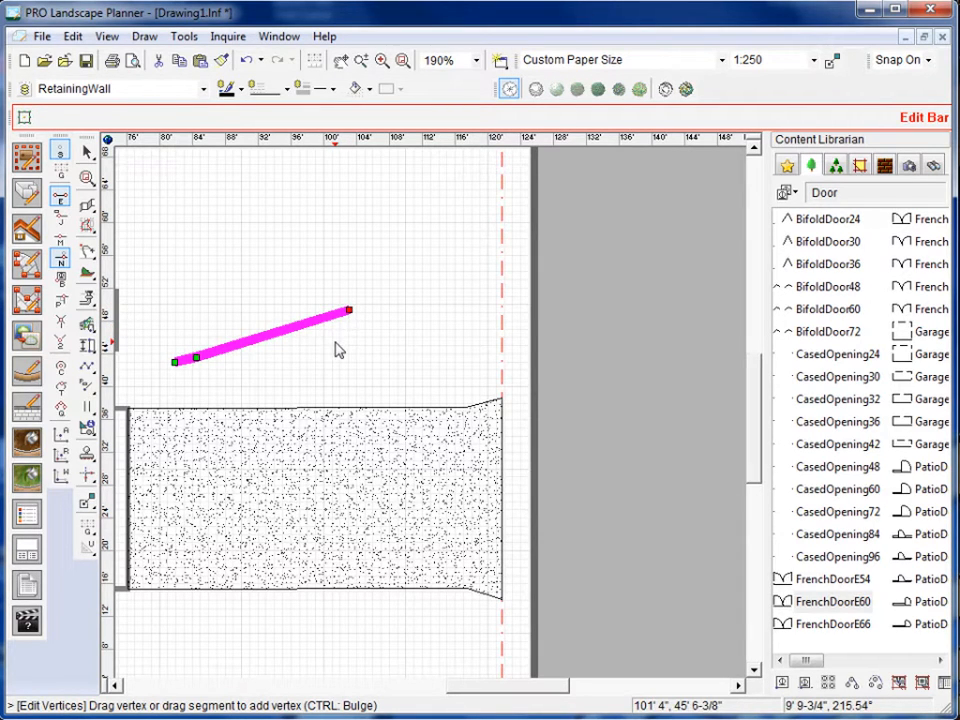
Delete the diagonal retaining wall north of the paver.
scroll(338, 349, "down", 1)
left_click(311, 326)
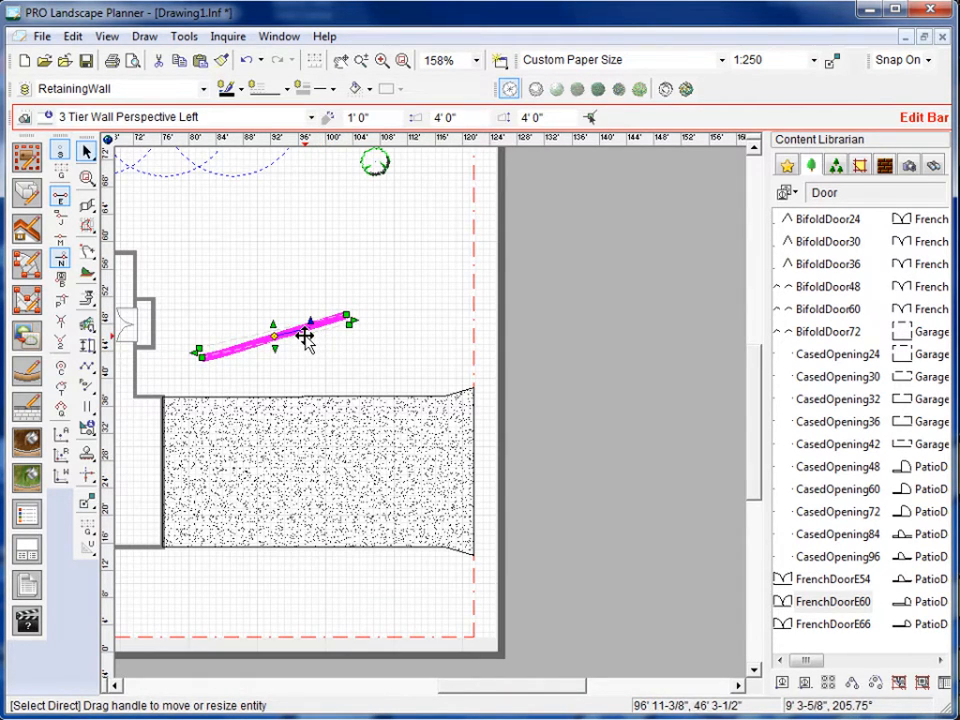
key("Delete")
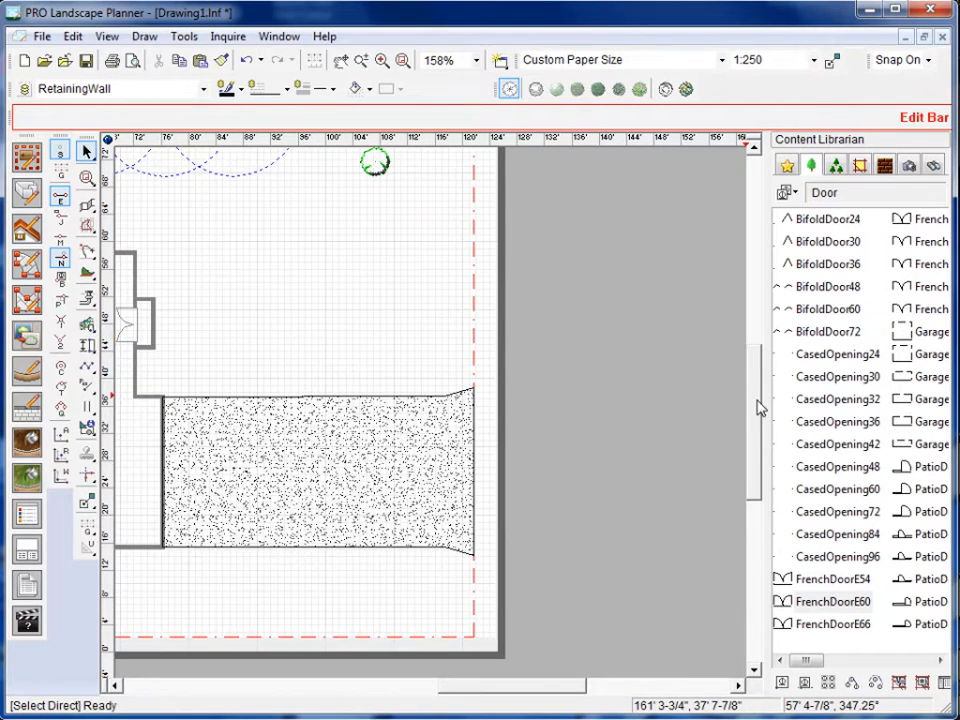
Activate the block snap (B) in addition to the endpoint and nearest point snaps.
left_click_drag(757, 399, 757, 390)
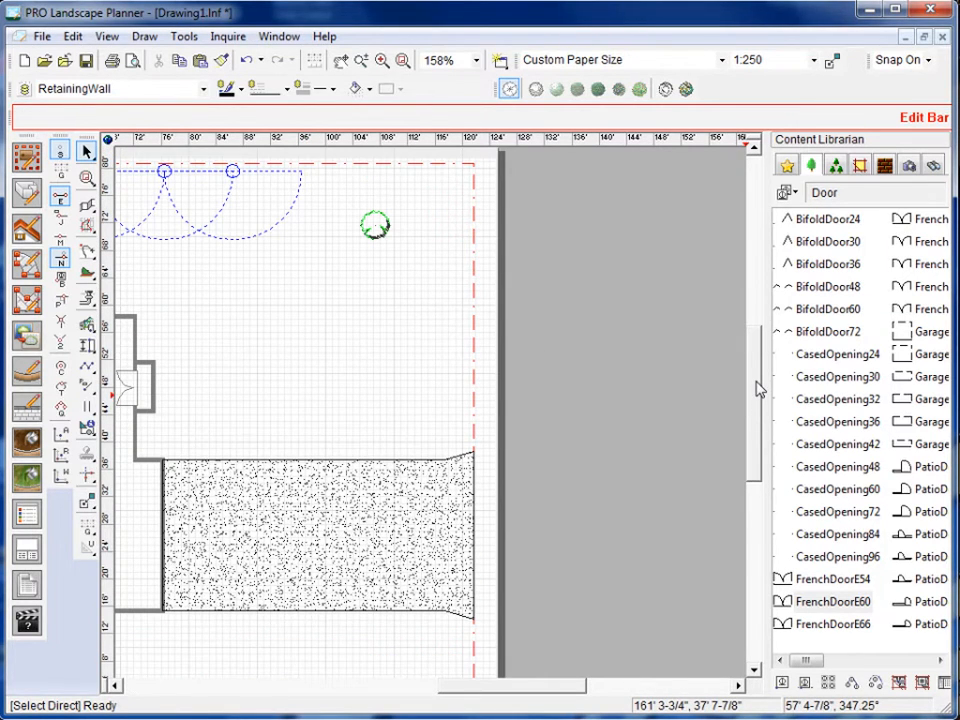
left_click(60, 278)
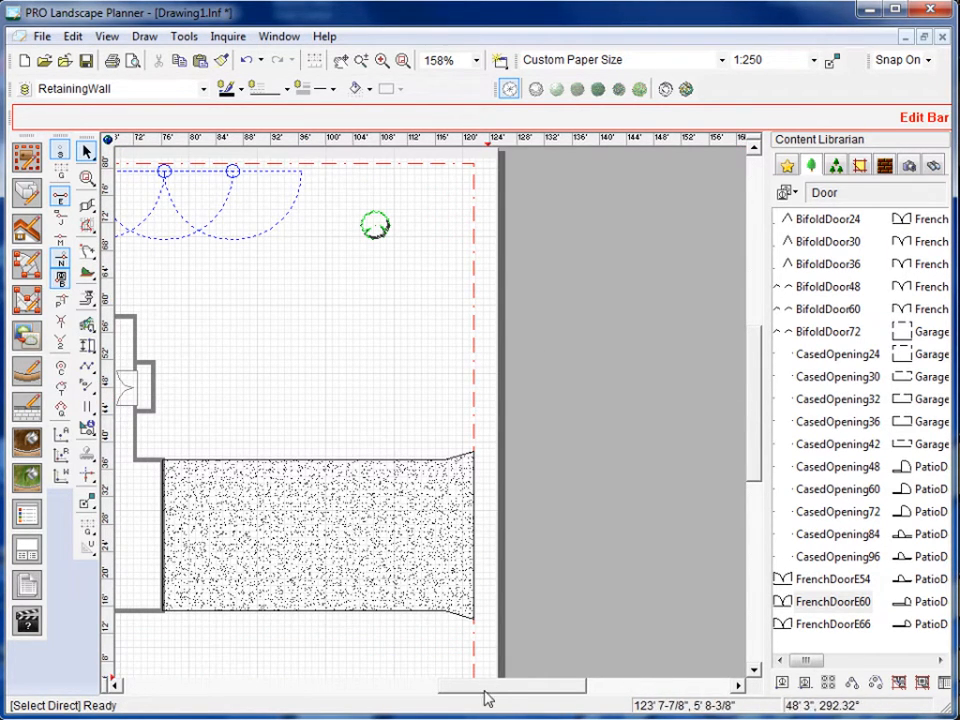
left_click_drag(487, 697, 451, 698)
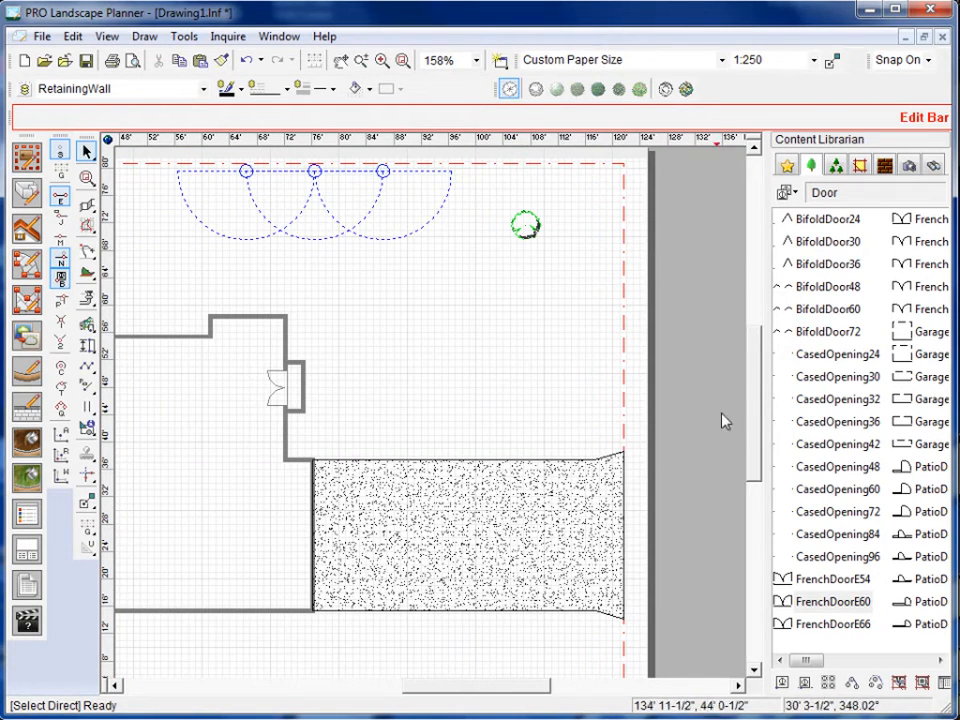
left_click_drag(743, 402, 743, 387)
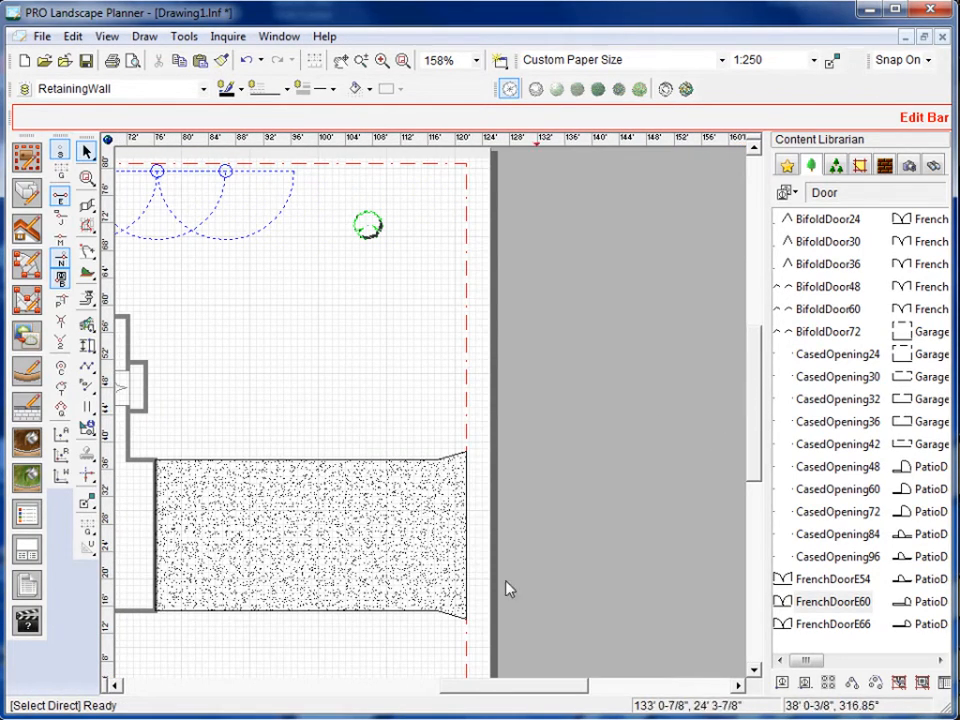
left_click_drag(497, 683, 462, 683)
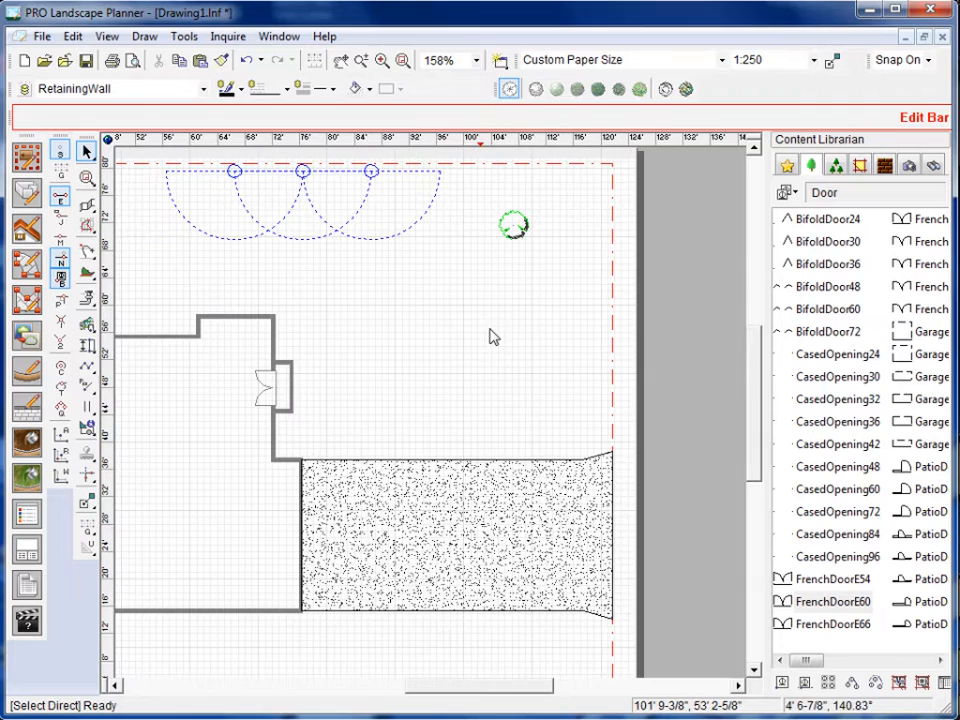
Select the Common Boxwood shrub and the westernmost Standard10180 sprinkler to examine their insertion points.
left_click(516, 240)
scroll(518, 244, "up", 3)
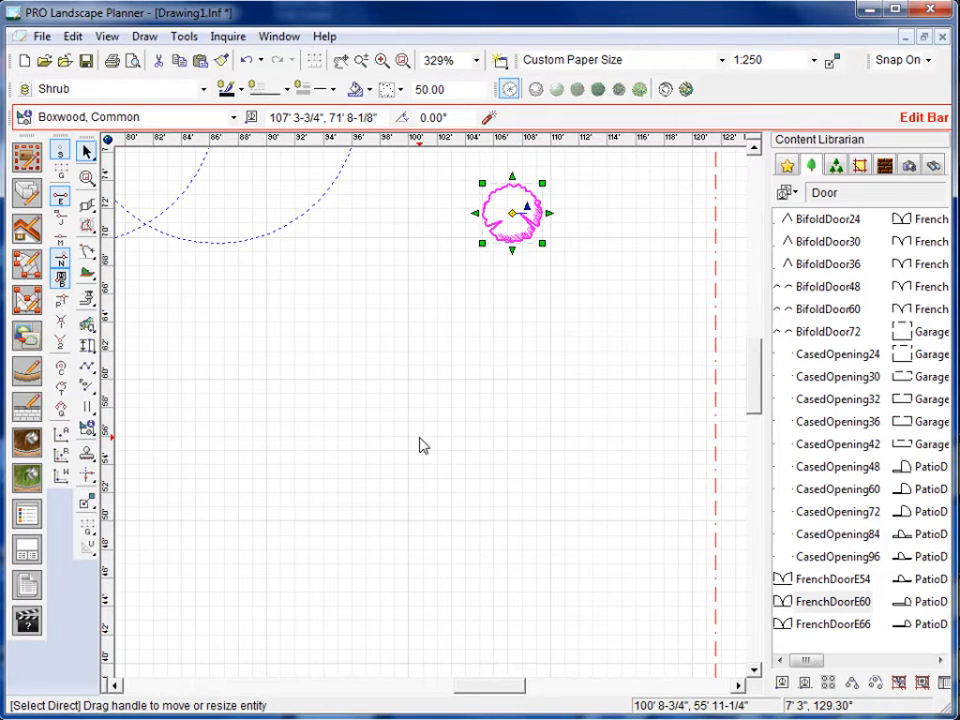
scroll(420, 445, "down", 1)
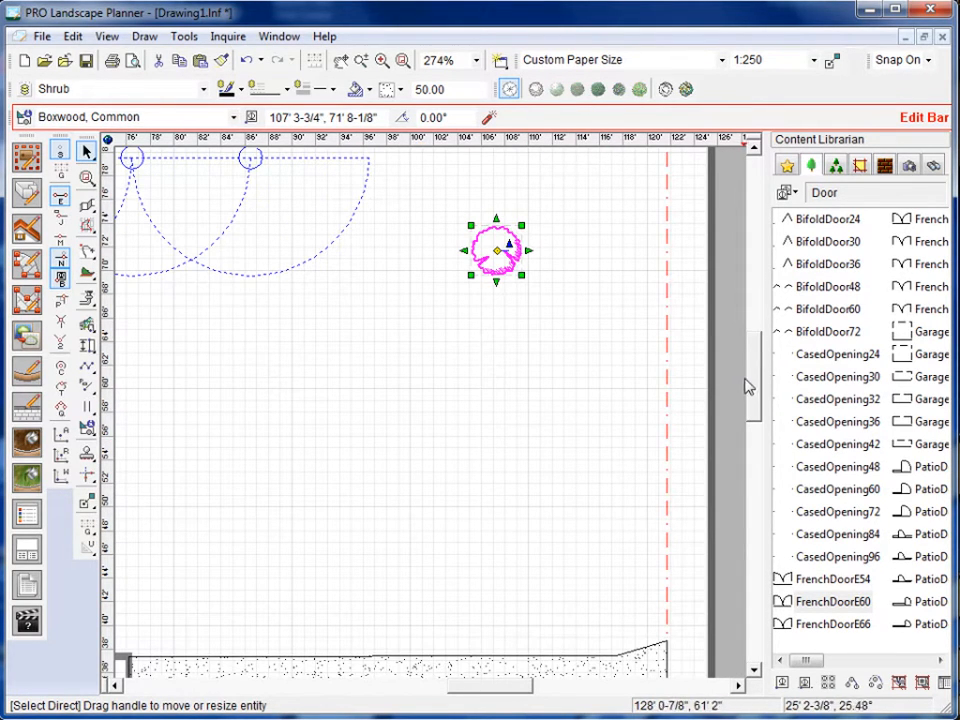
left_click(743, 341)
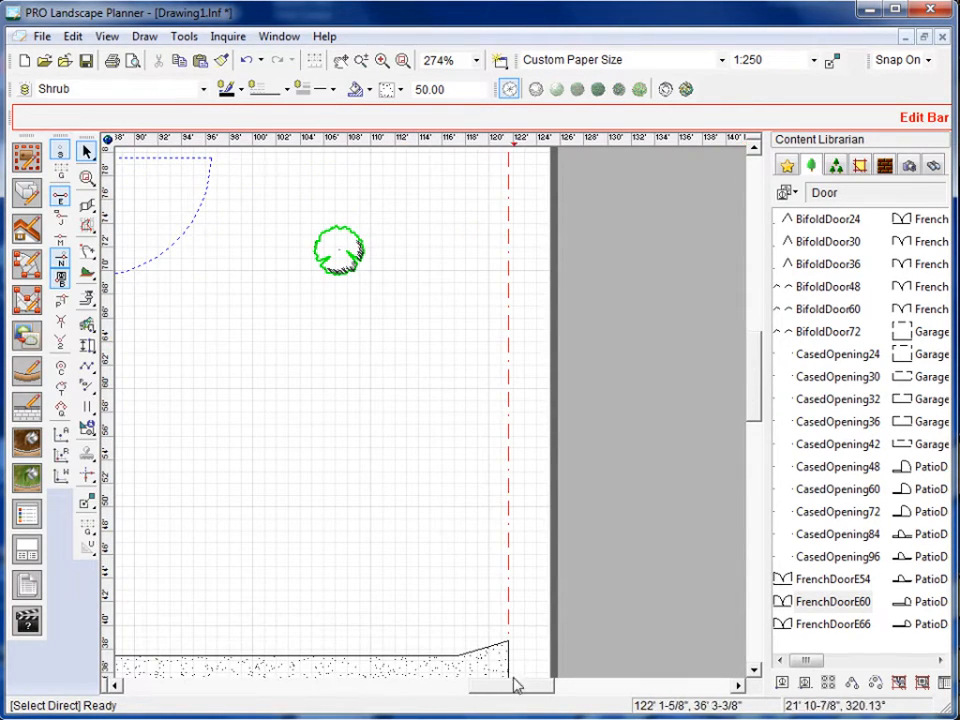
left_click_drag(512, 689, 460, 691)
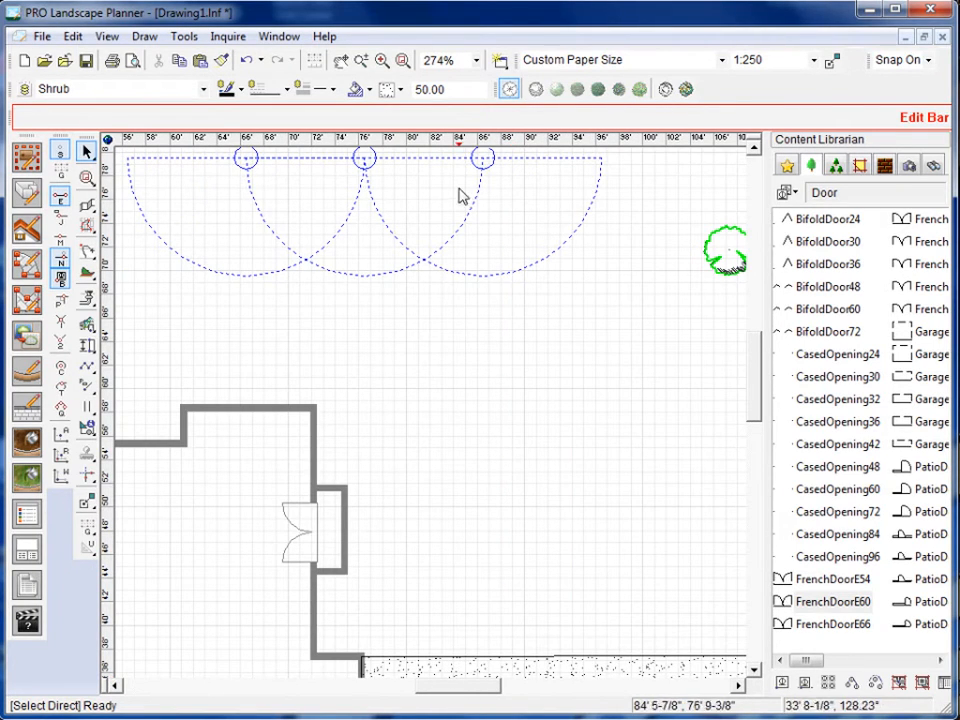
left_click(266, 275)
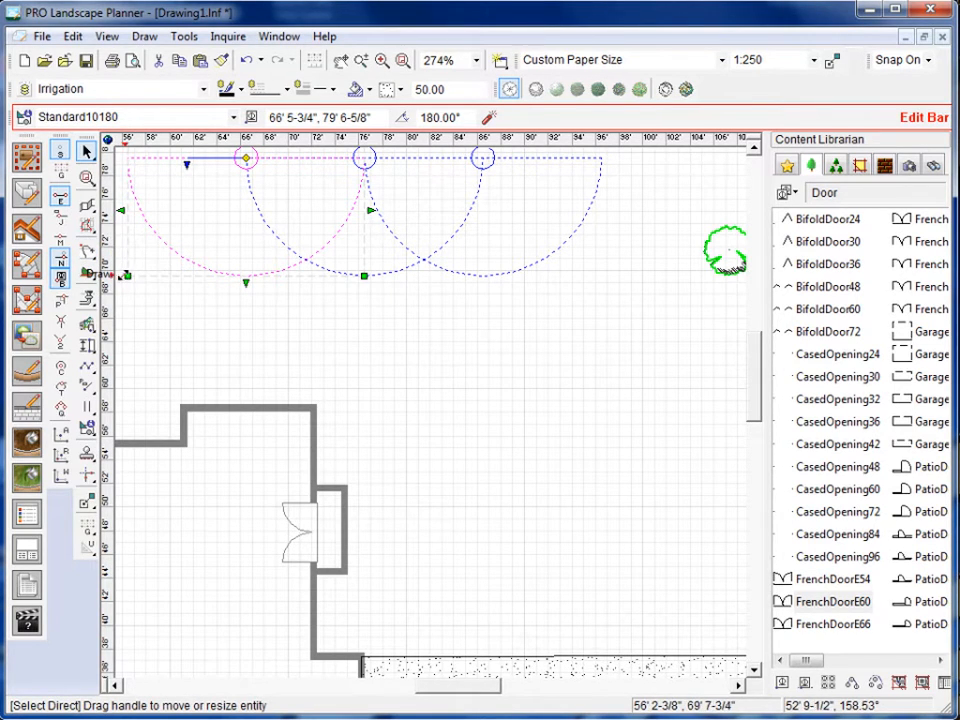
Draw a 1" PVC sprinkler pipe from the open lawn about 22' 8" to the easternmost sprinkler, continuing west through the other two heads.
left_click(88, 300)
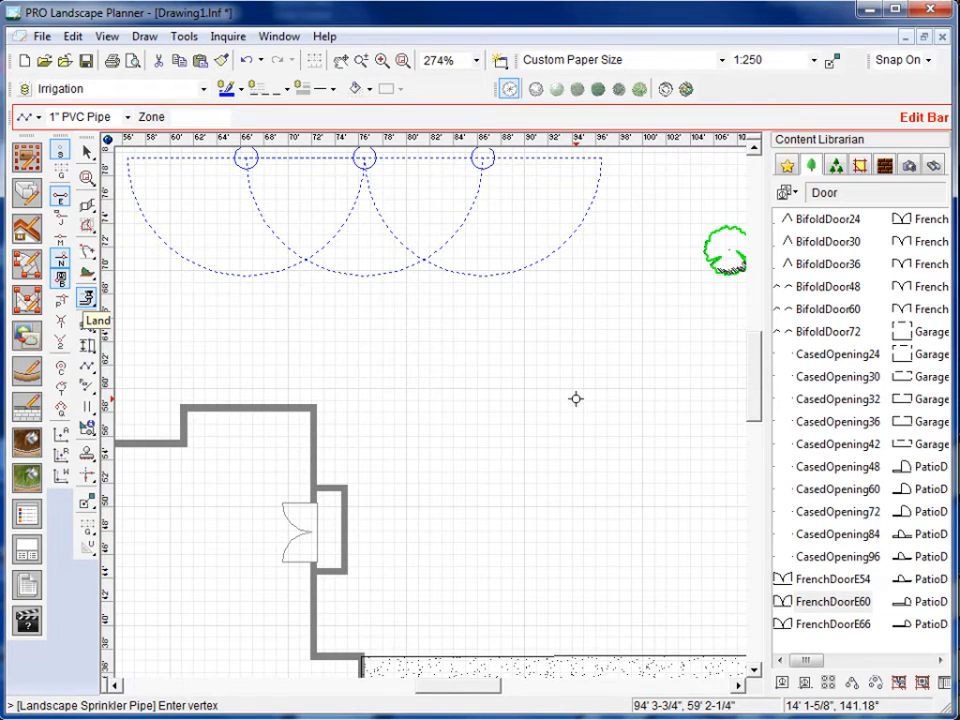
left_click(557, 345)
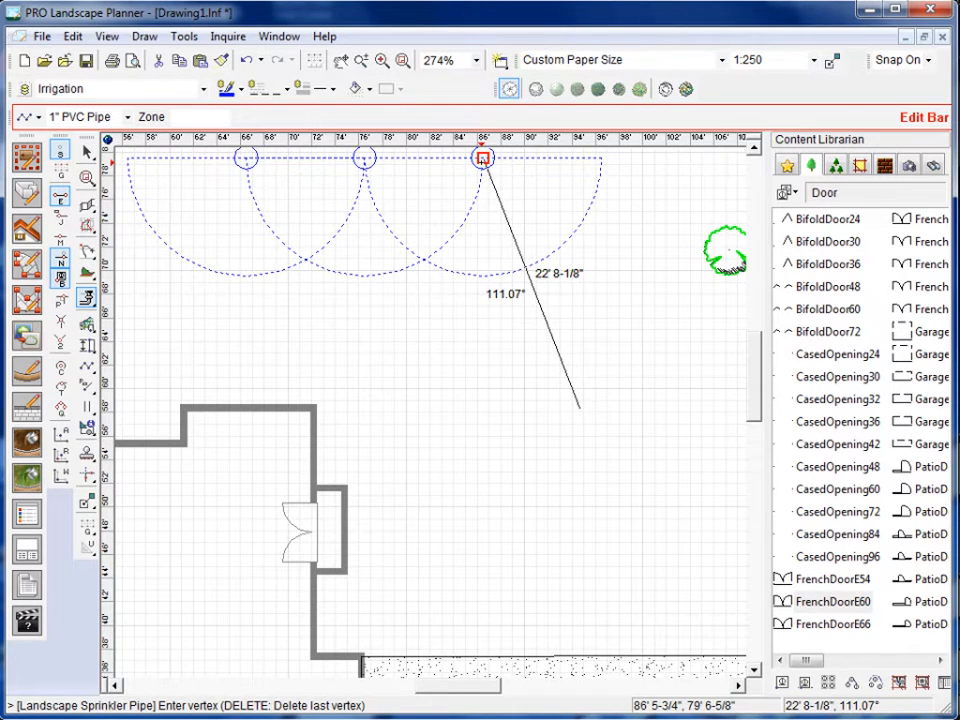
left_click(483, 158)
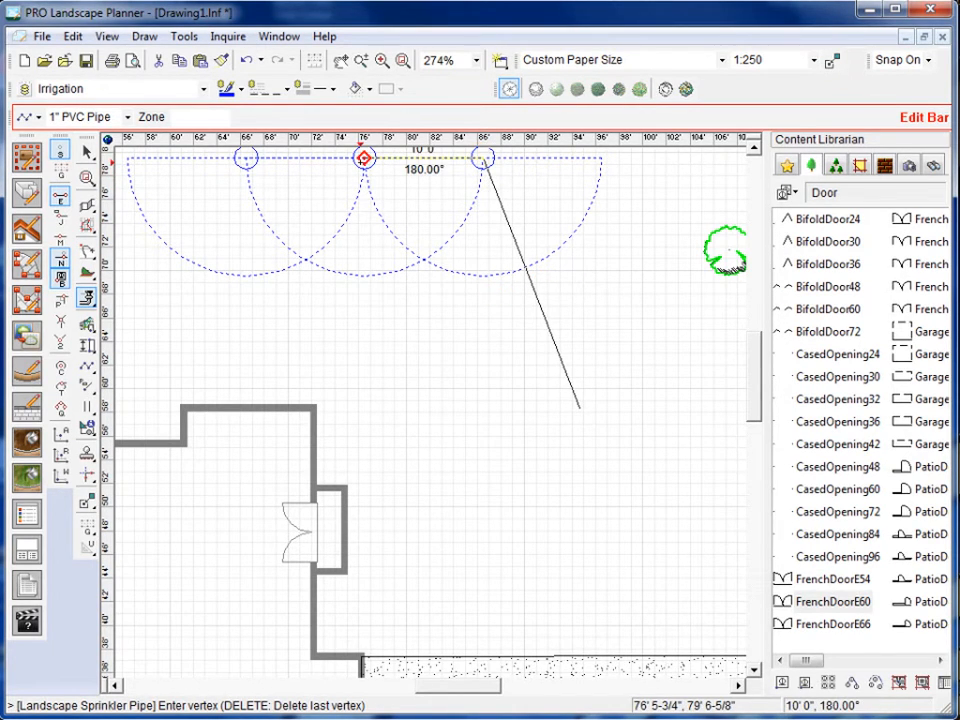
left_click(364, 158)
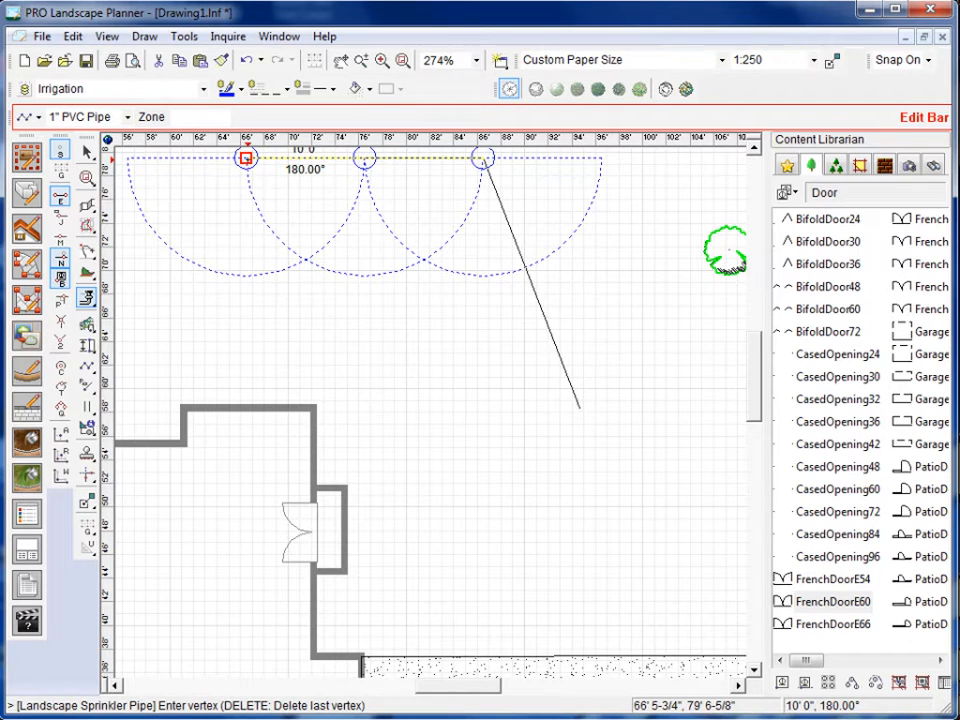
double_click(246, 158)
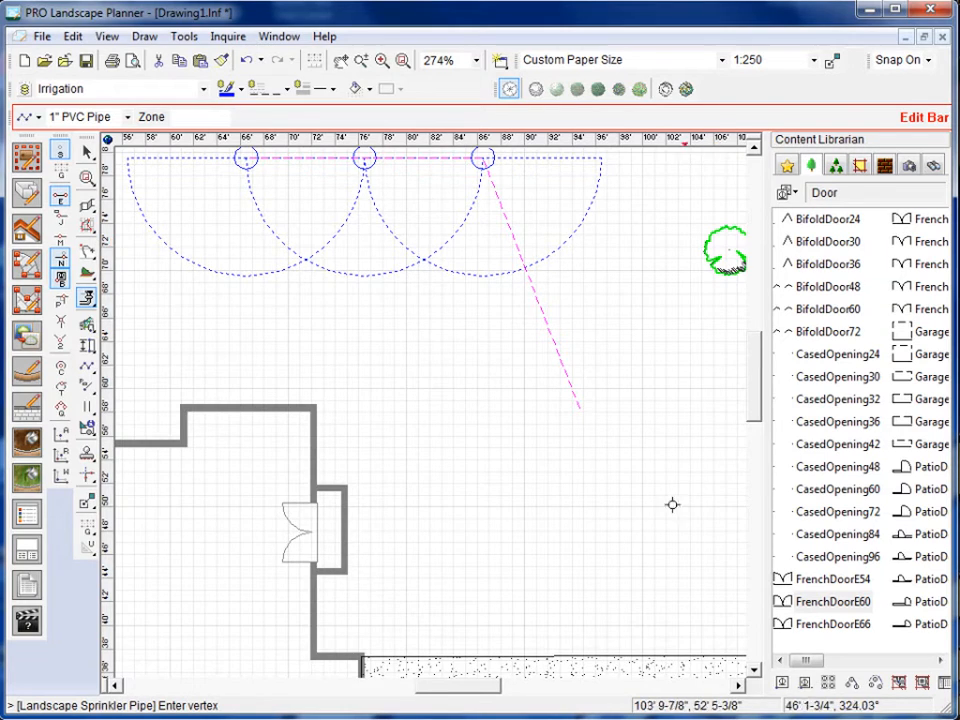
Clear the active snaps and turn on only the perpendicular and endpoint snaps.
scroll(665, 512, "down", 1)
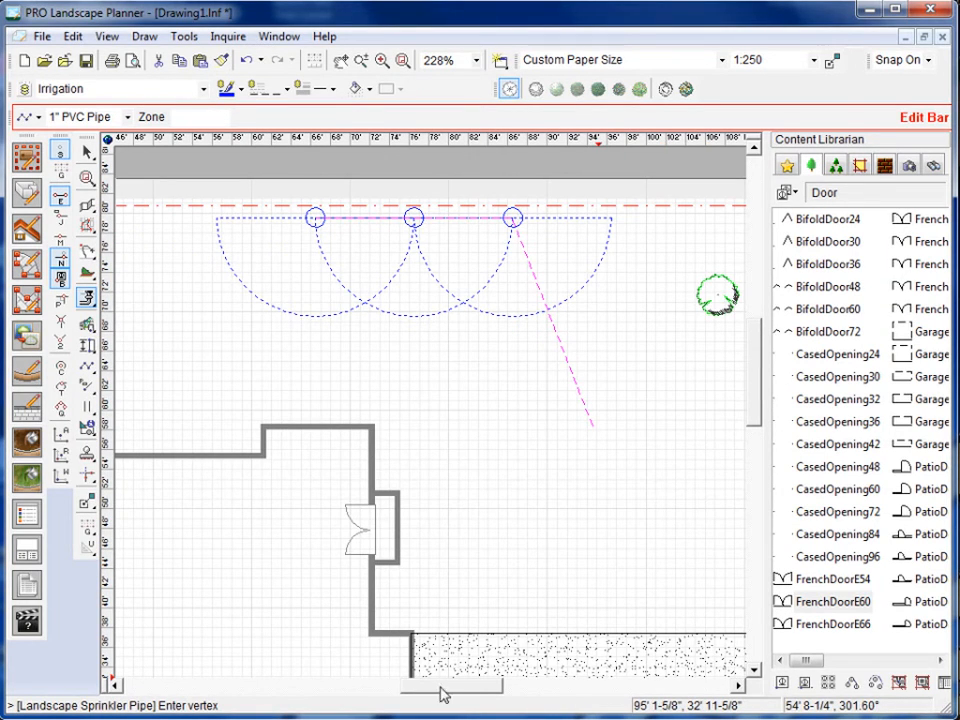
left_click_drag(450, 692, 461, 692)
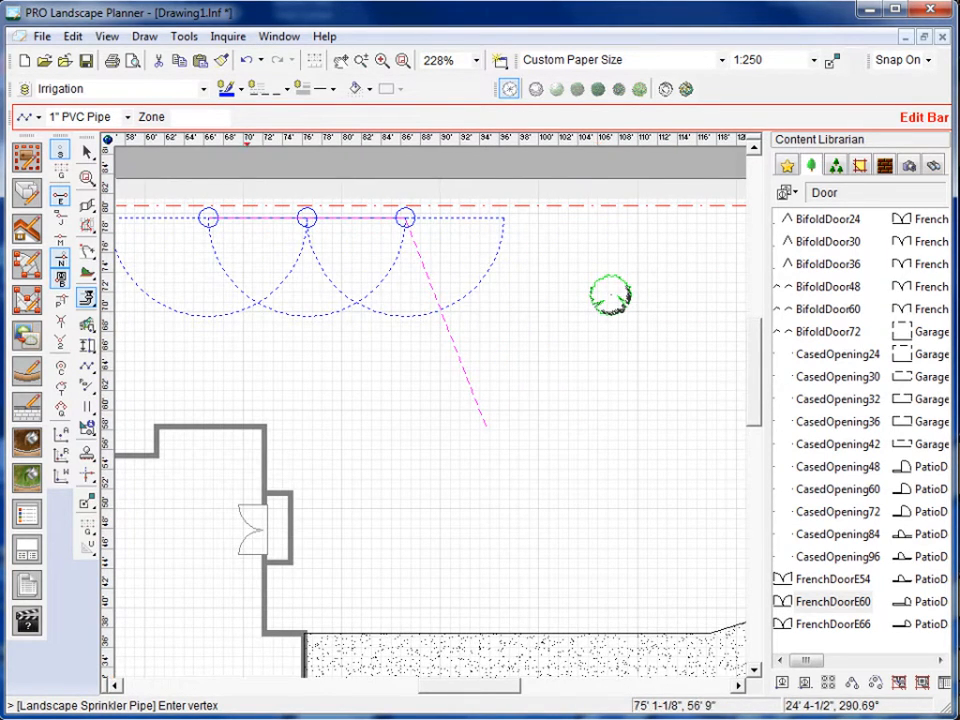
left_click(59, 303)
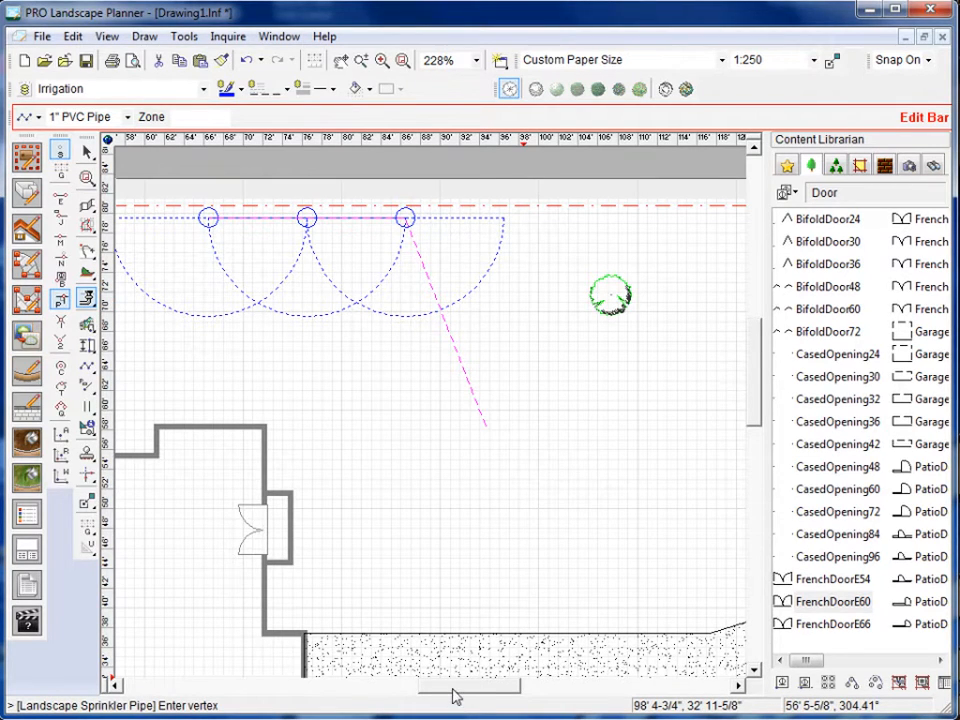
scroll(455, 688, "right", 3)
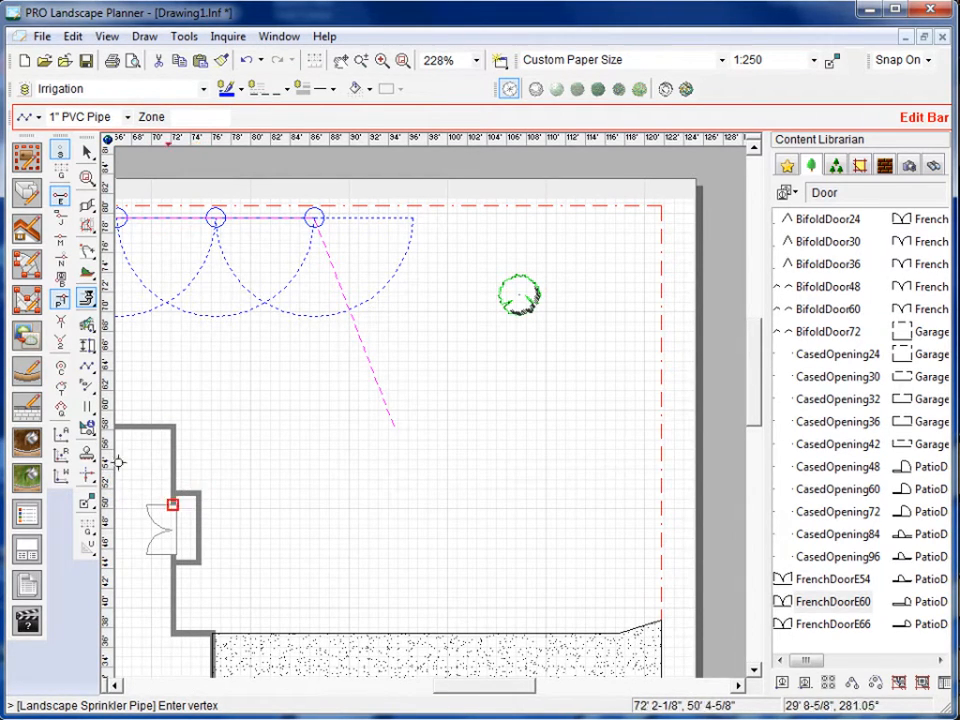
Draw a retaining wall about 46' 10" long from the northeast corner of the door bump-out, perpendicular to the east property line.
left_click(26, 406)
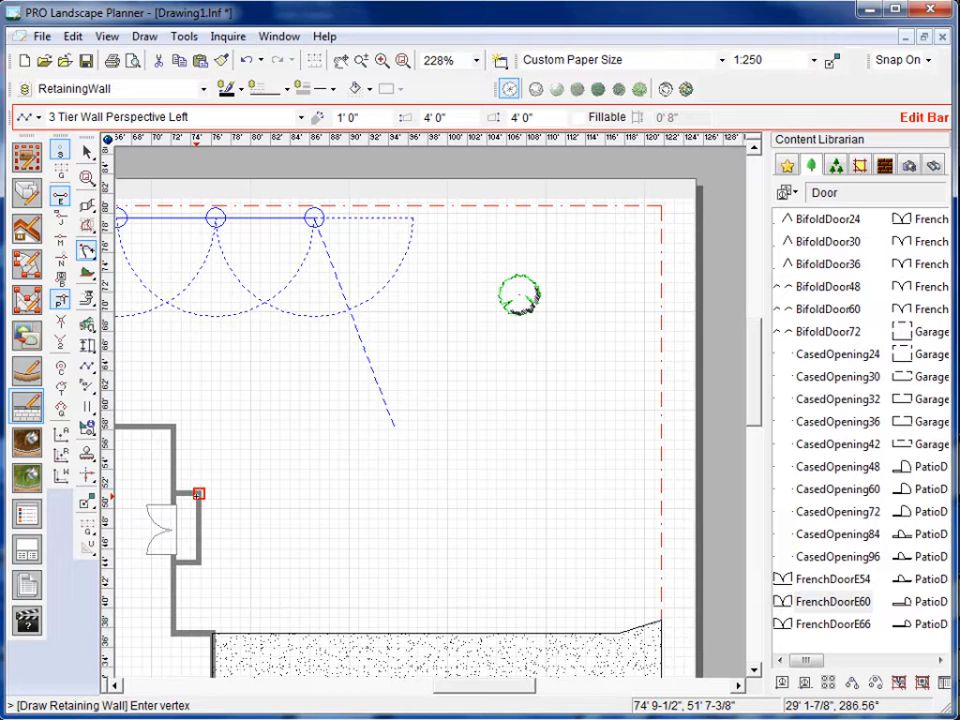
left_click(199, 493)
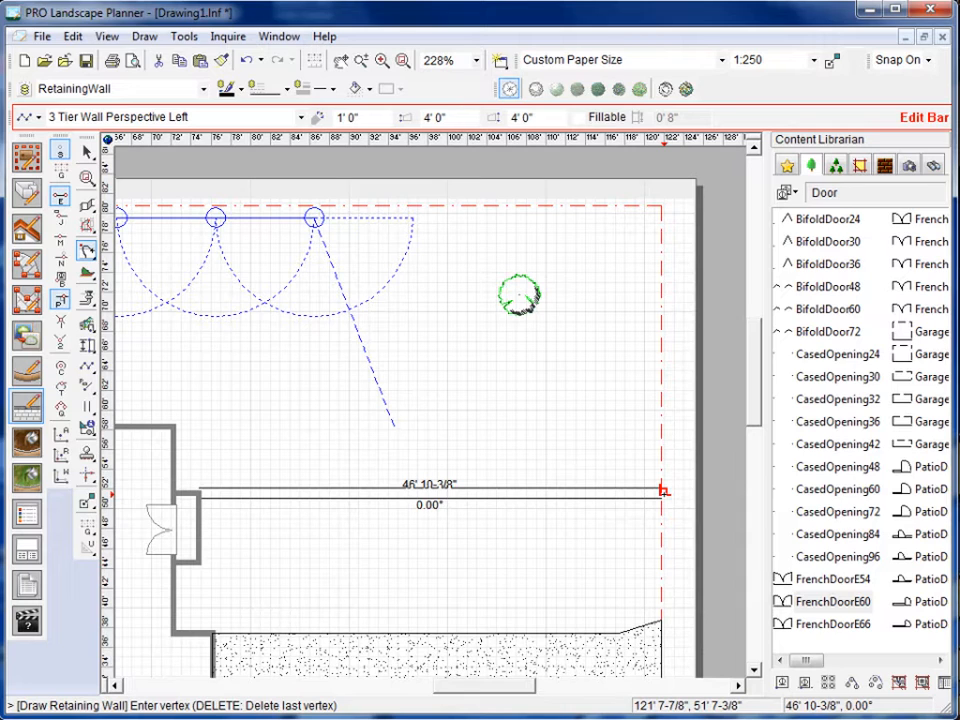
double_click(662, 490)
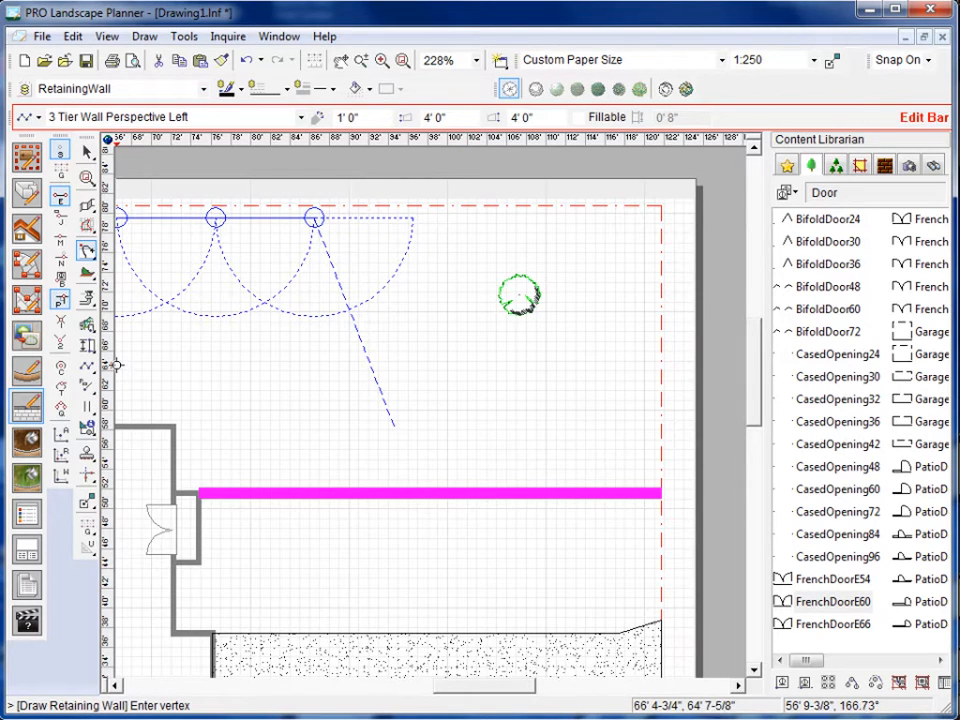
Turn off the endpoint and perpendicular snaps and activate the intersection snap.
scroll(116, 365, "down", 1)
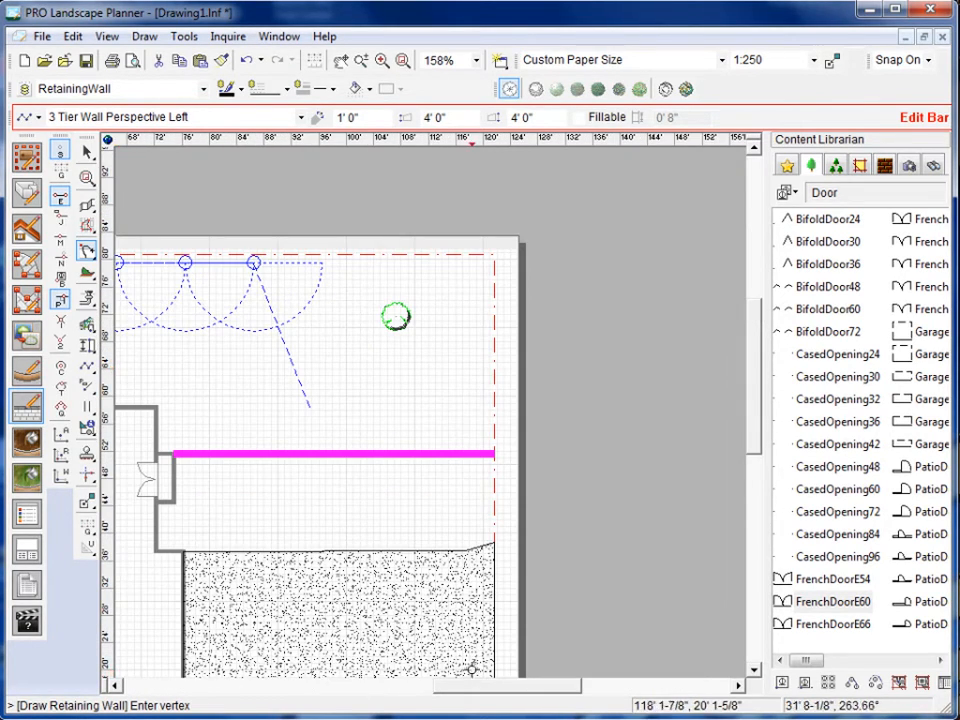
left_click_drag(486, 698, 408, 698)
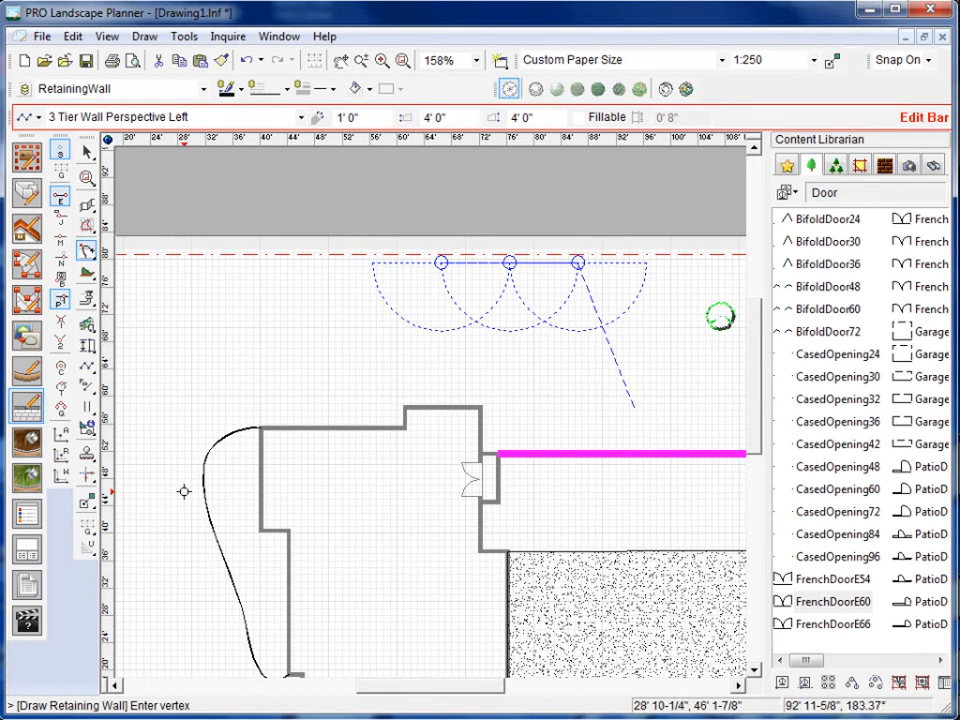
left_click(62, 314)
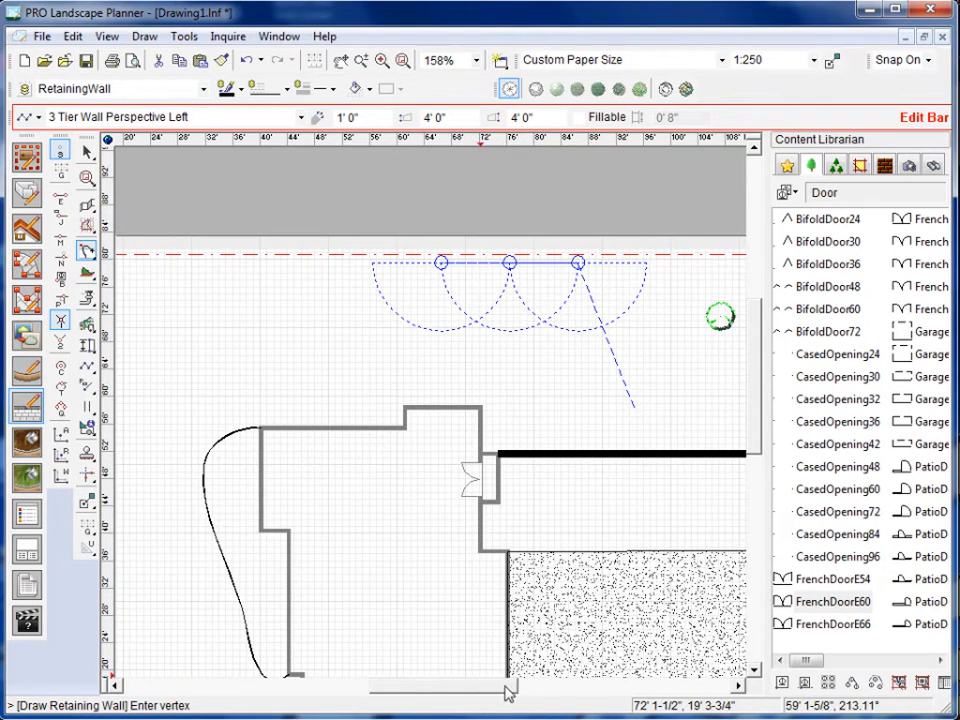
left_click(512, 686)
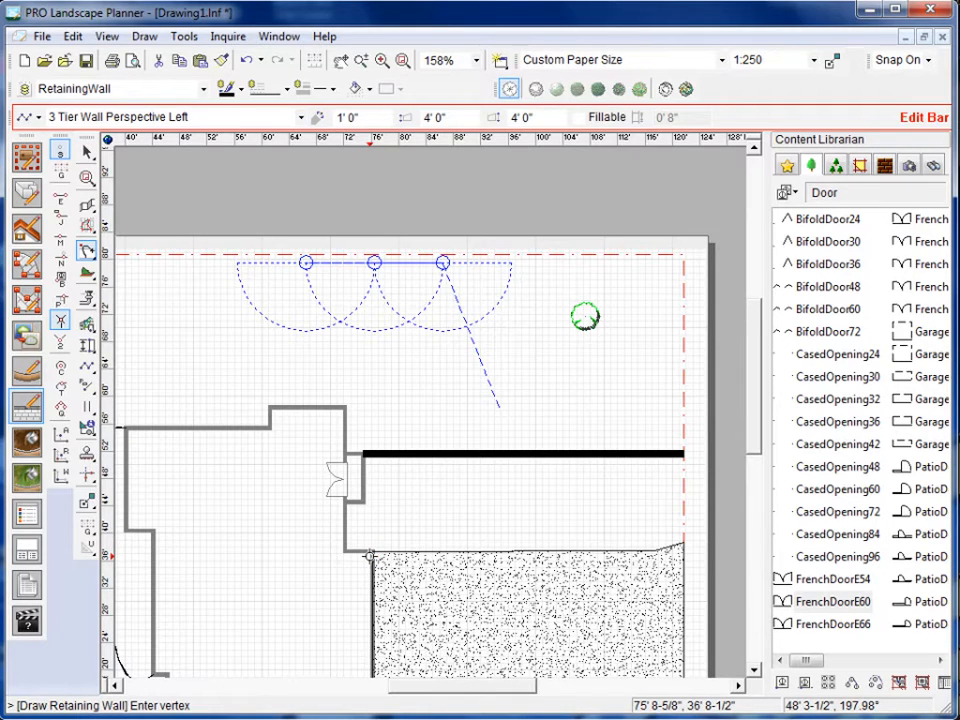
Using the two-click intersection snap, draw a retaining wall about 46' 10" long from the east property line to the southeast corner of the door bump-out.
left_click(61, 319)
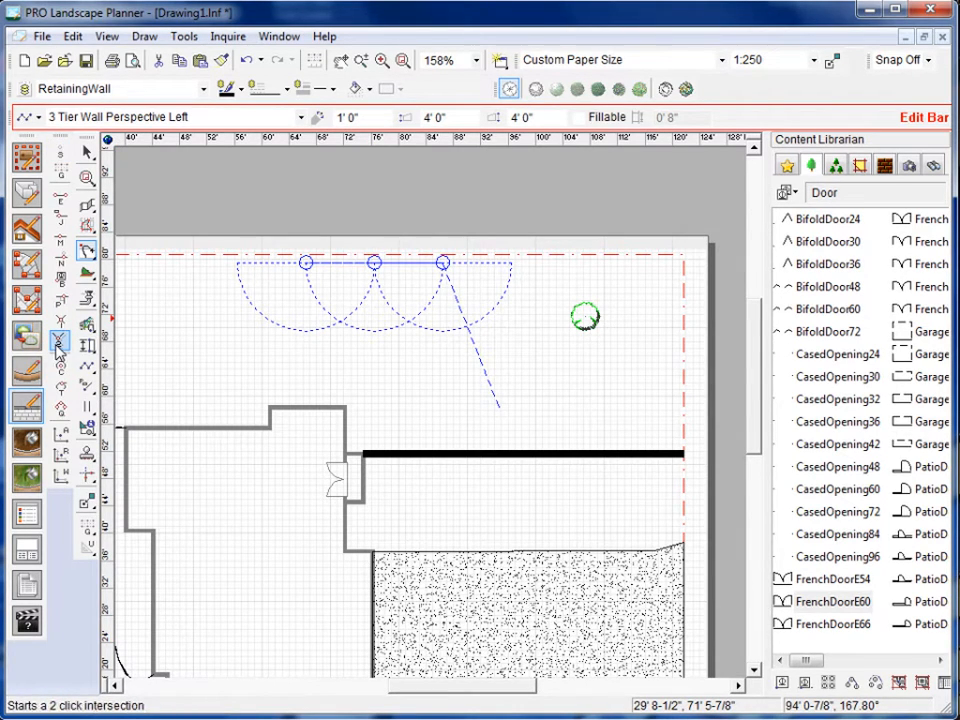
left_click(57, 350)
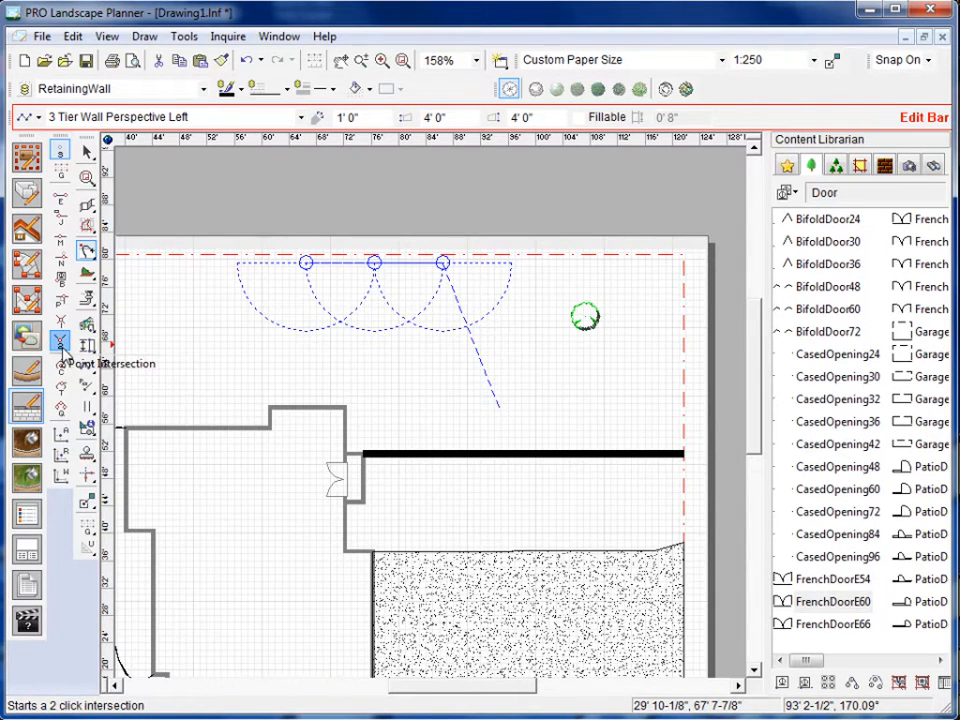
left_click(28, 410)
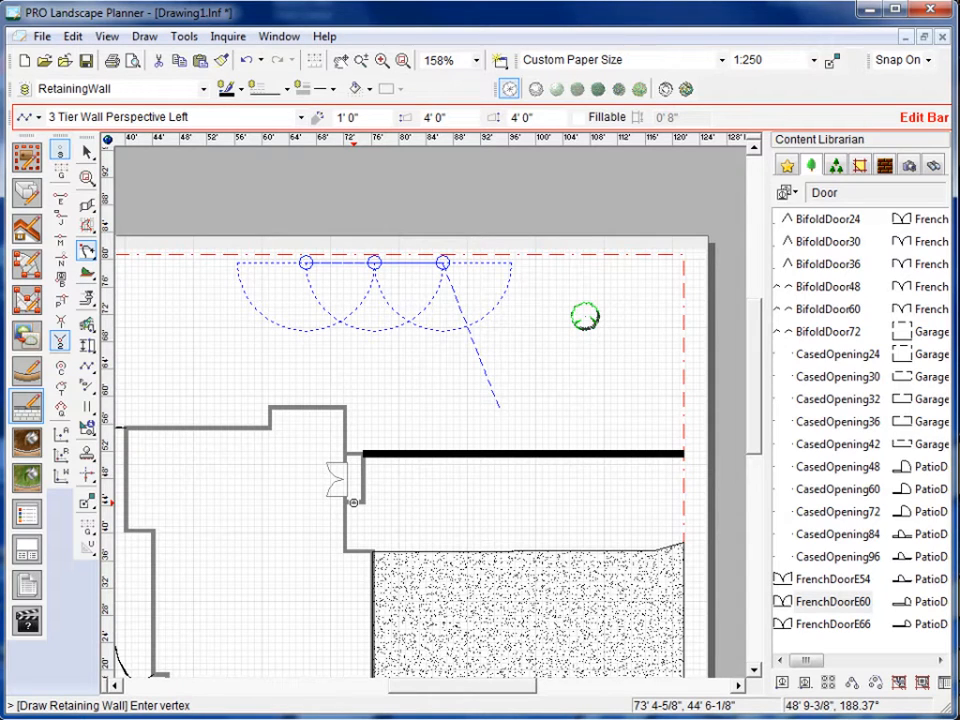
left_click(354, 503)
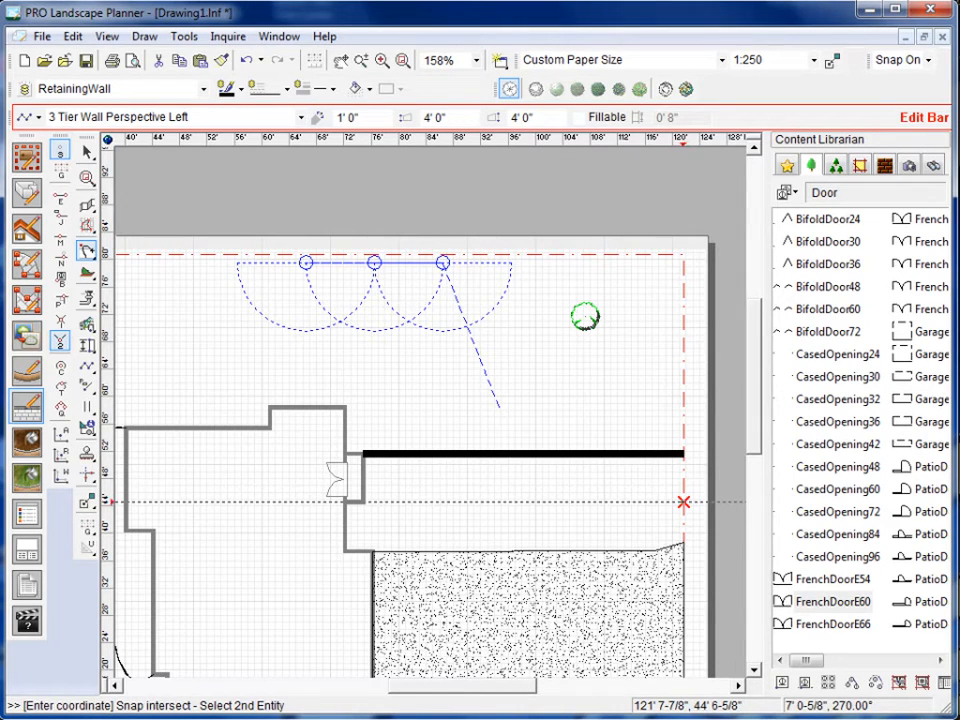
left_click(683, 502)
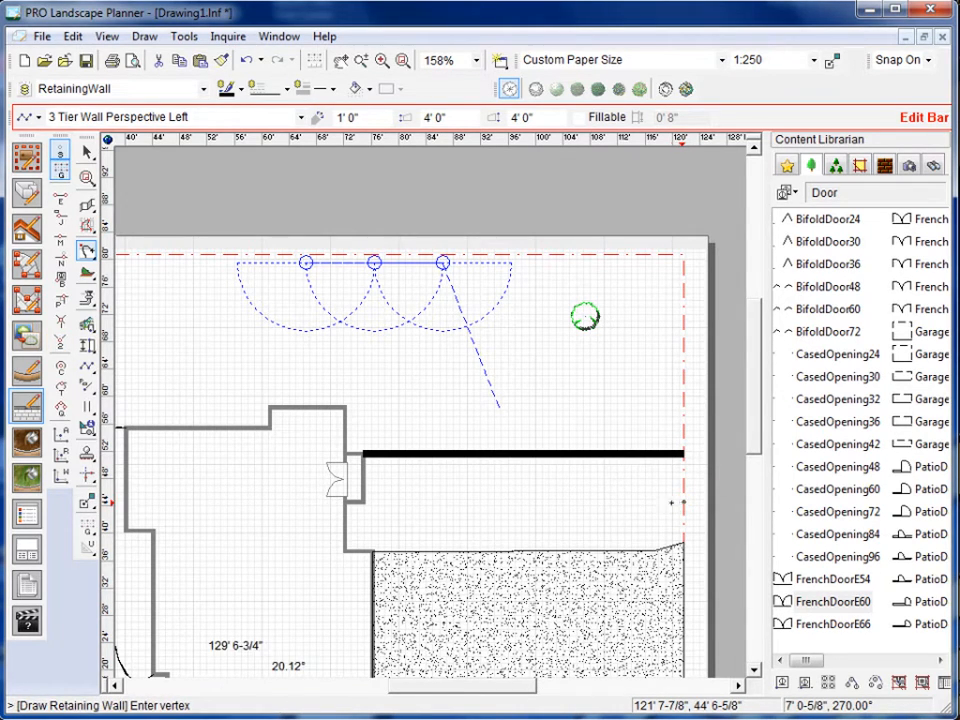
left_click(683, 502)
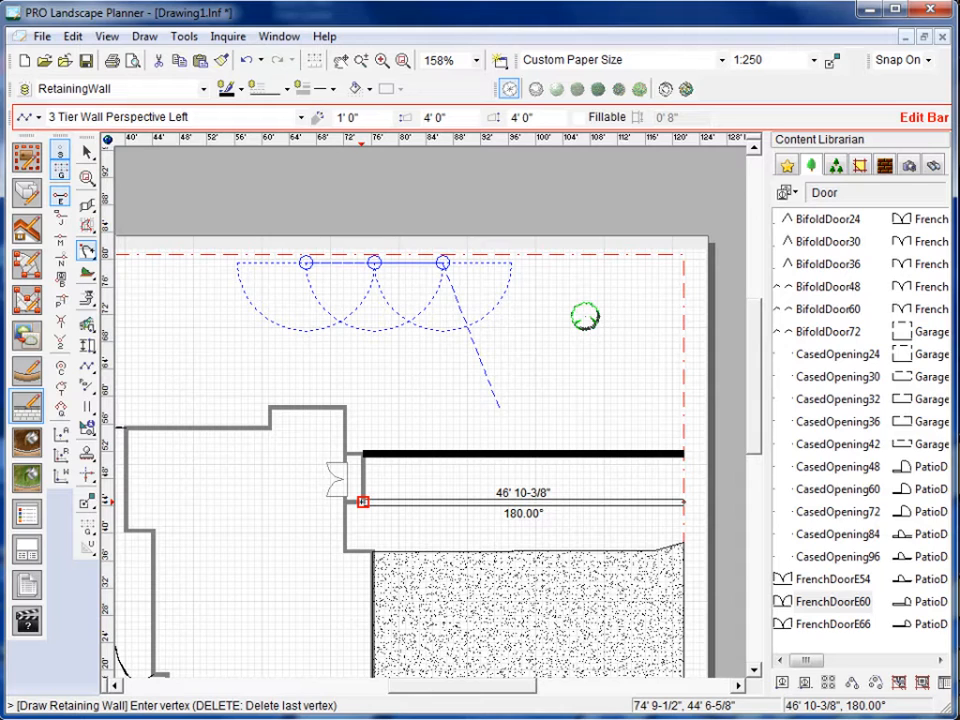
double_click(362, 501)
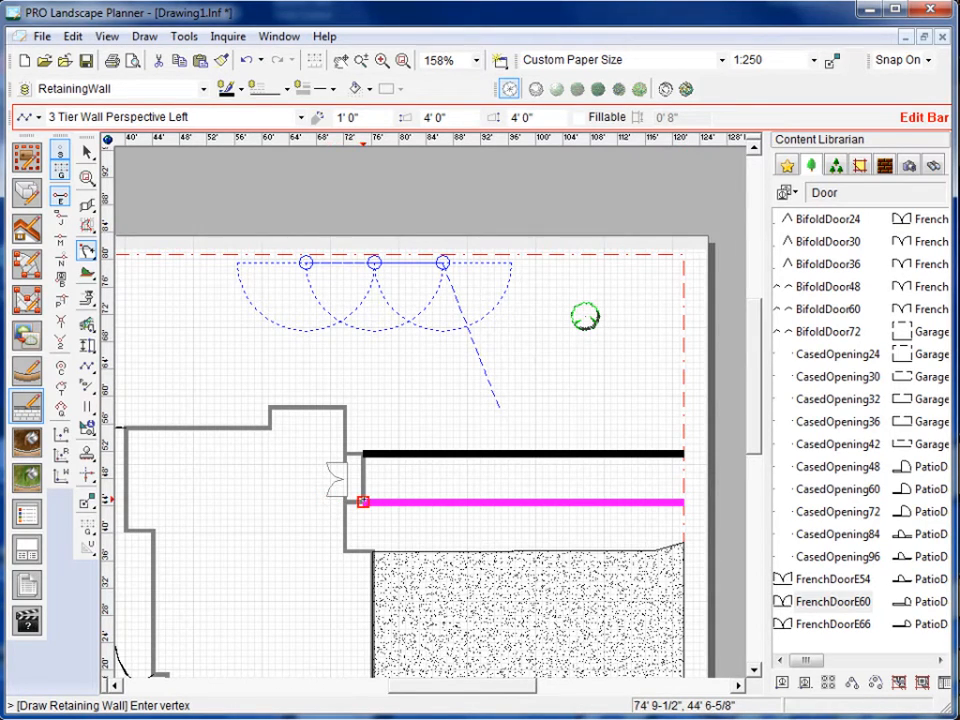
left_click(362, 501)
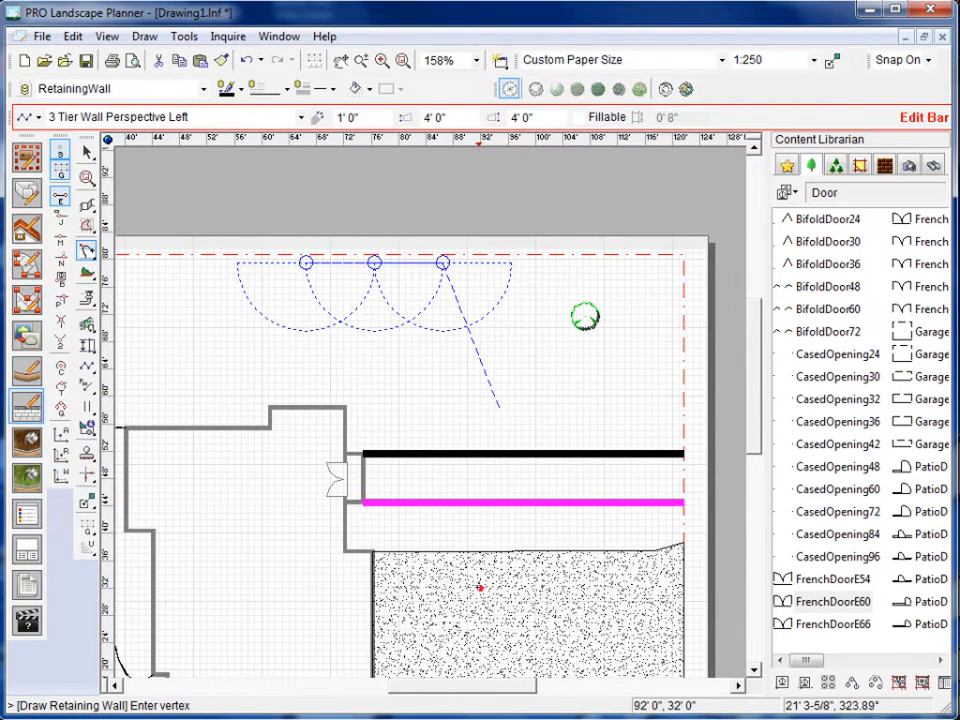
Using the centerpoint snap, draw connected lines from the west lawn about 39' to the circle's center, continuing about 57' 3" to the arc's center.
left_click_drag(463, 697, 390, 689)
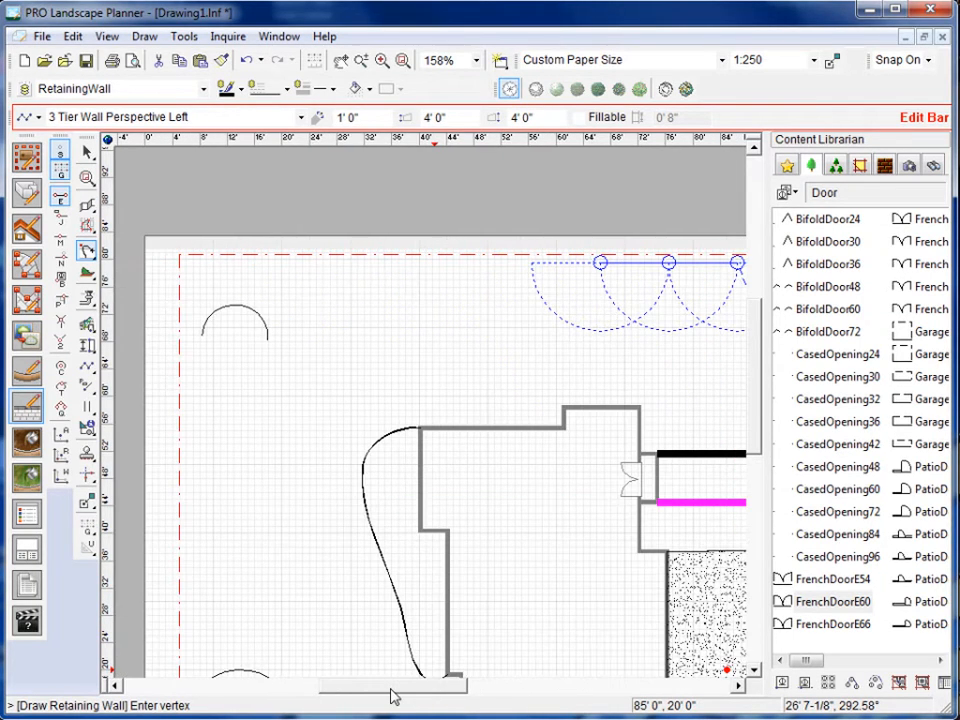
left_click_drag(755, 415, 755, 451)
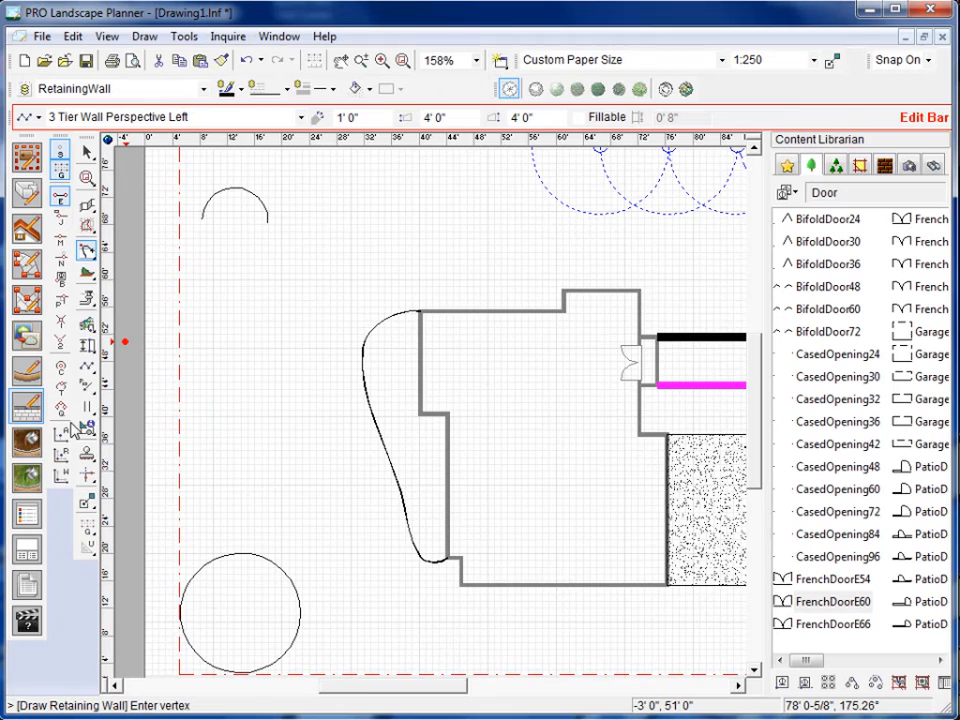
left_click(61, 368)
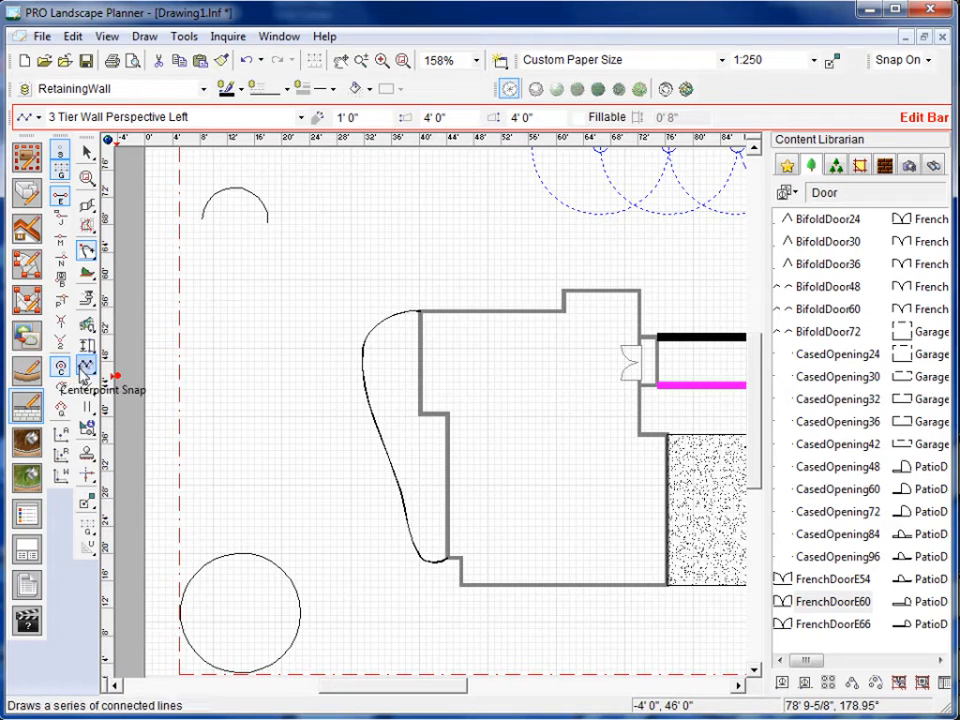
left_click(61, 406)
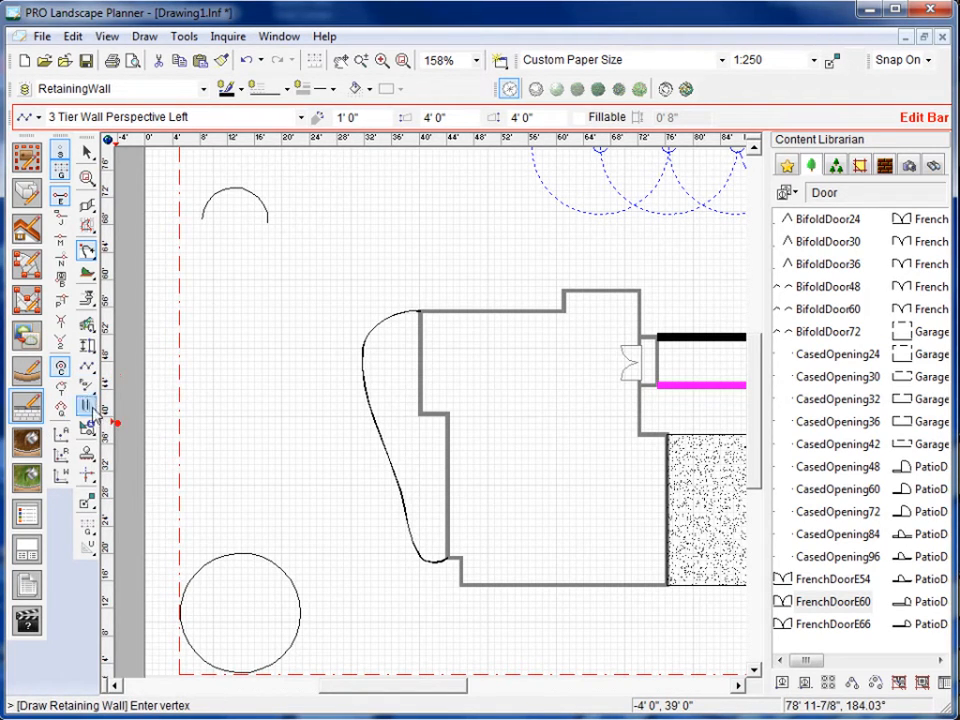
left_click(86, 368)
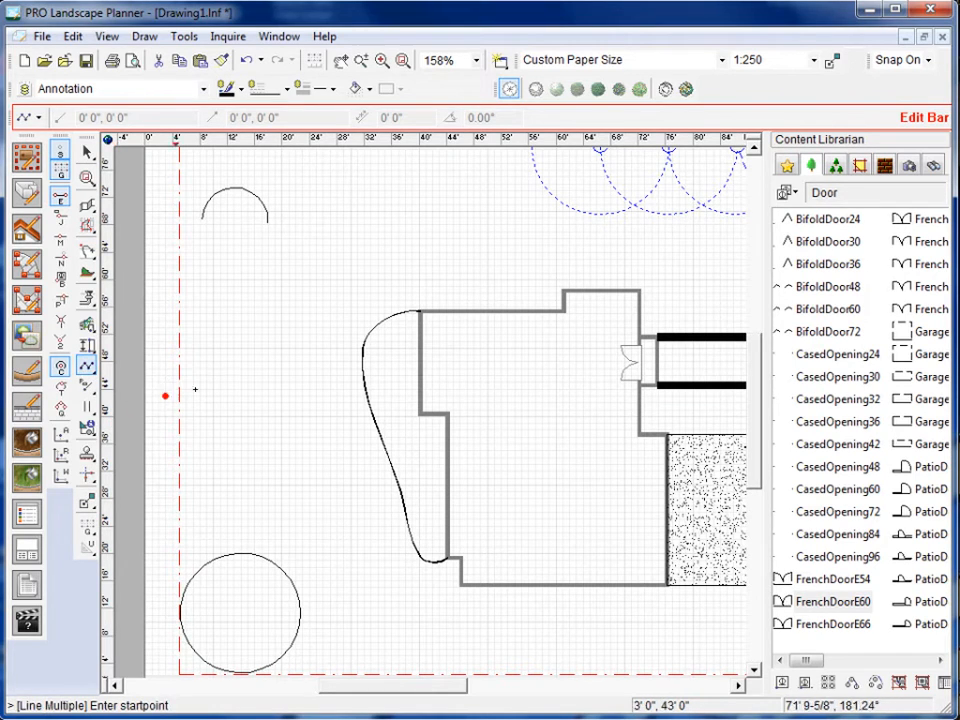
left_click(309, 355)
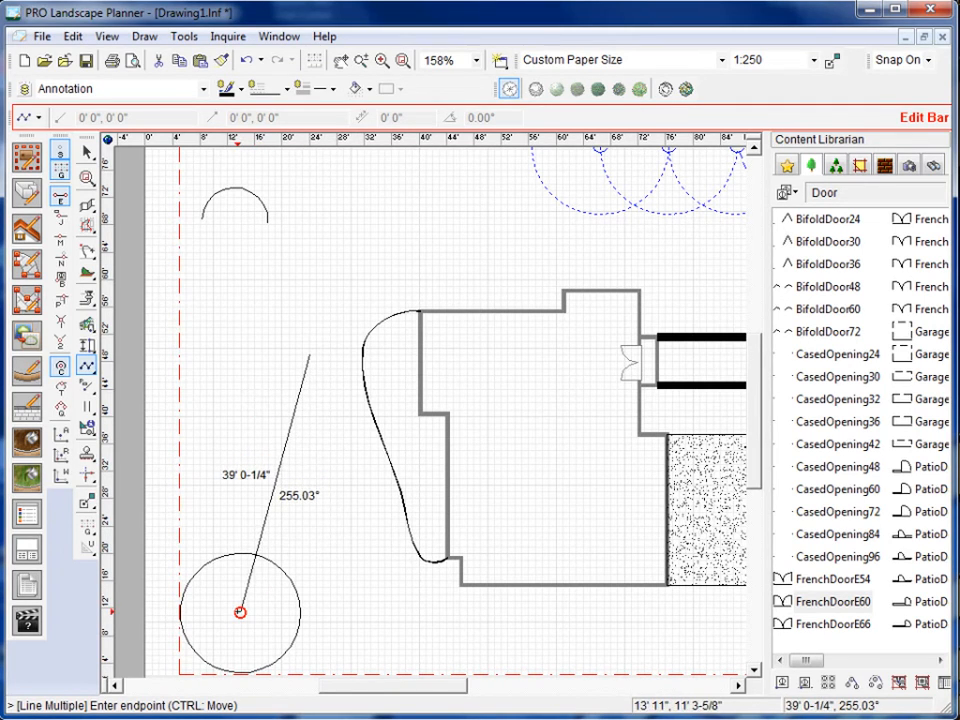
left_click(240, 612)
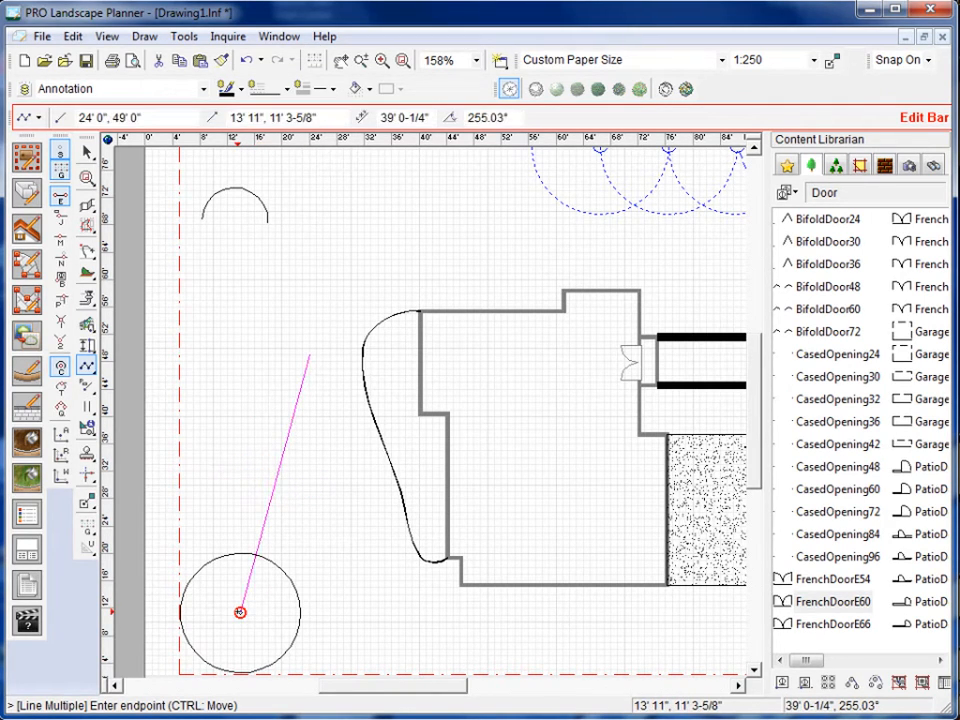
left_click(235, 220)
key("Escape")
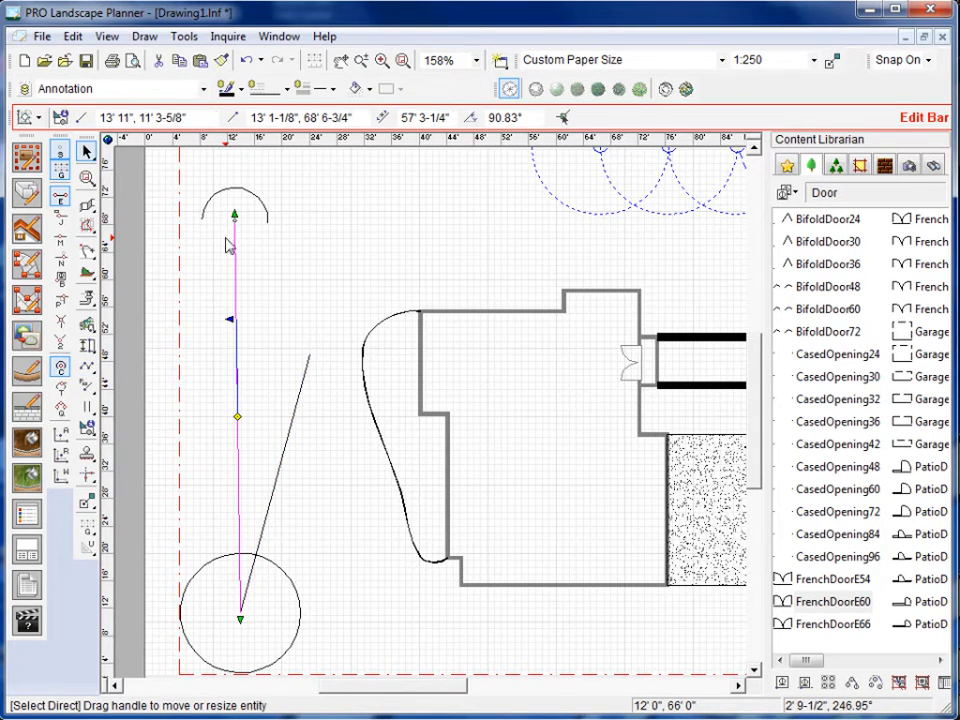
key("Escape")
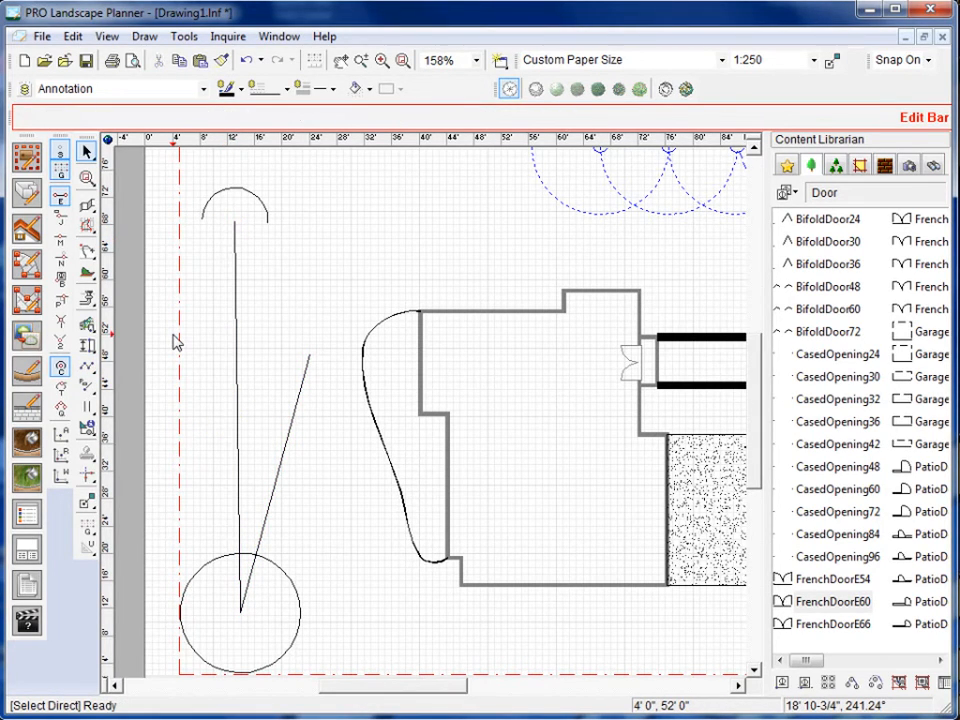
Undo the two connected lines and set the active snaps to endpoint and tangent only.
key("ctrl+z")
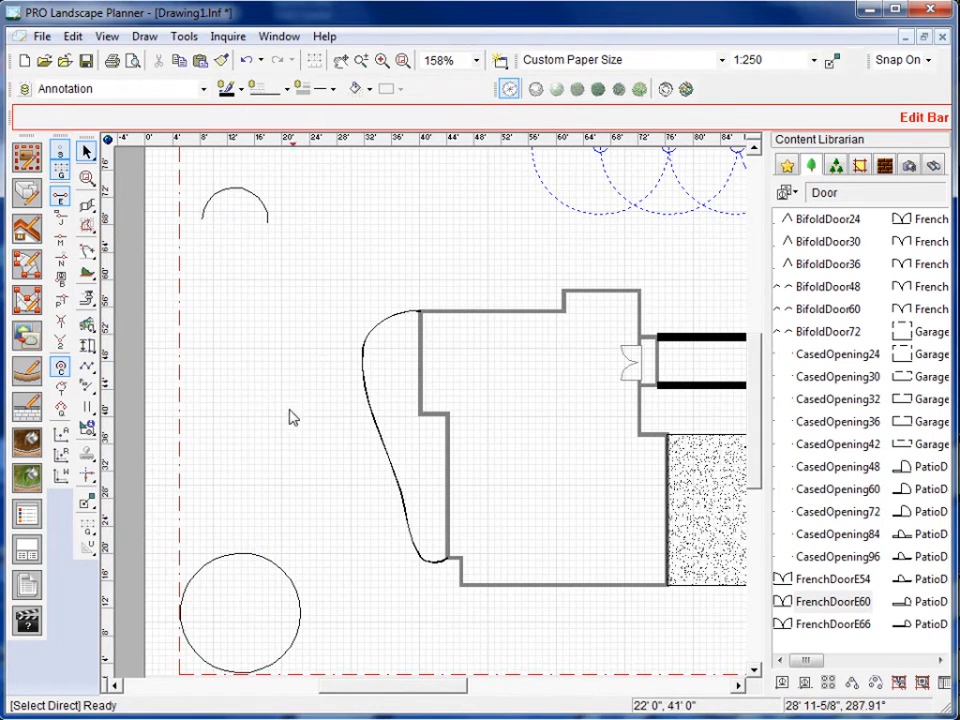
left_click(60, 388)
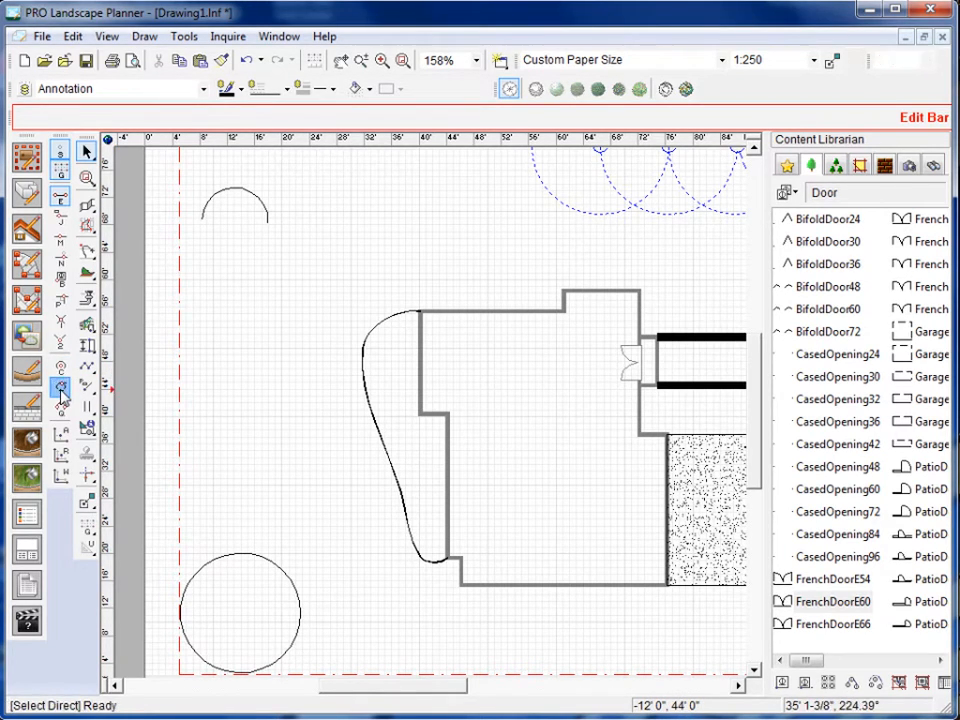
left_click(63, 197)
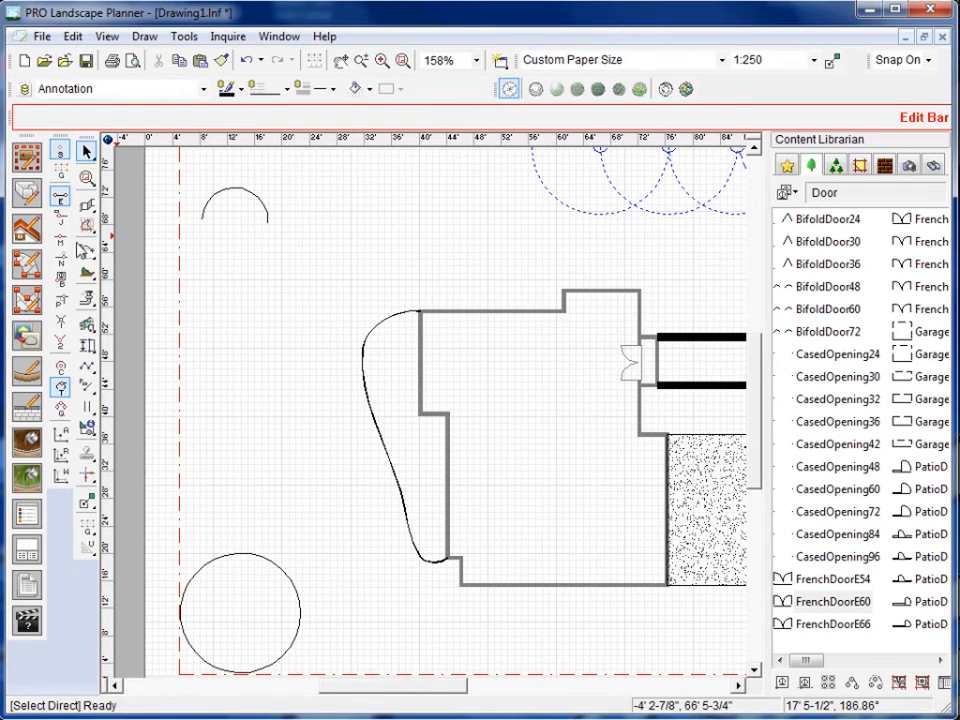
Draw a line about 56' 6" long from the arc's east endpoint to the tangent point on the circle's east side.
left_click(86, 368)
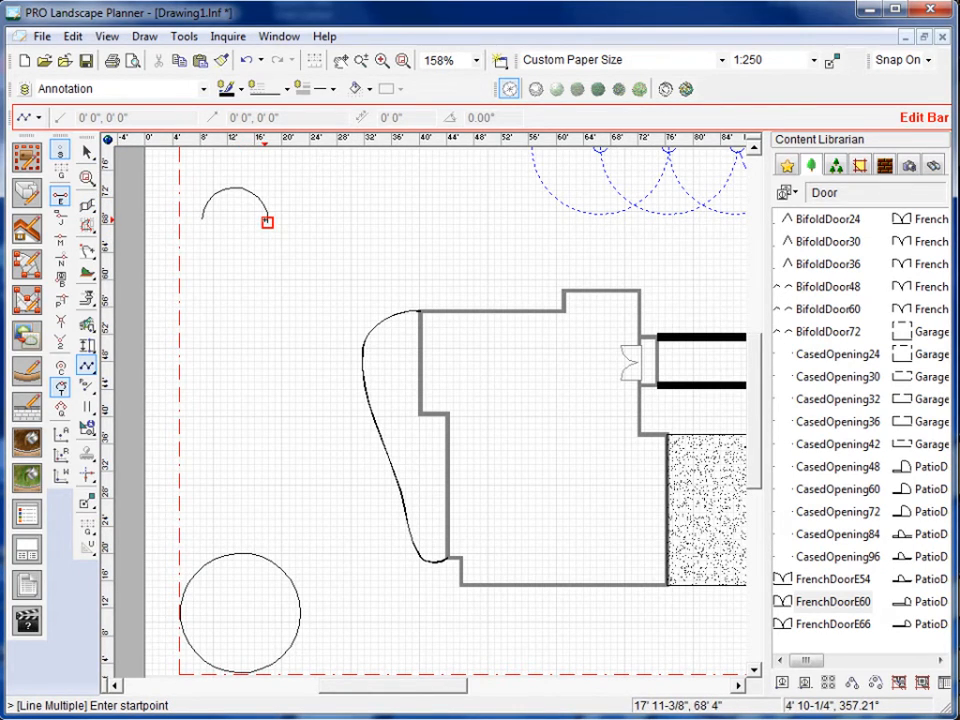
left_click(267, 221)
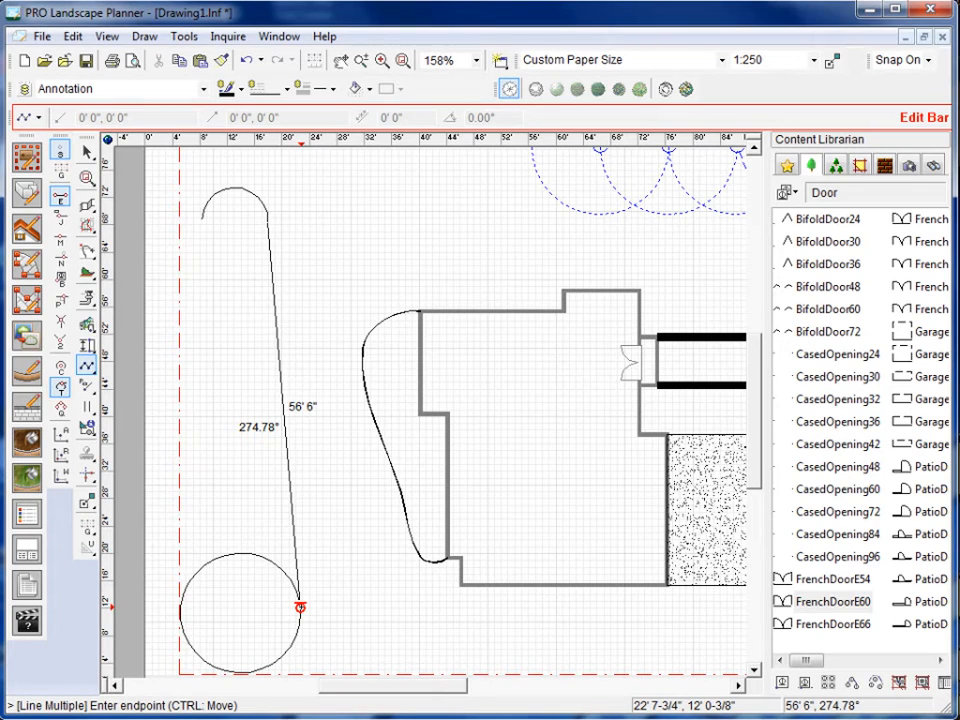
double_click(300, 607)
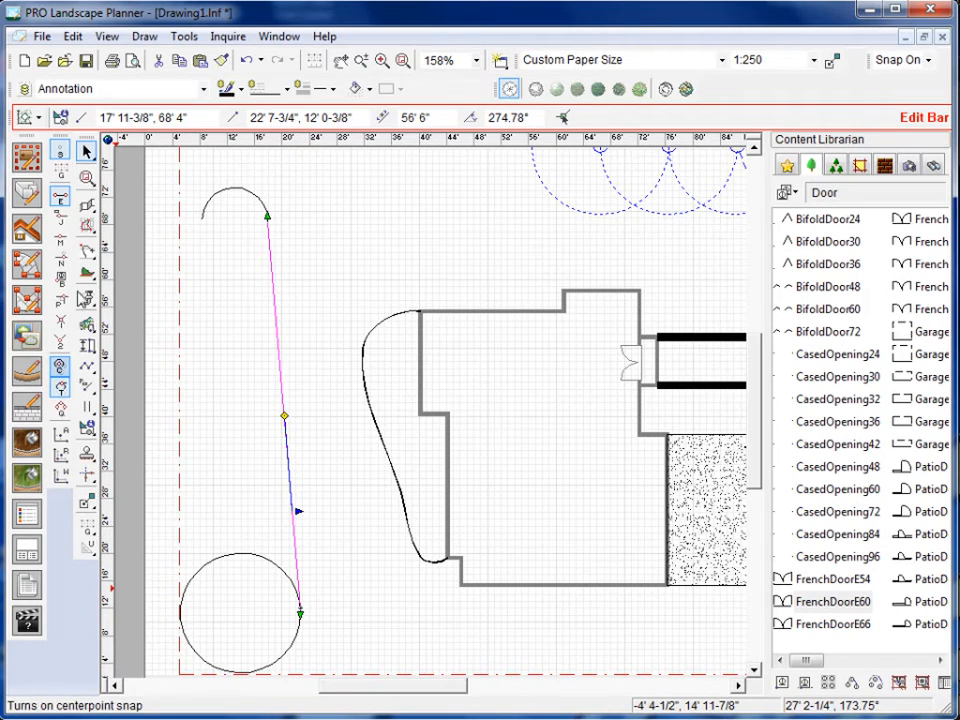
Draw a second line about 57' 1" long from the arc's west endpoint to the tangent point on the circle's west side.
left_click(87, 368)
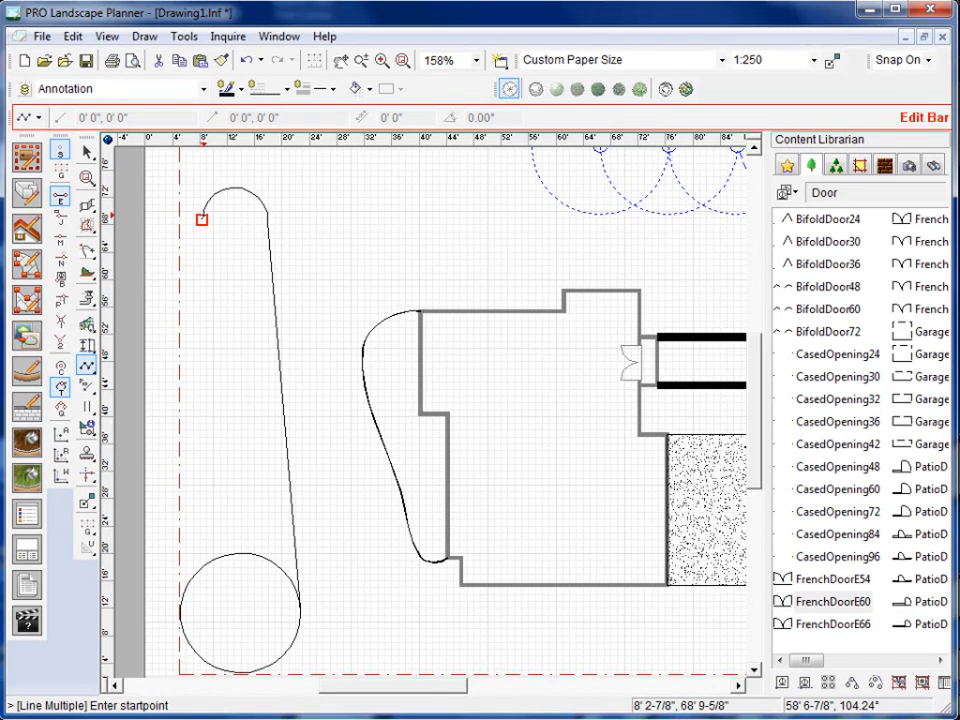
left_click(202, 219)
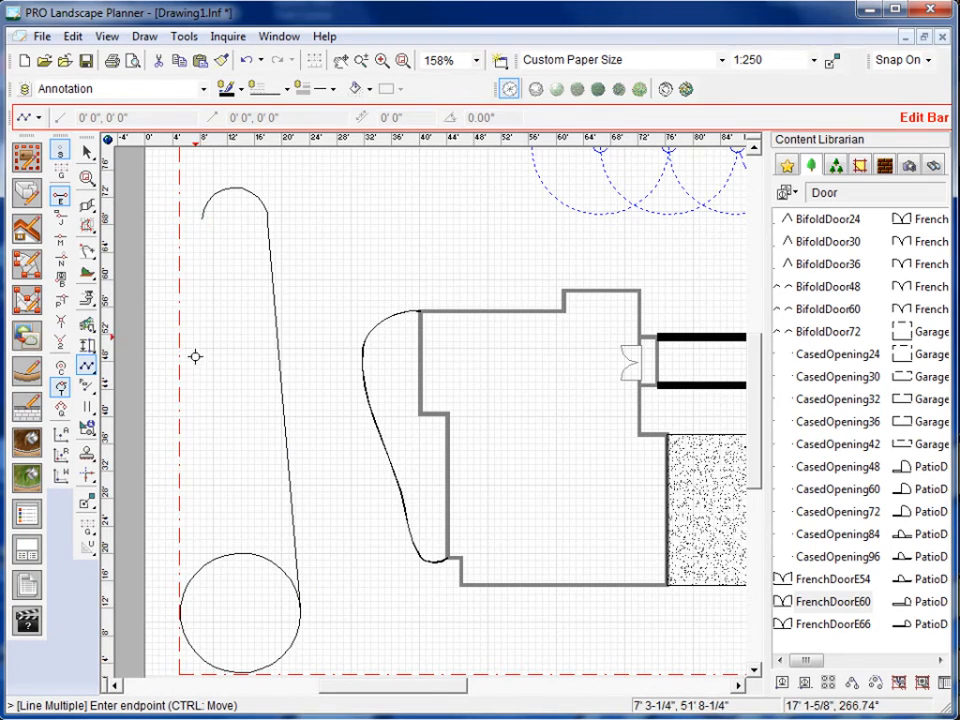
left_click(185, 603)
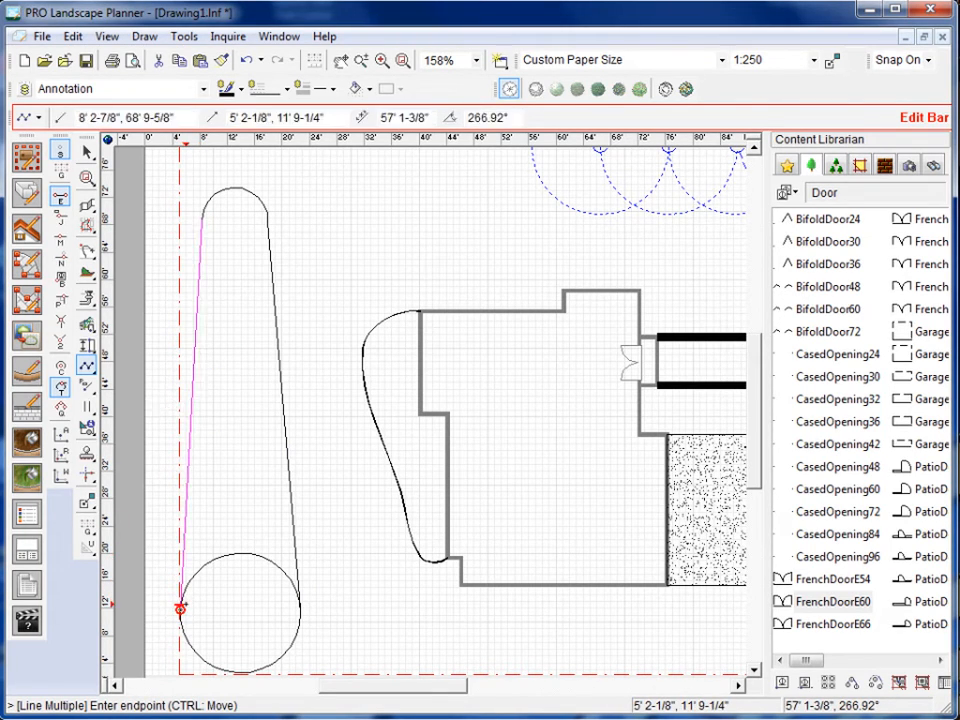
key("Escape")
left_click(347, 446)
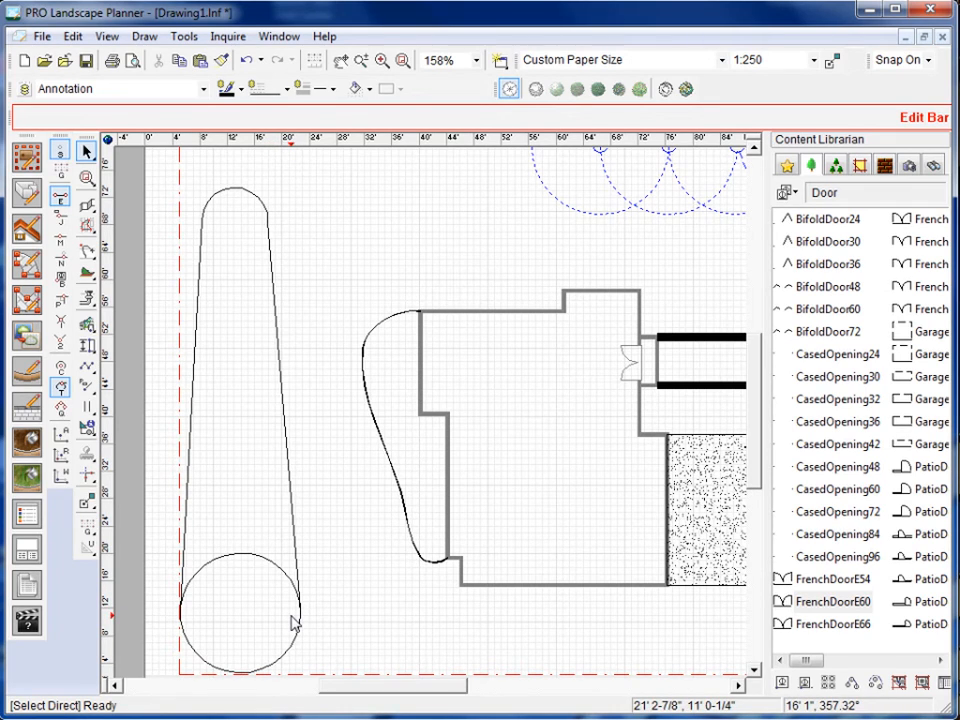
Delete both tangent lines between the arc and the circle.
left_click(285, 411)
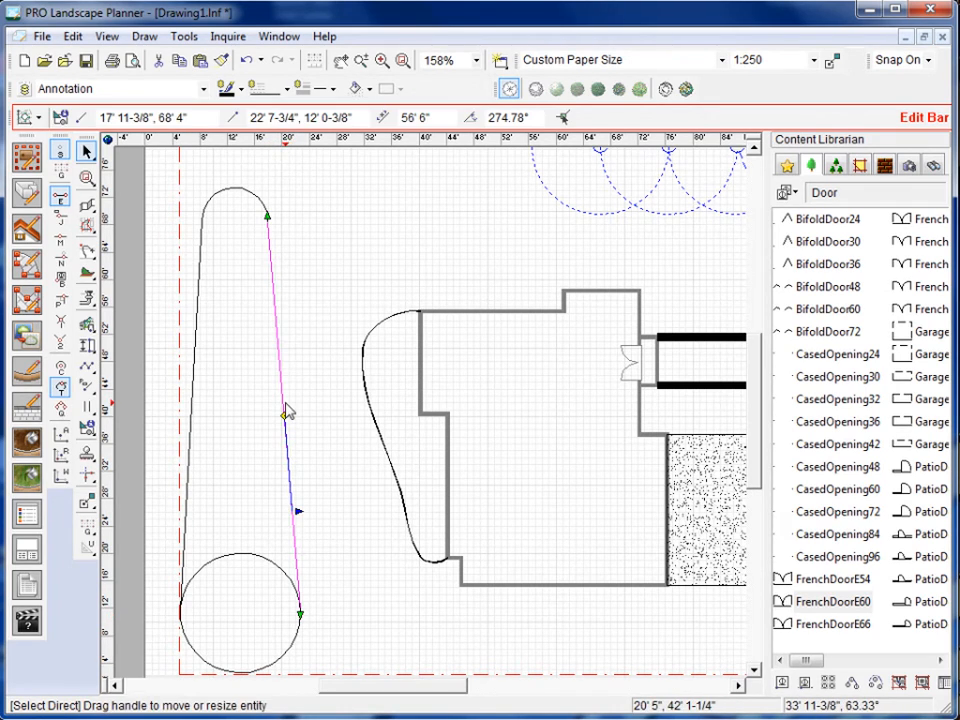
key("Delete")
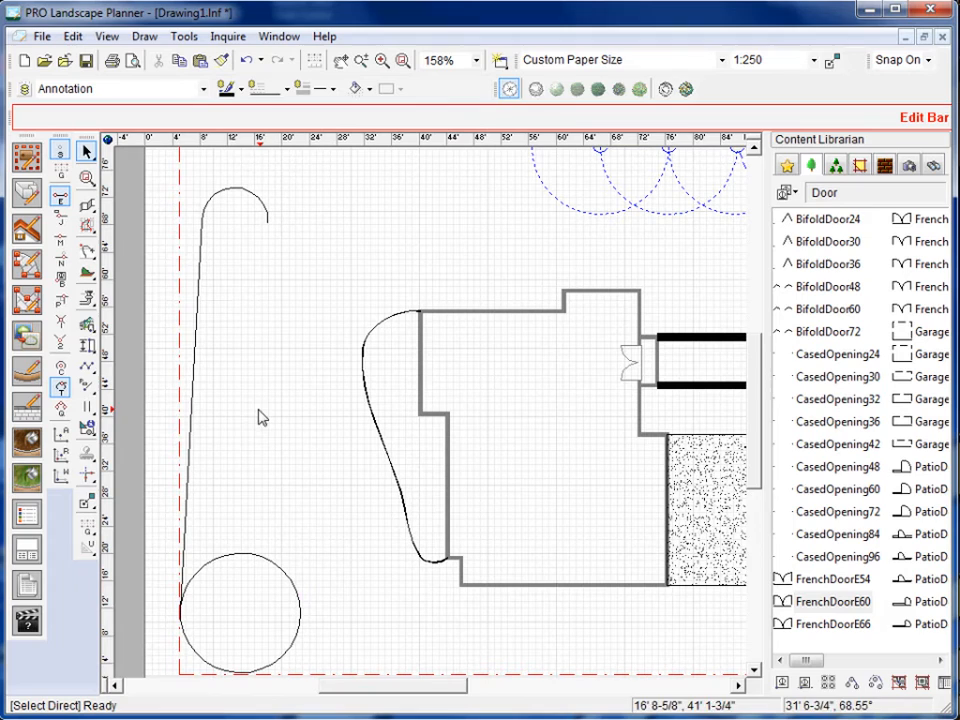
left_click(193, 435)
key("Delete")
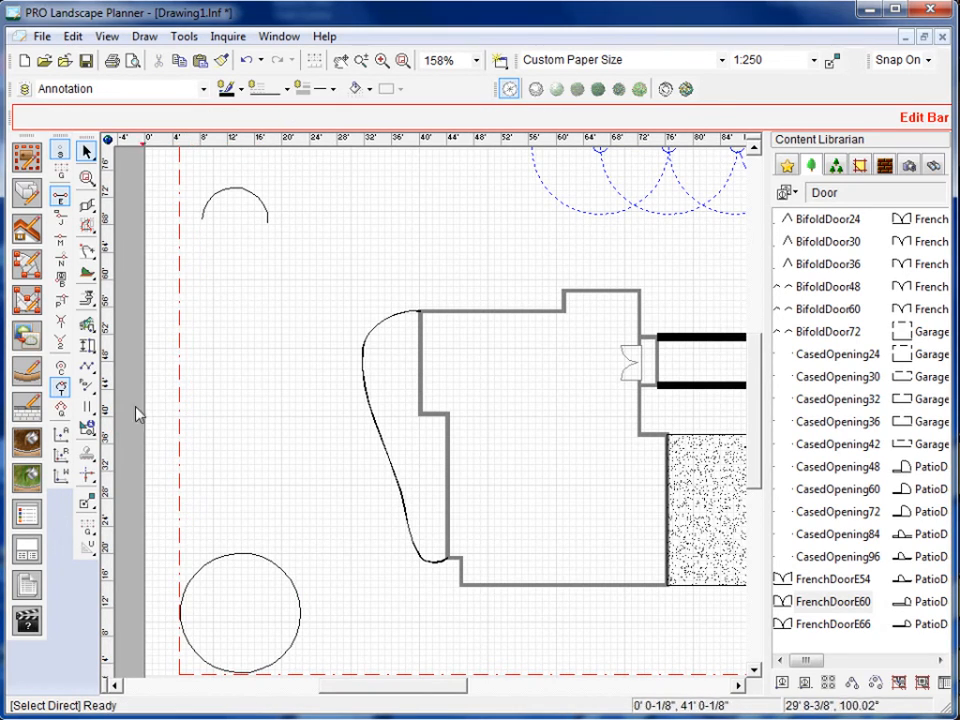
Replace the tangent snap with the quadrant snap and try a line from the lawn beside the planting bed toward the circle.
left_click(61, 408)
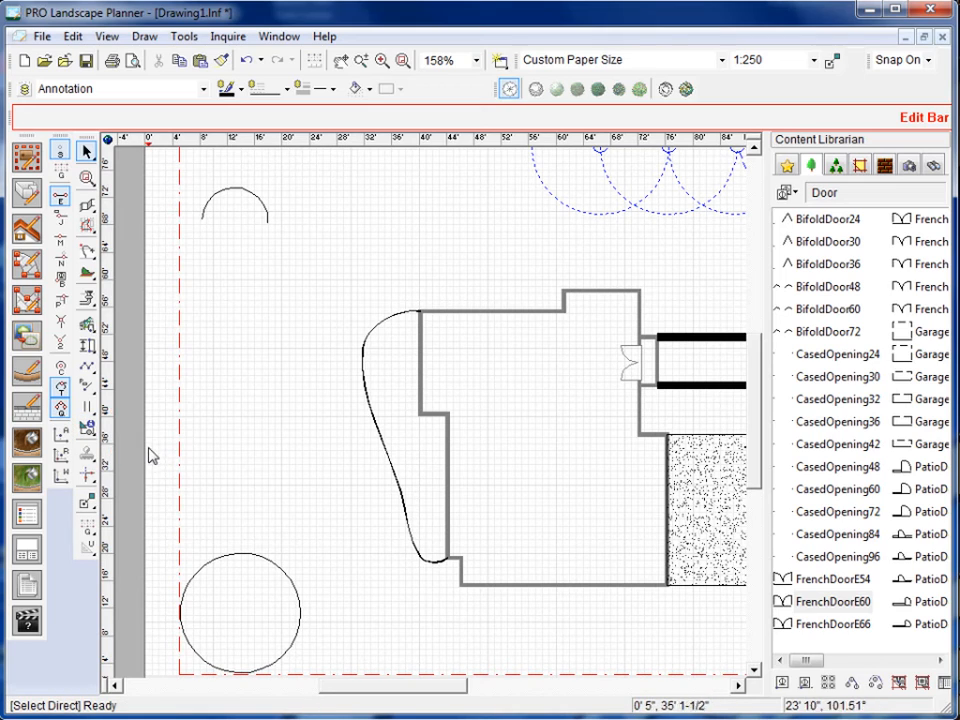
left_click(63, 387)
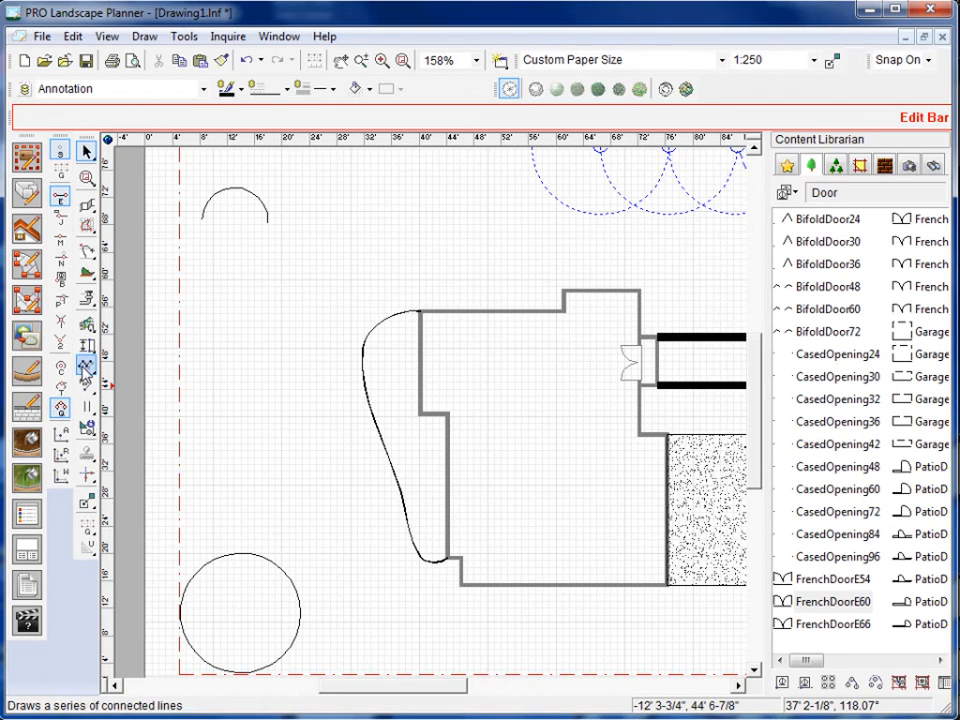
left_click(85, 368)
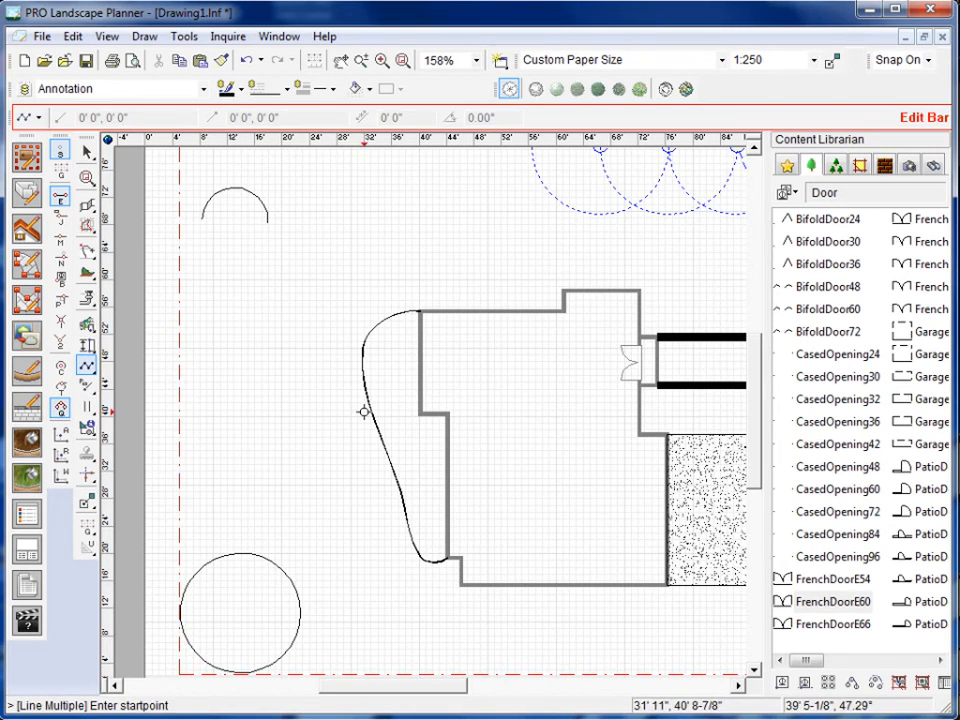
left_click(344, 436)
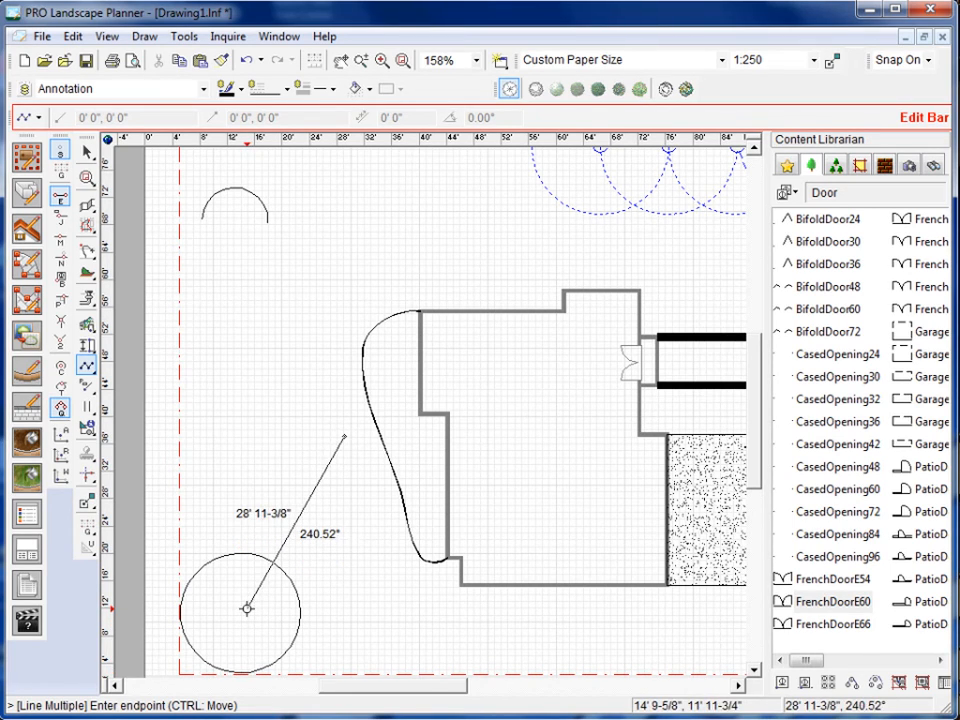
key("Escape")
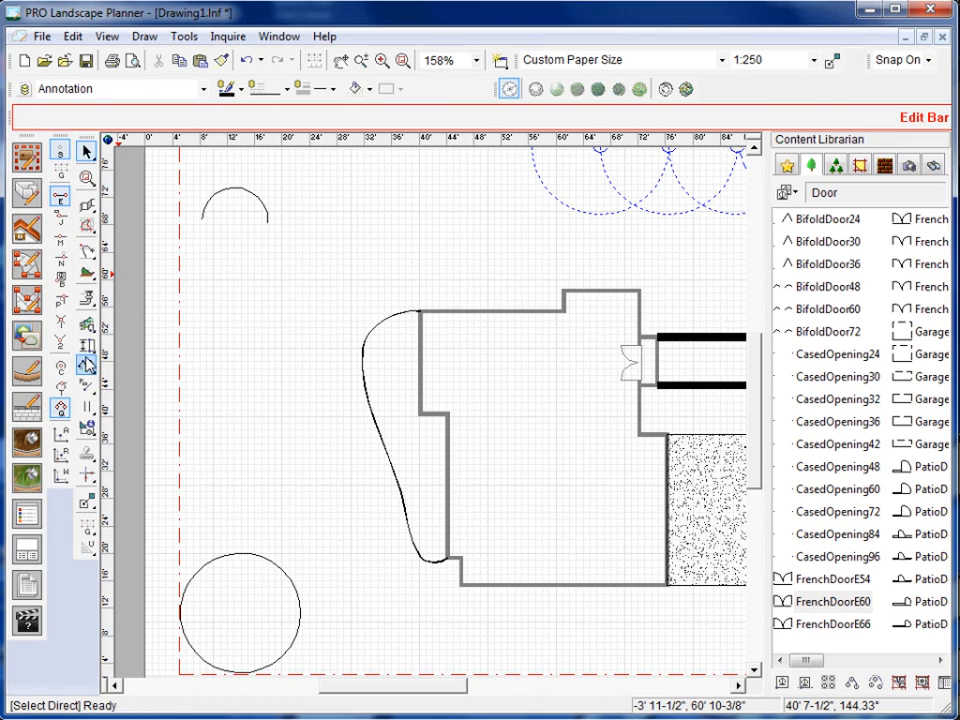
Turn off snap mode while drawing a line from the lawn between the arc and the circle, and cancel the line.
left_click(85, 366)
left_click(245, 368)
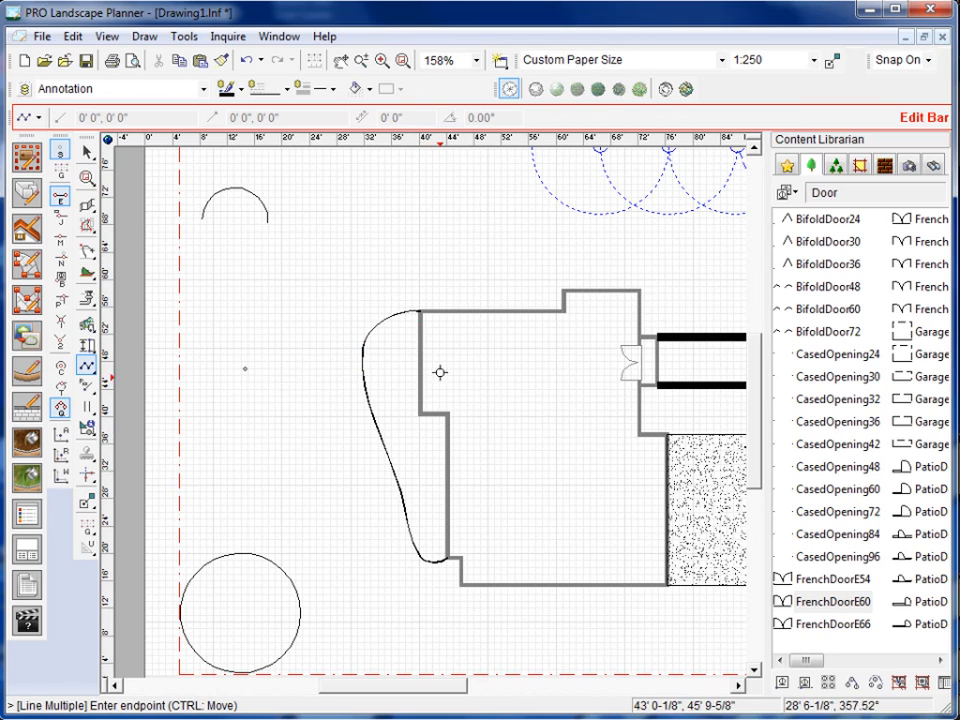
left_click(61, 155)
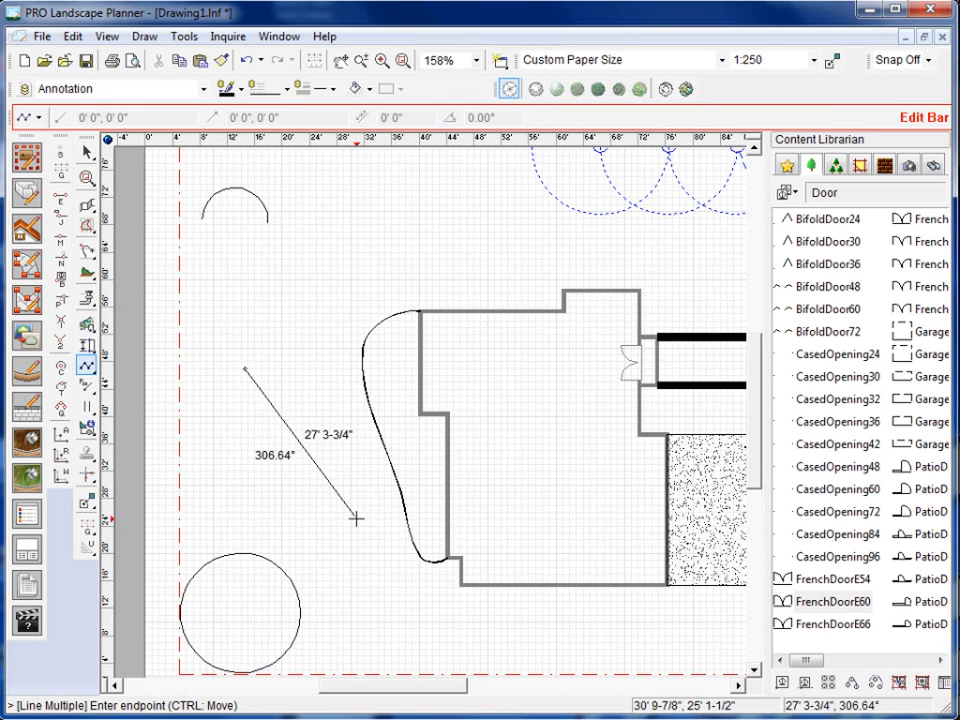
key("Escape")
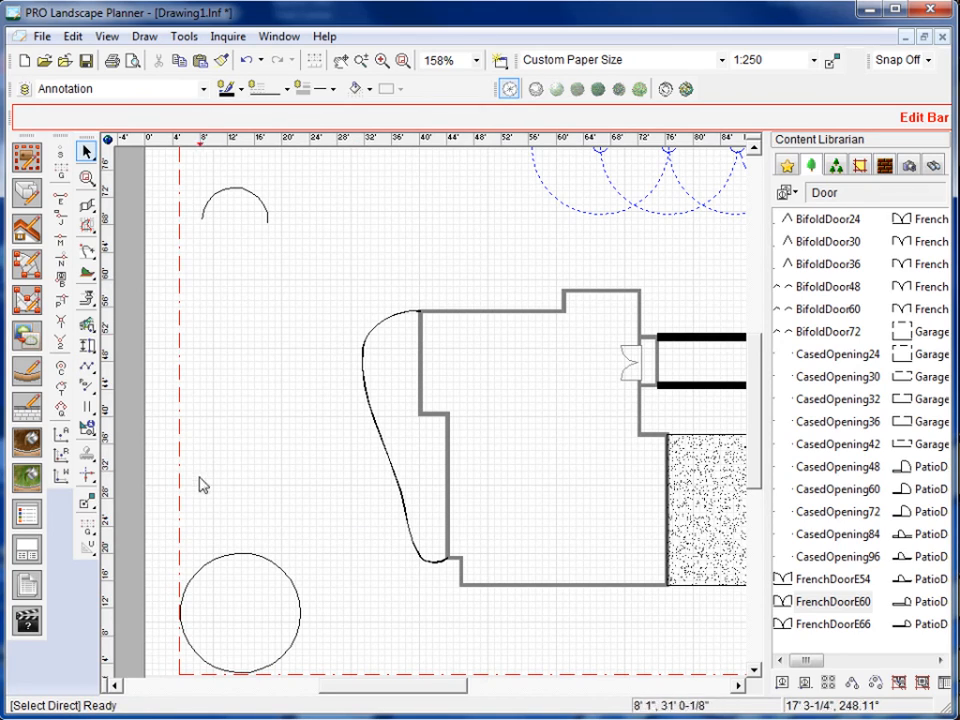